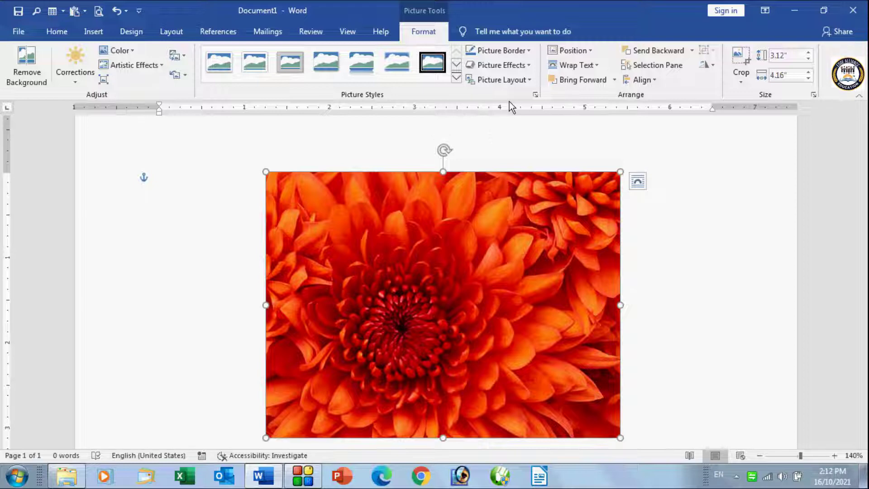
# - Convert the flower picture into a SmartArt picture layout with a caption box overlapping its lower edge
pyautogui.click(531, 80)
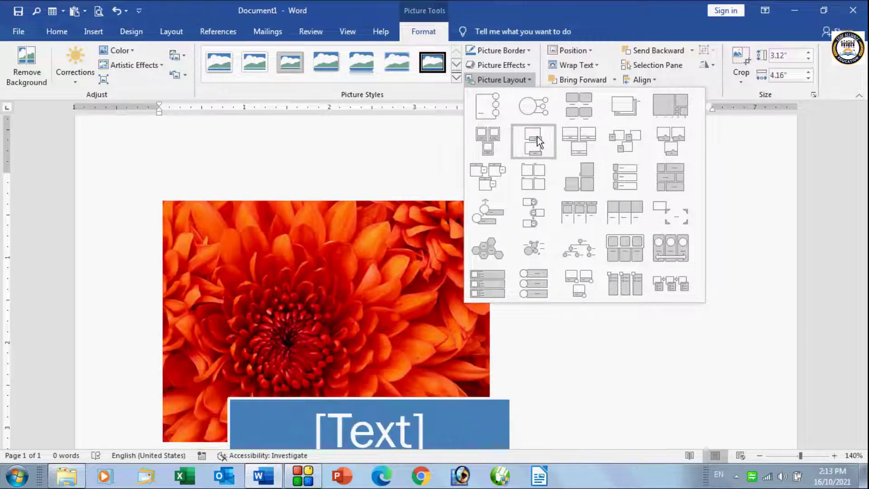
pyautogui.click(537, 141)
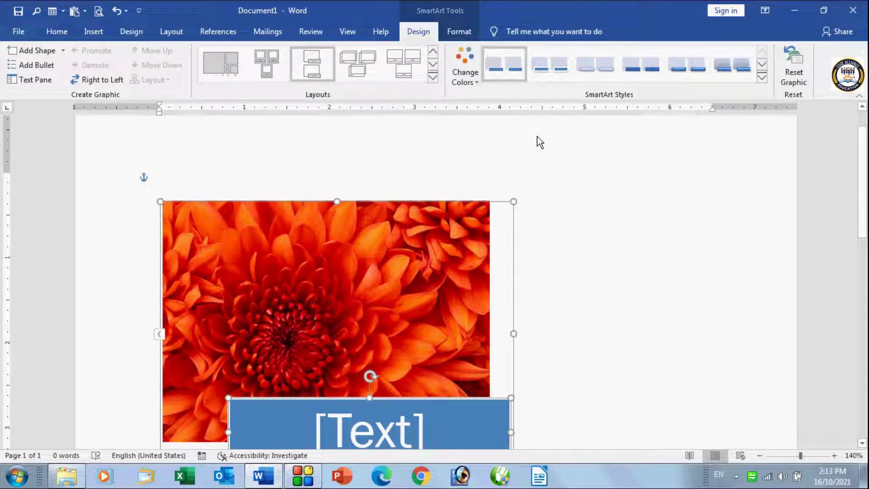
pyautogui.scroll(-3, 538, 141)
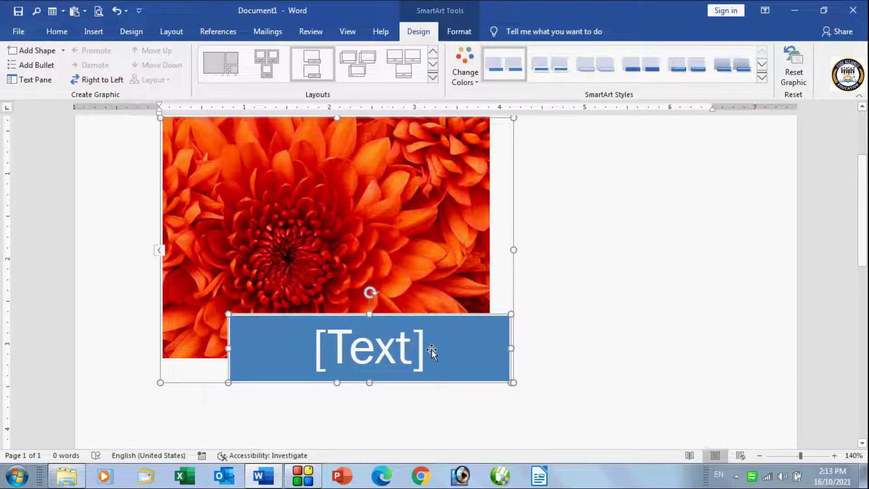
# - Enter "flower" as the caption text in the SmartArt box below the picture
pyautogui.click(418, 351)
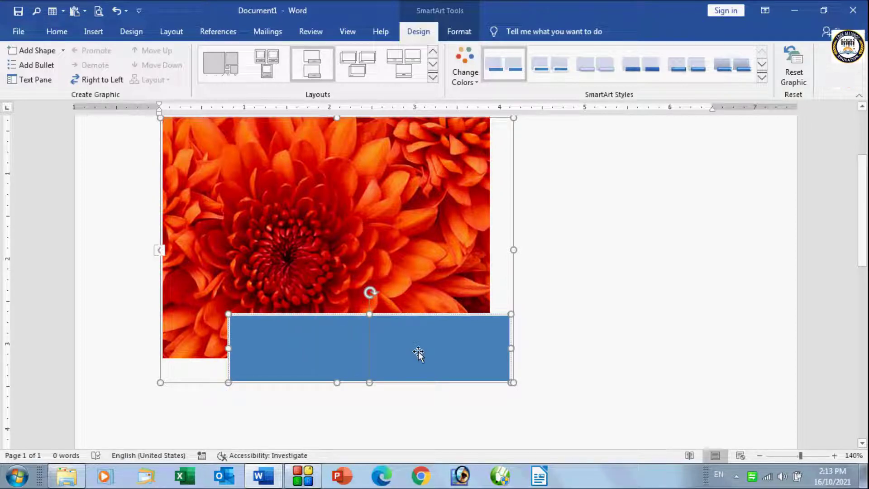
pyautogui.click(407, 351)
pyautogui.click(407, 351)
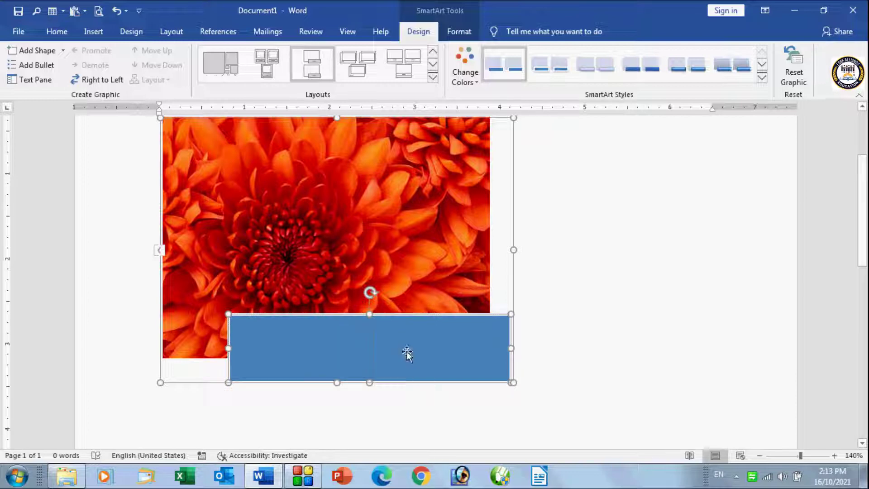
pyautogui.write('f')
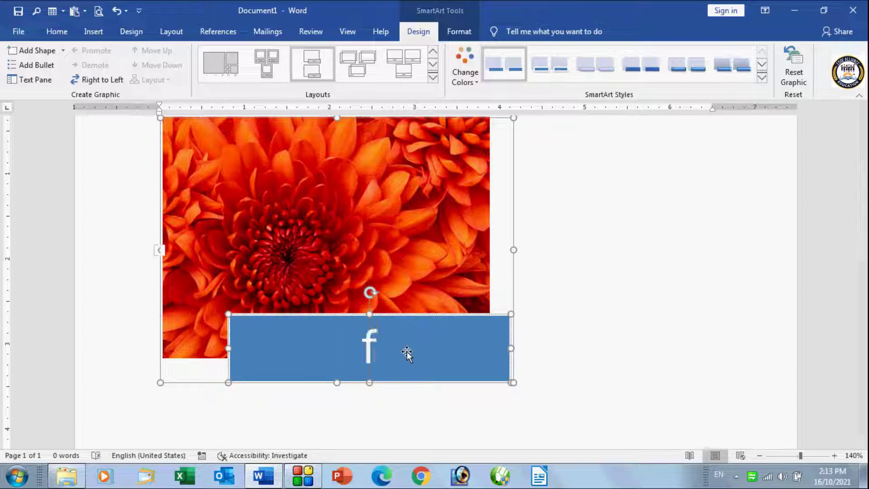
pyautogui.write('lowe')
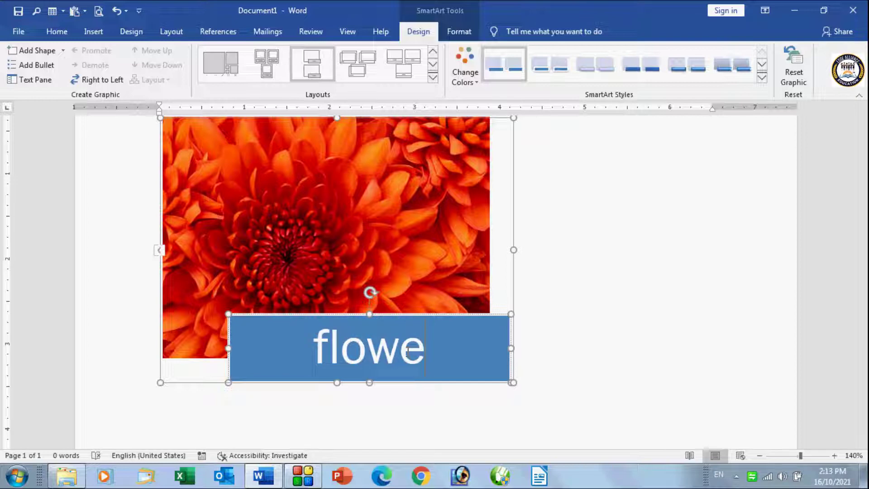
pyautogui.write('r')
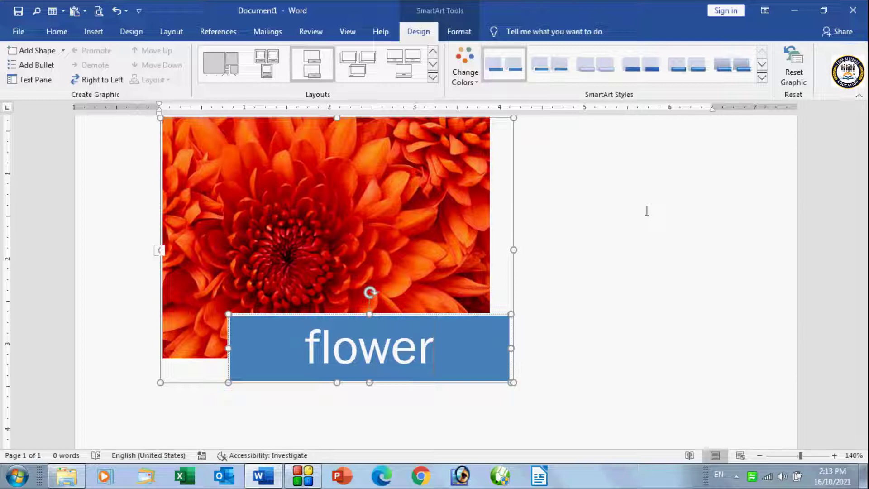
pyautogui.click(647, 210)
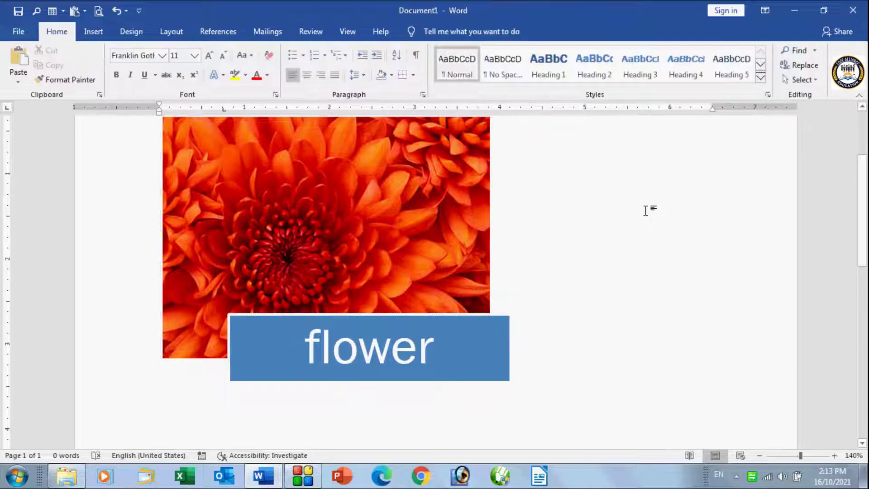
# - Undo the caption text and the picture layout to restore the plain flower picture
pyautogui.click(306, 178)
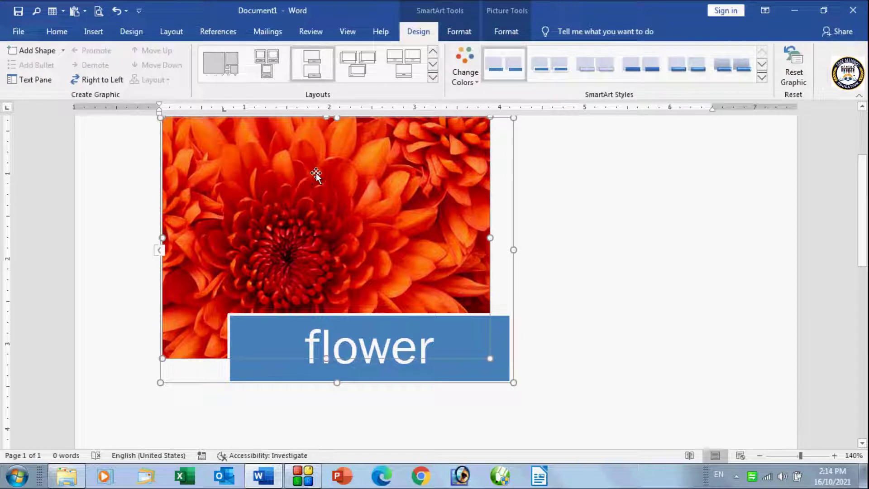
pyautogui.click(500, 28)
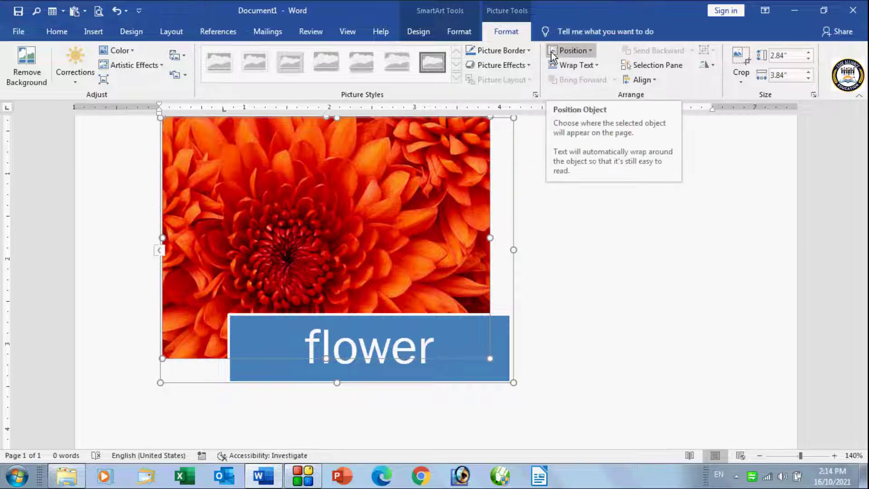
pyautogui.hotkey('ctrl', 'z')
pyautogui.hotkey('ctrl', 'z')
pyautogui.hotkey('ctrl', 'z')
pyautogui.hotkey('ctrl', 'z')
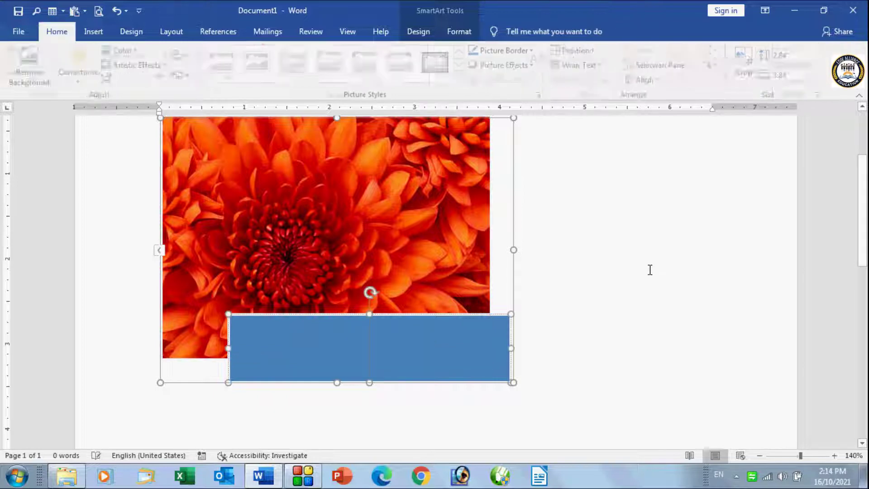
# - Position the flower picture in the page's top left with square text wrapping
pyautogui.click(506, 306)
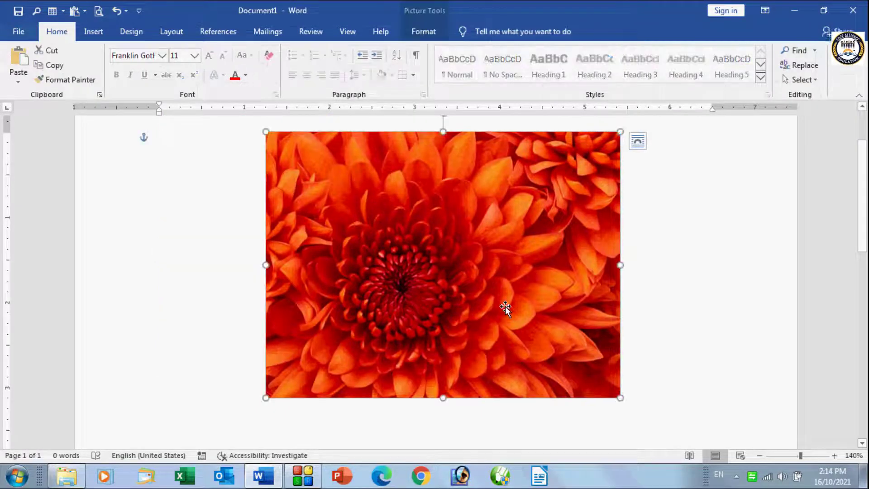
pyautogui.click(434, 25)
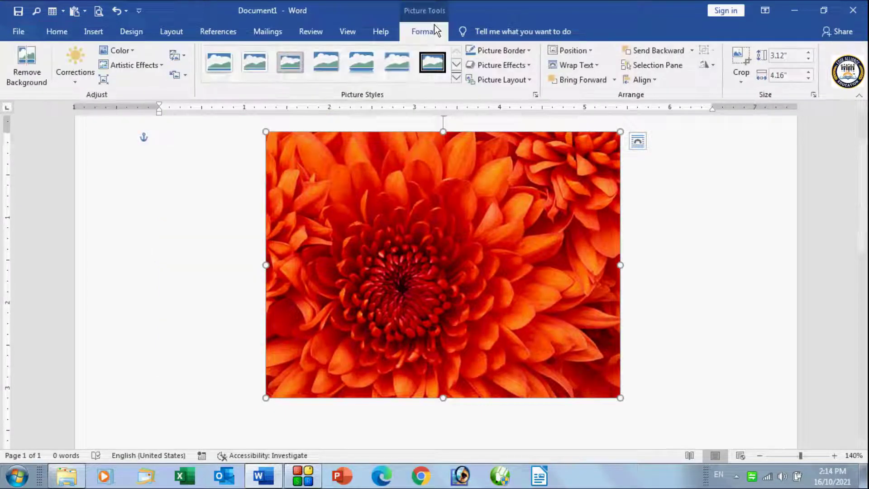
pyautogui.click(590, 51)
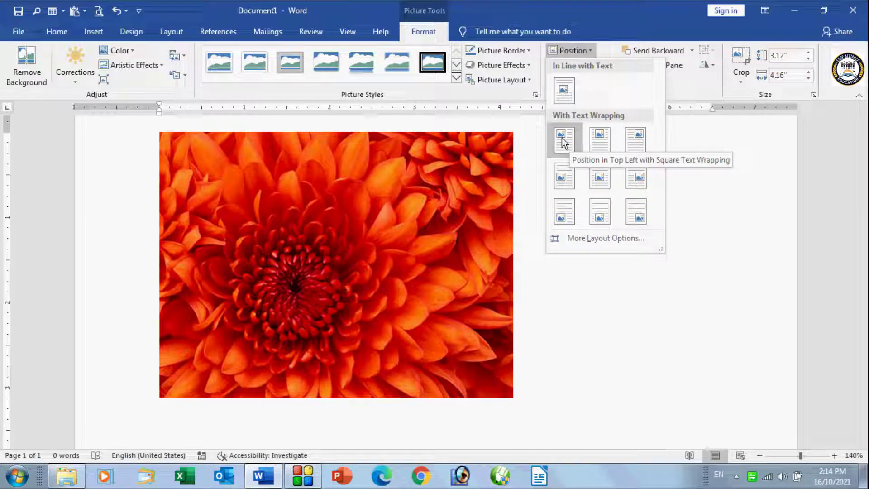
pyautogui.click(563, 139)
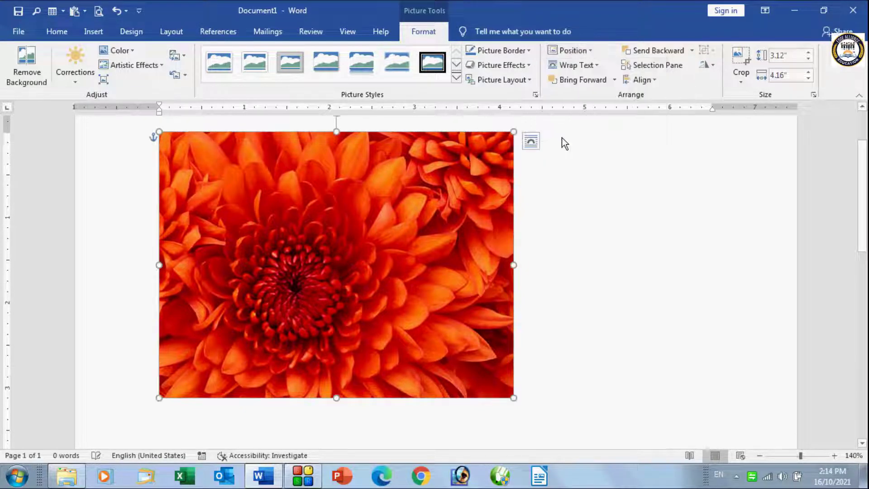
# - Reposition the flower picture in the page's middle left with square text wrapping
pyautogui.click(589, 50)
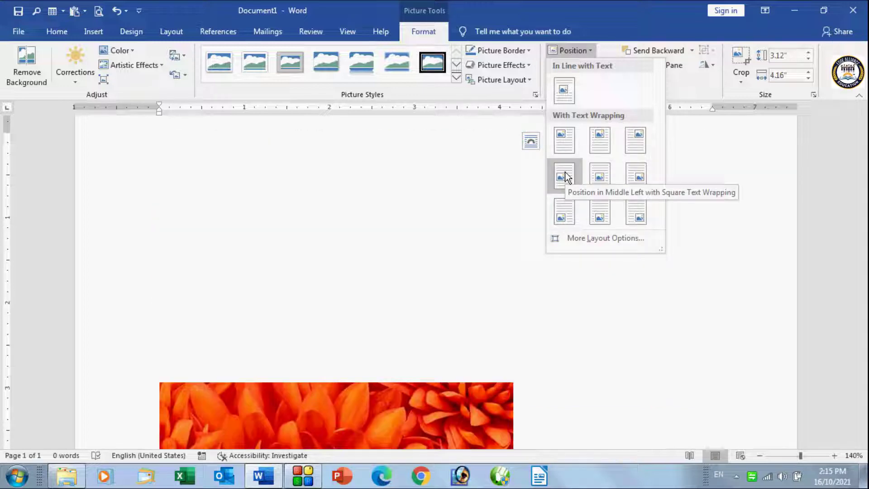
pyautogui.click(566, 177)
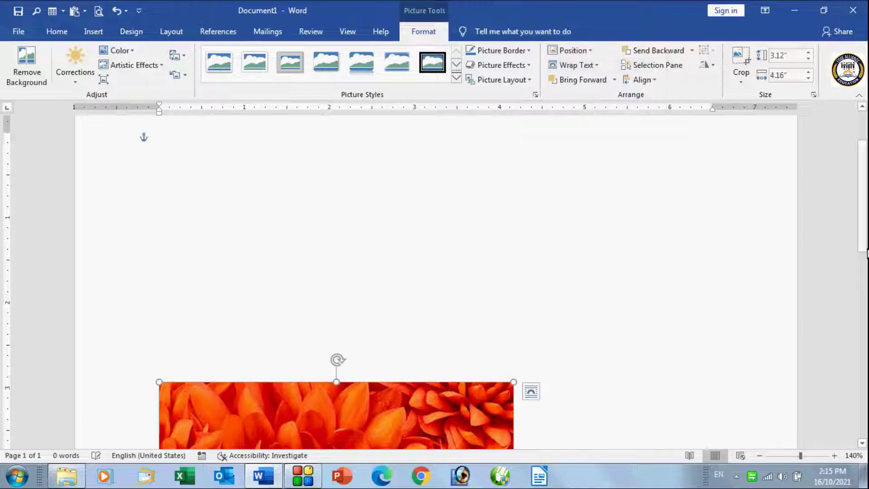
pyautogui.moveTo(865, 229); pyautogui.dragTo(865, 304)
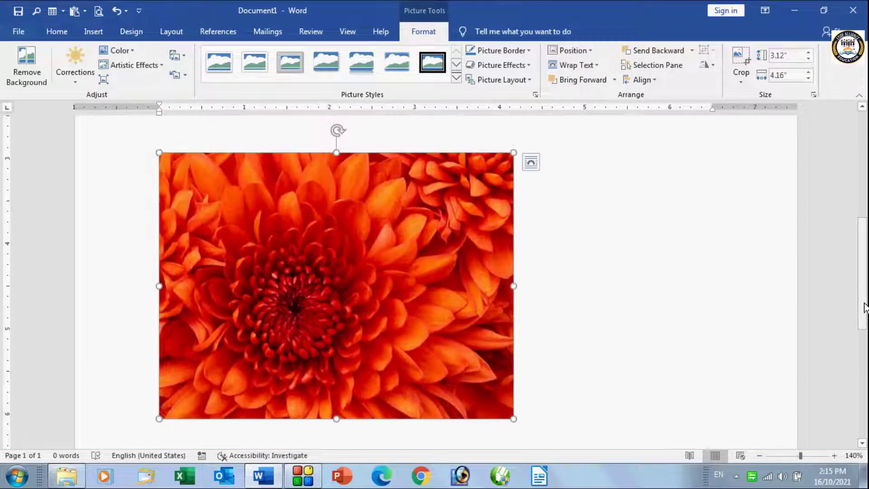
# - Reposition the flower picture in the page's bottom right with square text wrapping
pyautogui.click(592, 48)
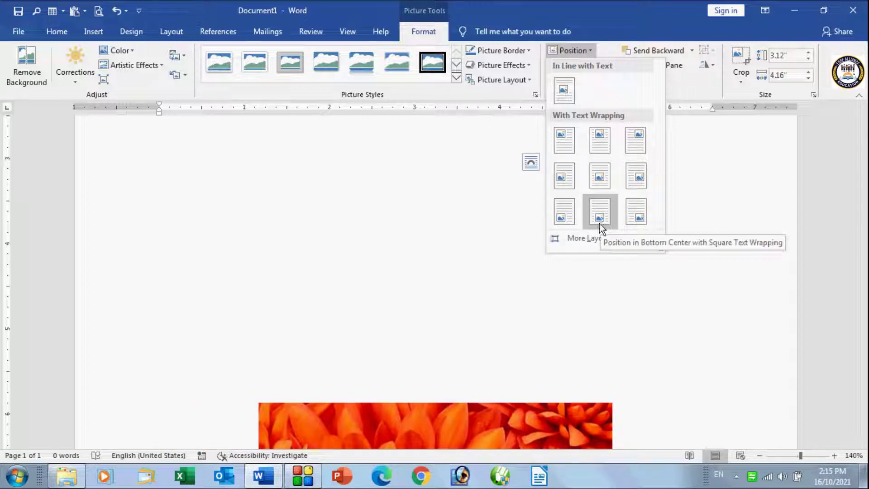
pyautogui.click(643, 217)
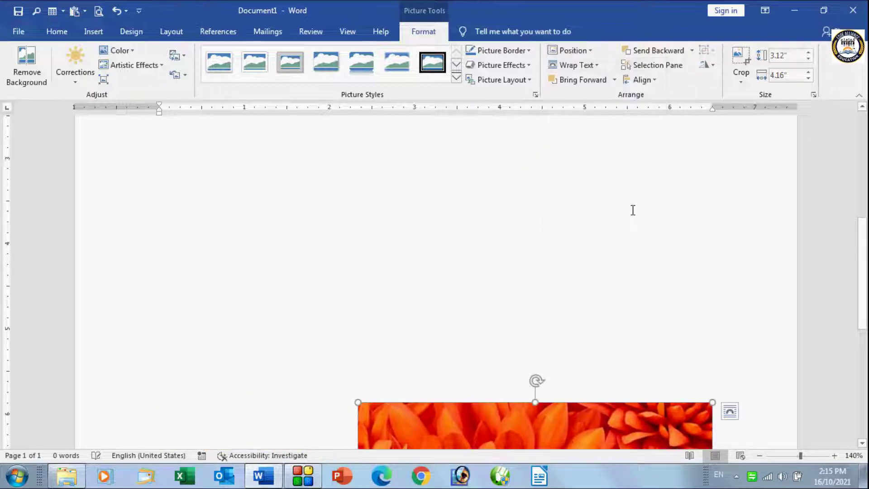
pyautogui.scroll(-5, 633, 210)
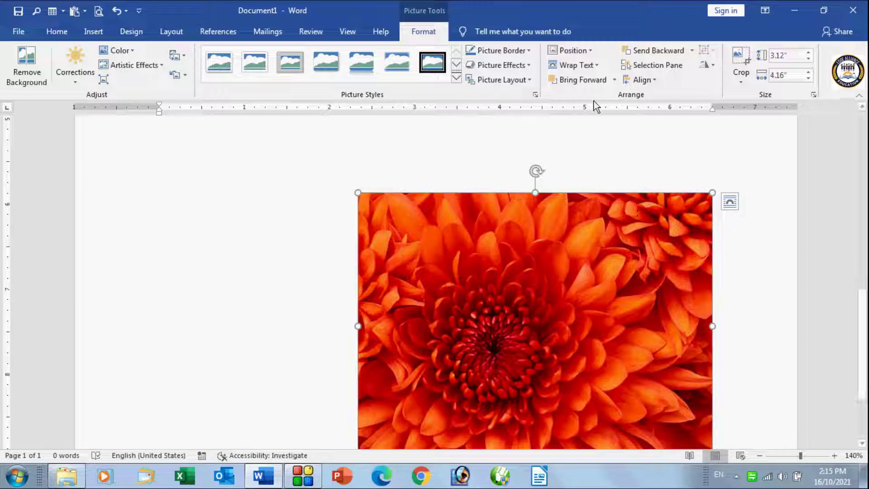
# - Set the flower picture's position to In Line with Text
pyautogui.click(591, 49)
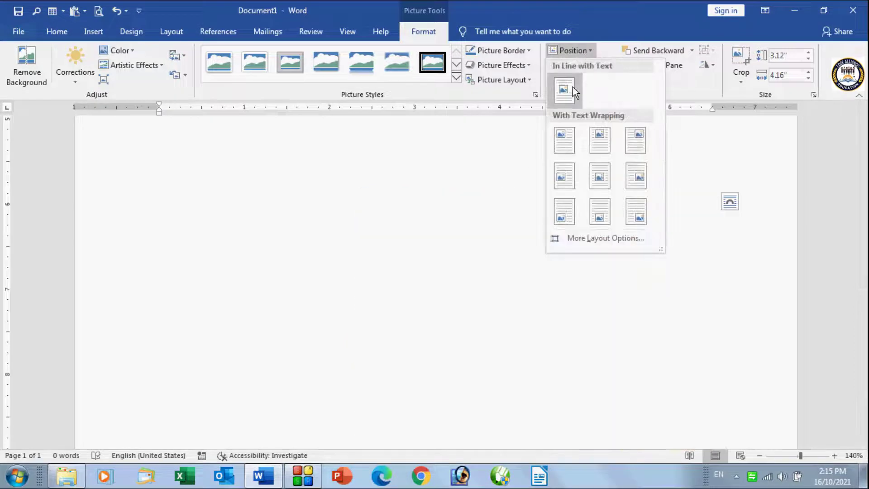
pyautogui.click(571, 89)
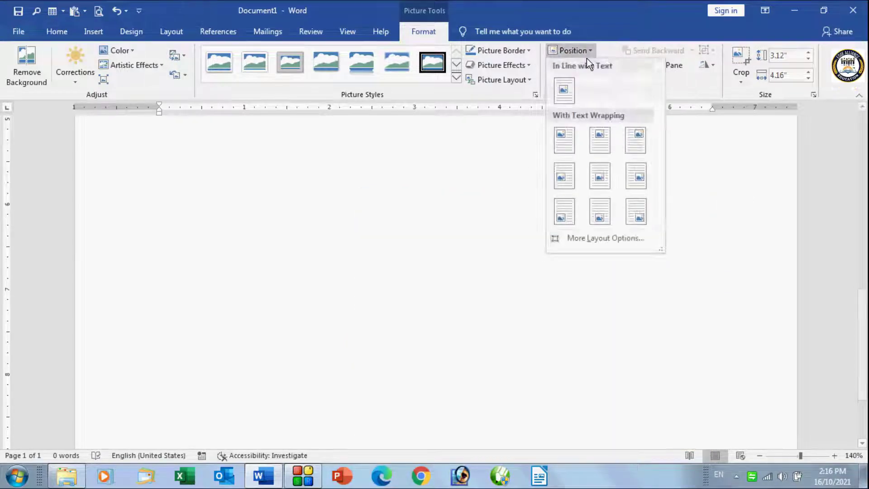
pyautogui.click(564, 89)
pyautogui.scroll(-3, 453, 399)
pyautogui.scroll(12, 454, 400)
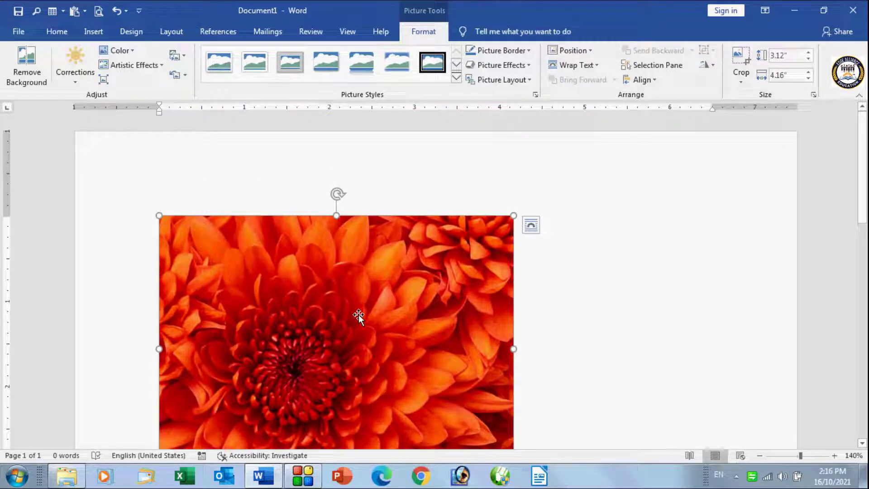
pyautogui.click(594, 50)
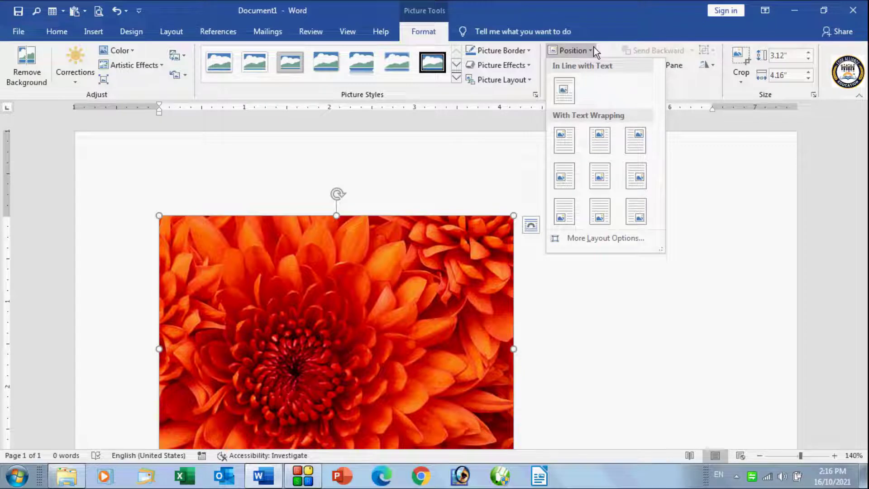
pyautogui.click(596, 52)
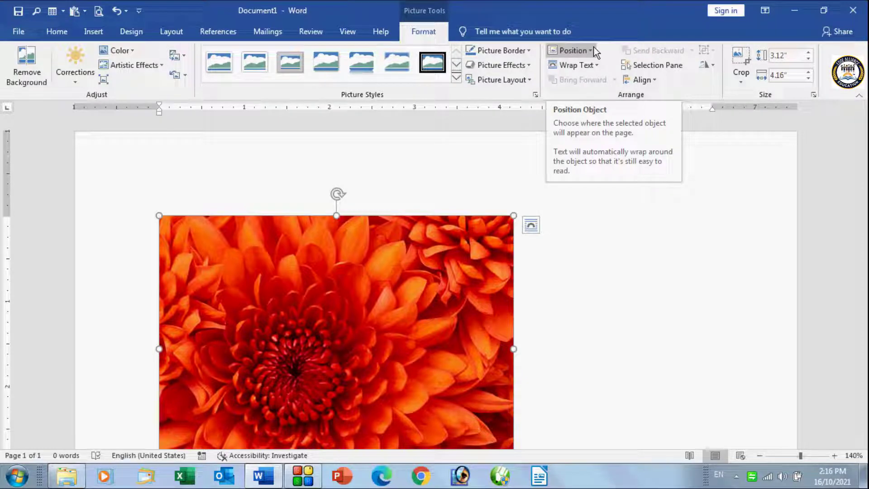
pyautogui.click(594, 52)
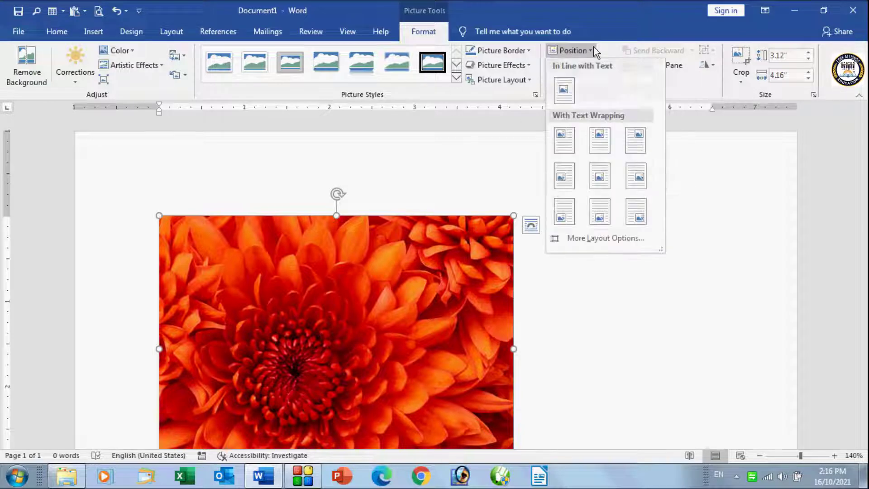
pyautogui.click(594, 53)
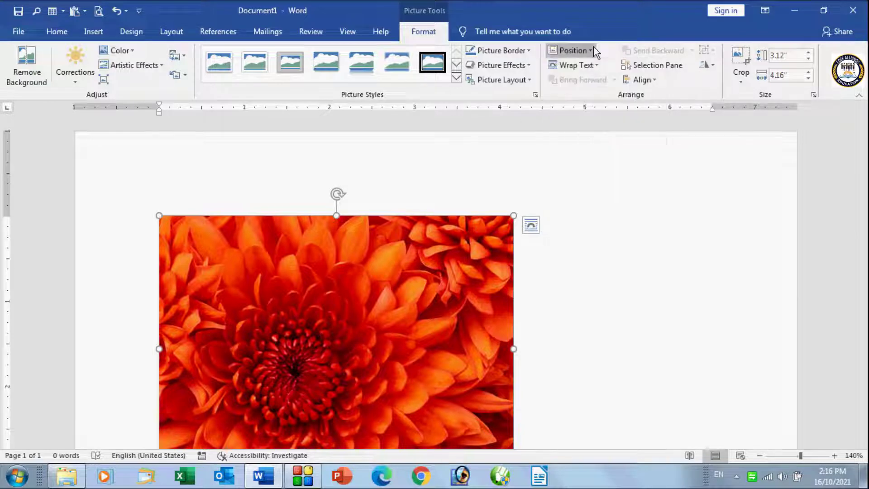
pyautogui.click(577, 69)
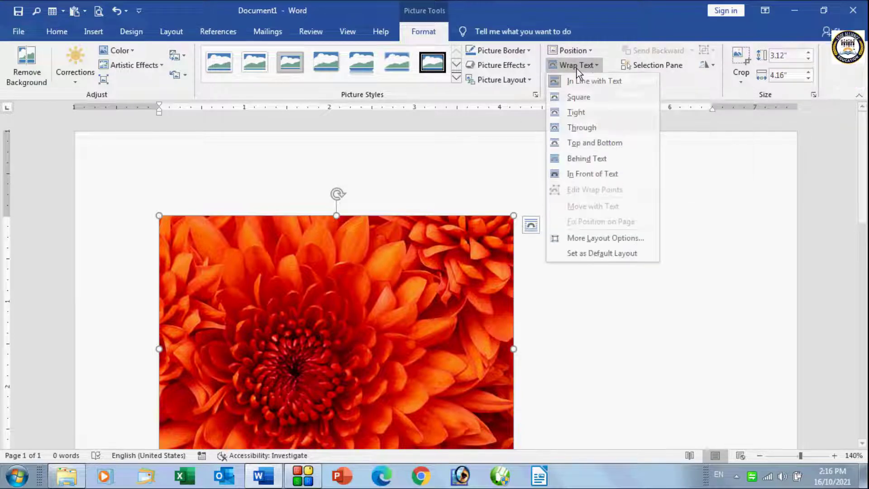
pyautogui.click(596, 67)
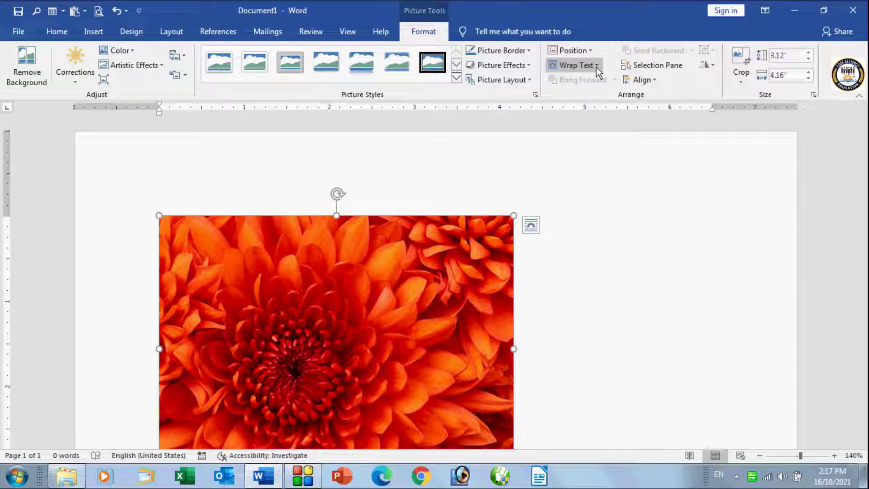
# - Shrink the flower picture proportionally to about 2.6 inches wide
pyautogui.click(609, 189)
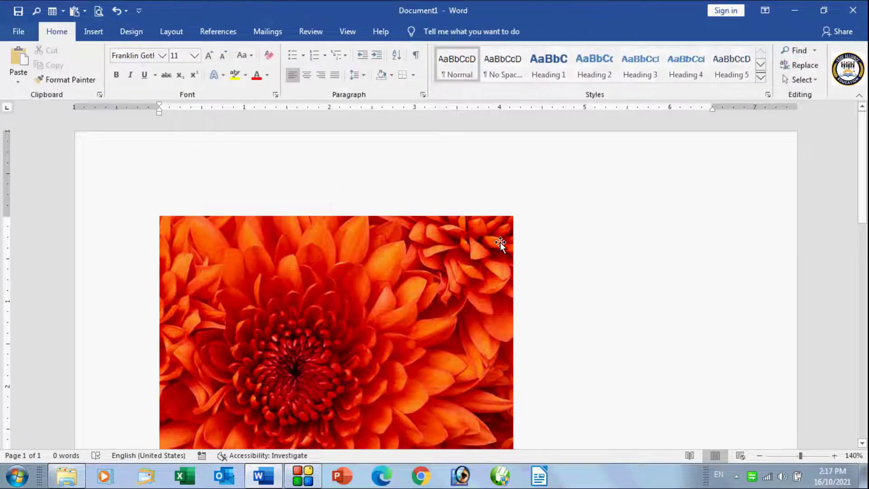
pyautogui.doubleClick(499, 240)
pyautogui.moveTo(515, 214); pyautogui.dragTo(383, 356)
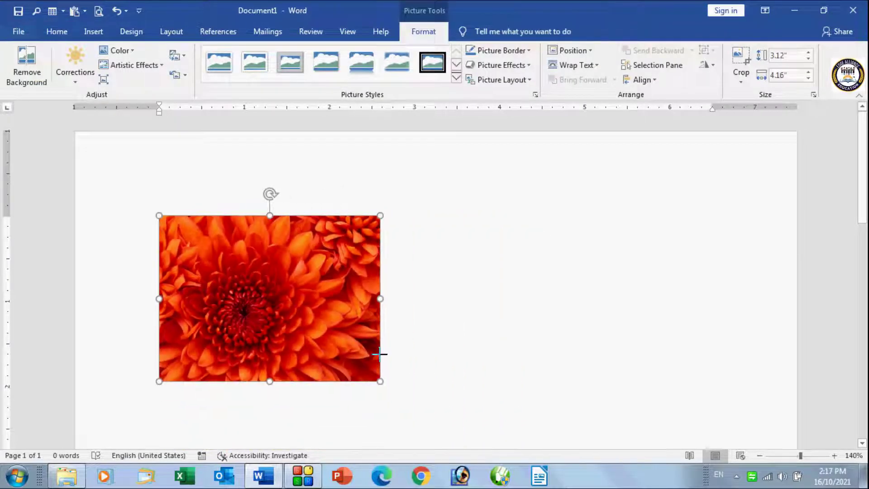
# - Generate sample paragraphs below the flower picture with =rand()
pyautogui.click(425, 376)
pyautogui.scroll(-3, 411, 377)
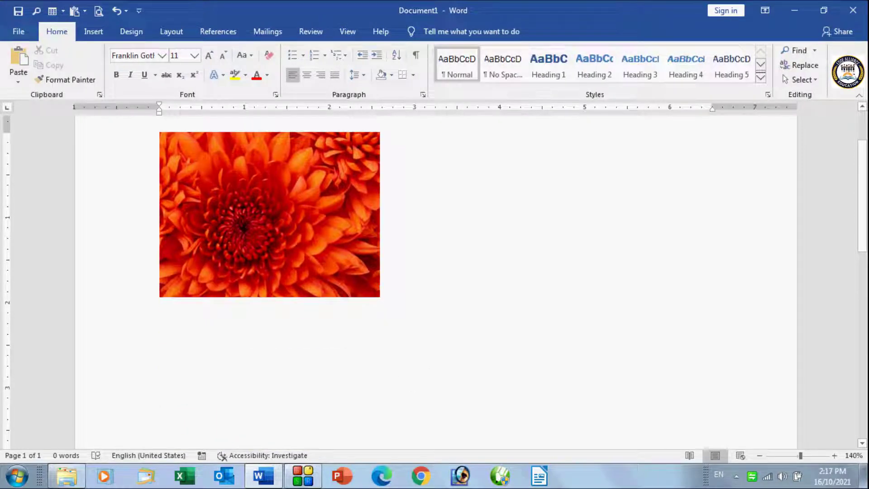
pyautogui.press('Return')
pyautogui.write('=ra')
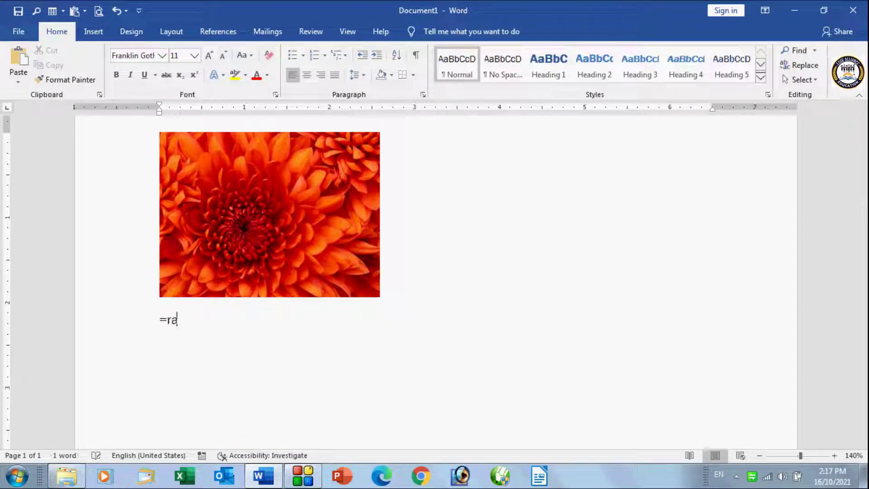
pyautogui.write('nd')
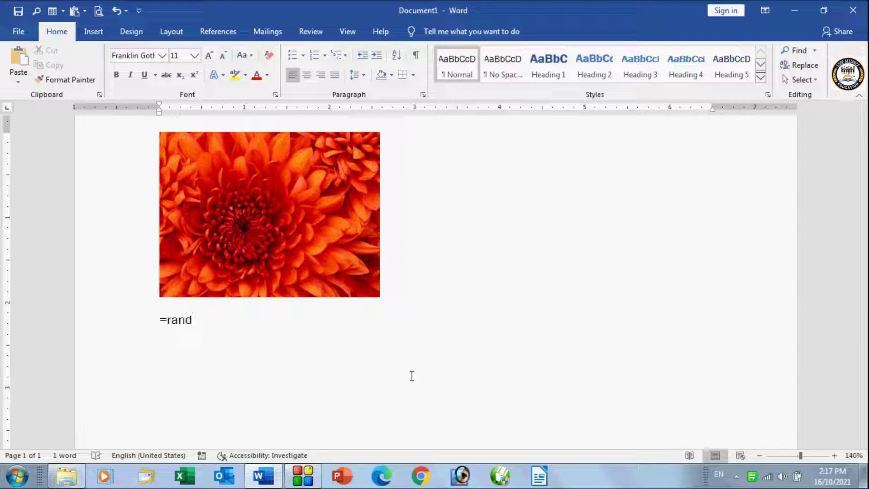
pyautogui.write('()')
pyautogui.press('Return')
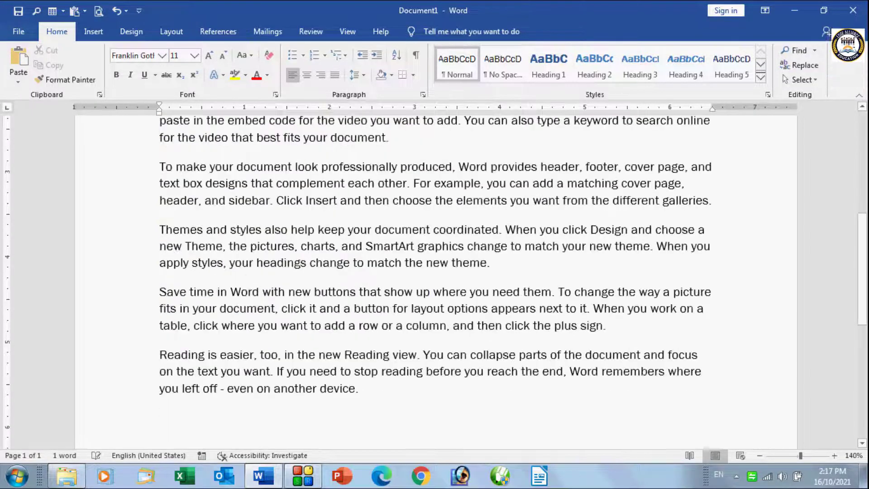
# - Set the flower picture's text wrapping to Square
pyautogui.scroll(6, 421, 407)
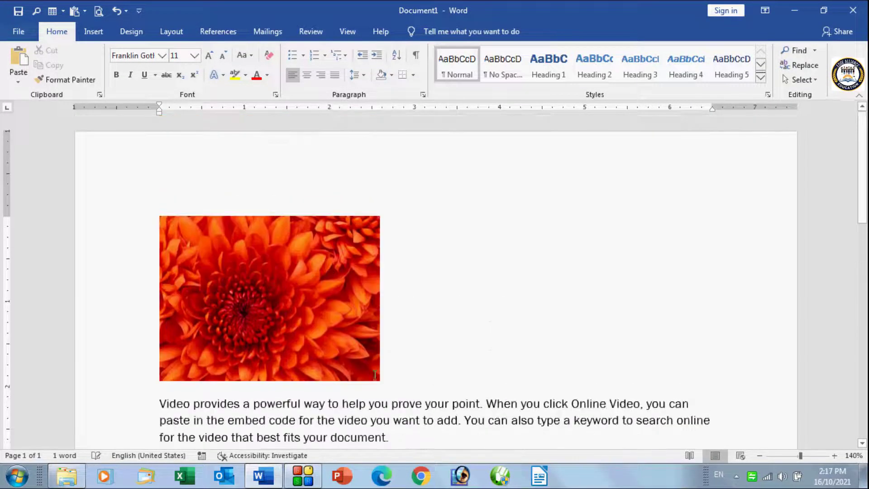
pyautogui.click(362, 315)
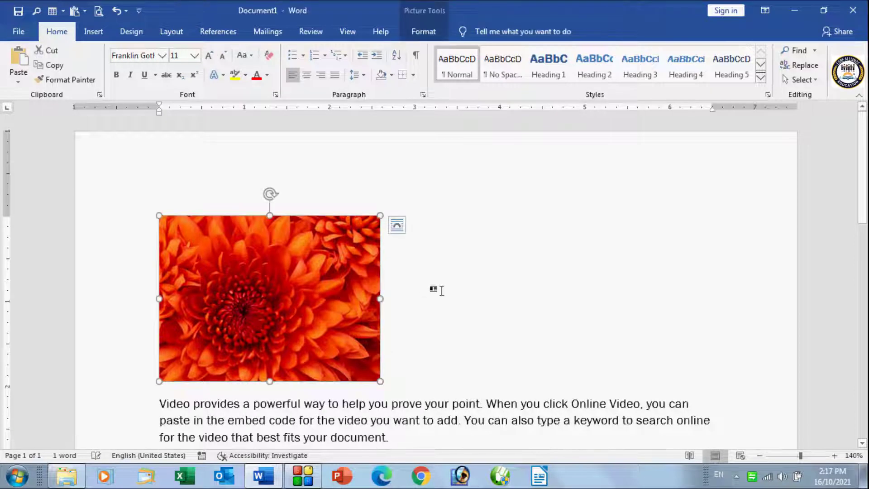
pyautogui.scroll(-1, 438, 291)
pyautogui.scroll(-1, 441, 291)
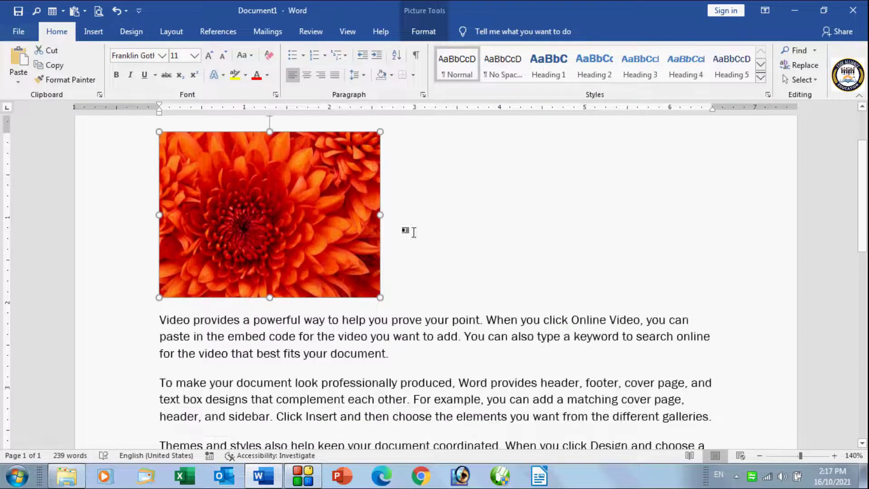
pyautogui.click(413, 30)
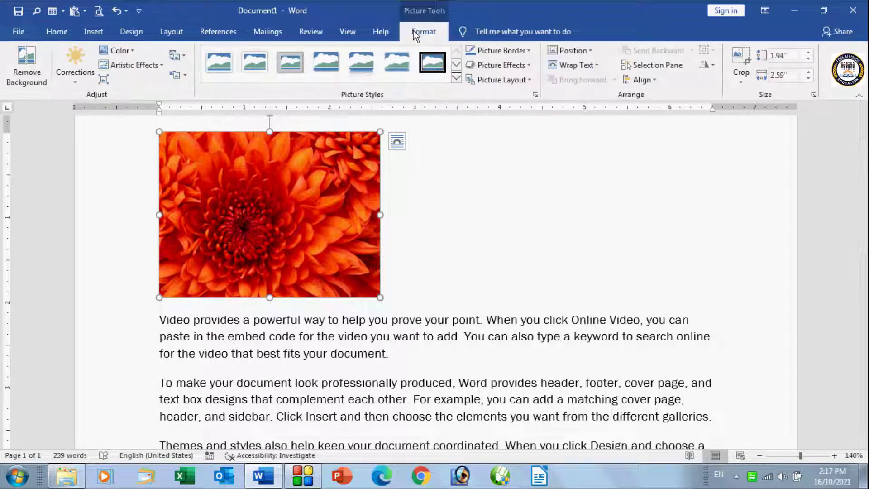
pyautogui.click(599, 65)
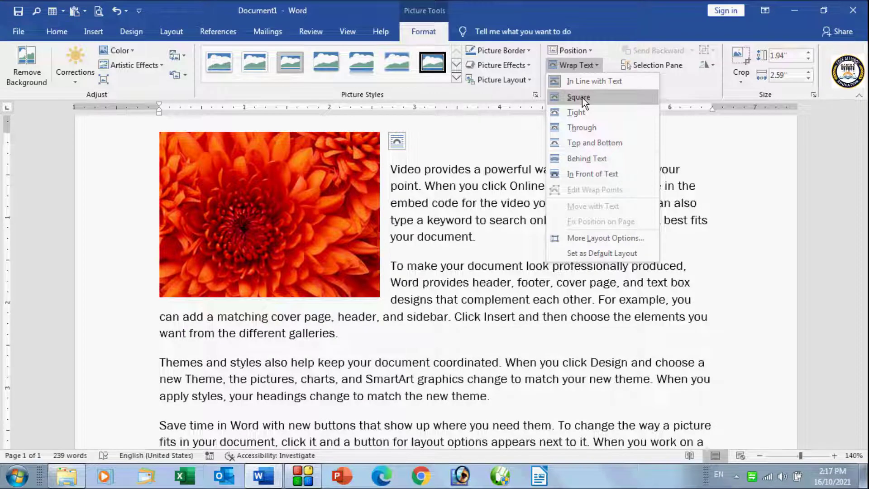
pyautogui.click(582, 97)
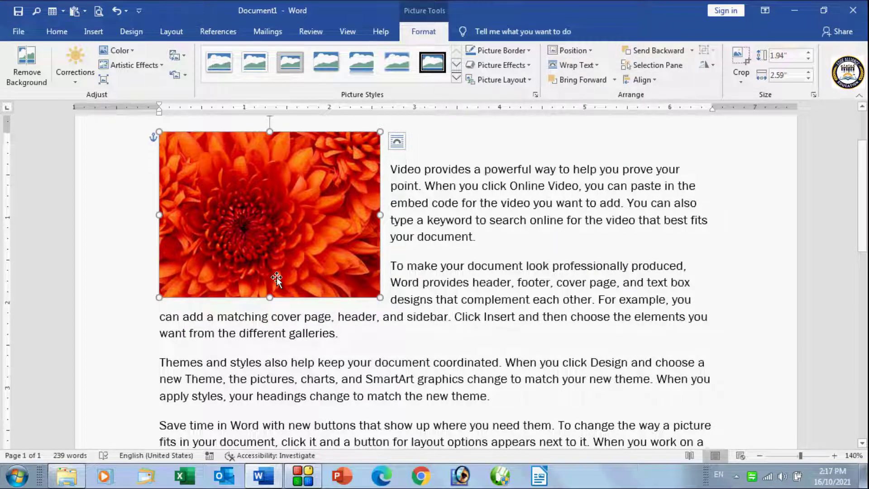
# - Move the flower picture to the middle of the "Themes and styles" and "Save time in Word" paragraphs and set Tight text wrapping
pyautogui.scroll(-1, 276, 277)
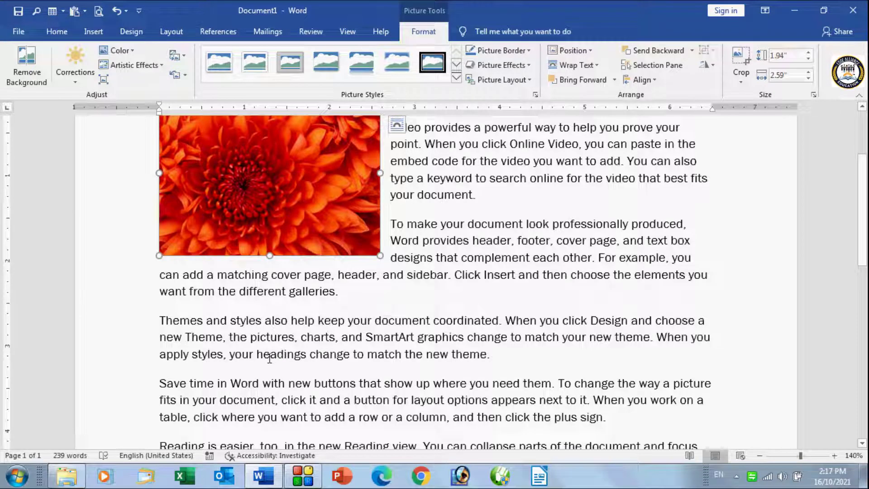
pyautogui.moveTo(247, 172); pyautogui.dragTo(406, 361)
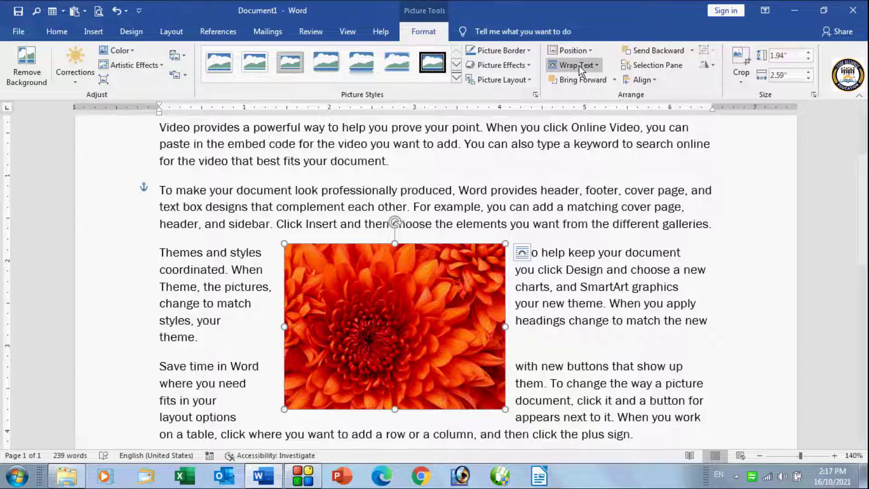
pyautogui.click(597, 66)
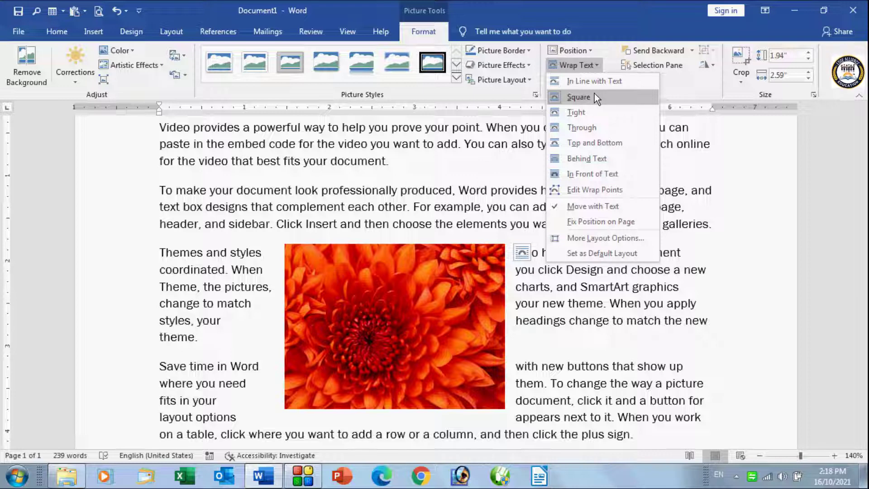
pyautogui.click(589, 108)
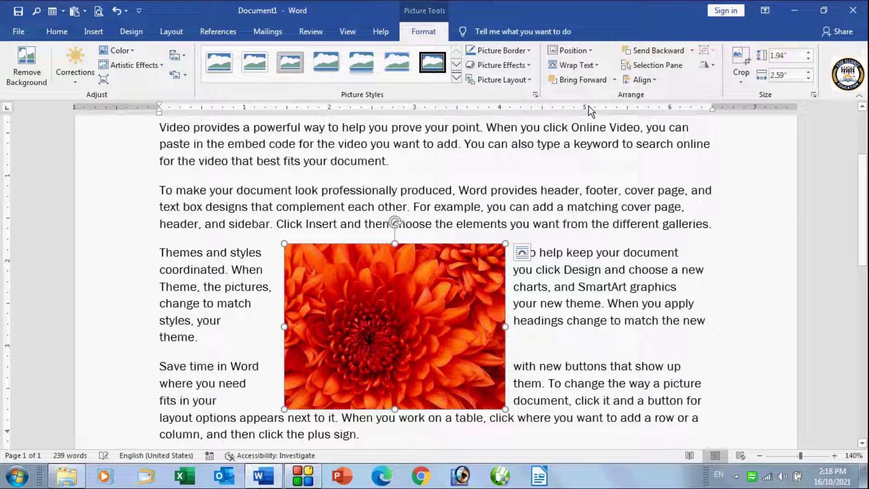
# - Change the flower picture's text wrapping to Through, followed by Top and Bottom
pyautogui.click(596, 67)
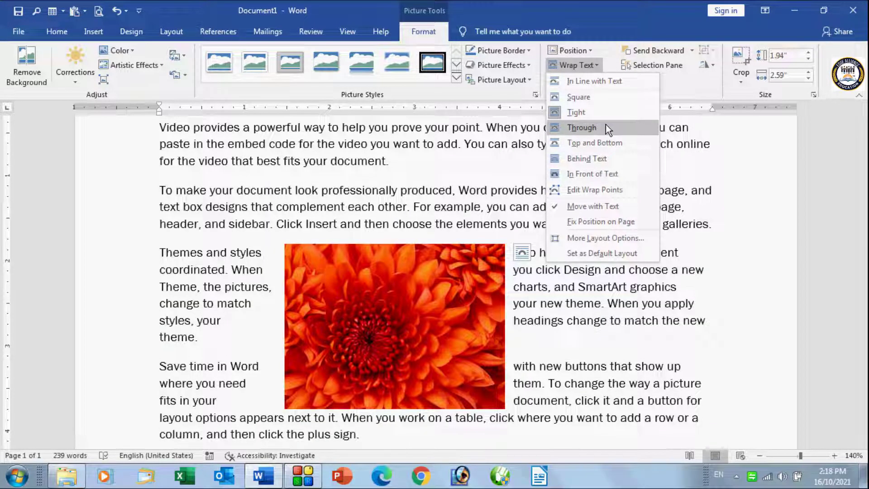
pyautogui.click(605, 128)
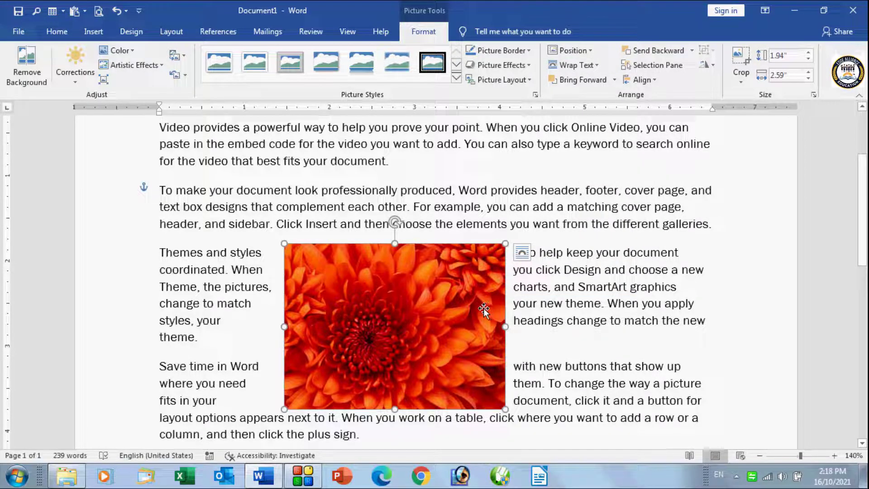
pyautogui.click(596, 65)
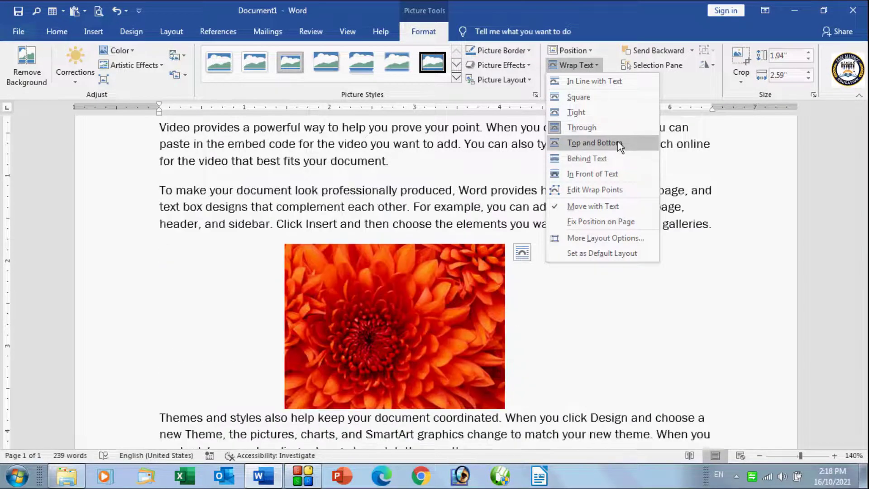
pyautogui.click(618, 142)
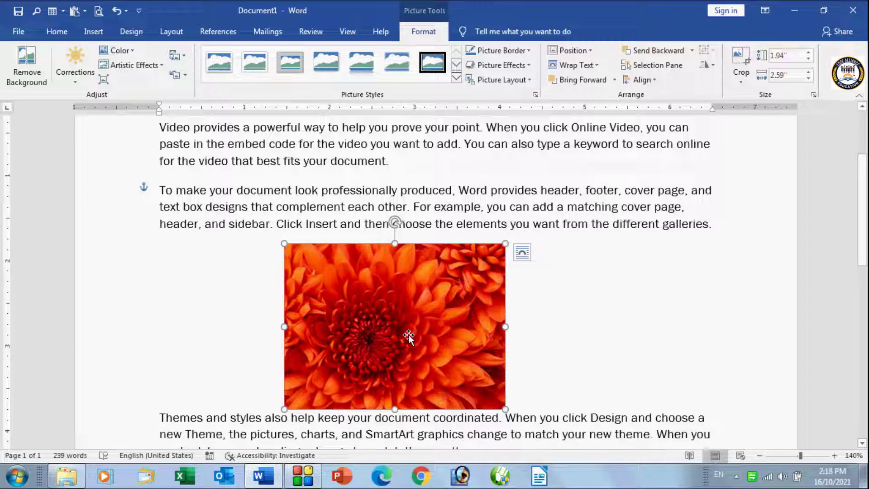
# - Move the flower picture down the page until it sits between the "Themes and styles" and "Save time in Word" paragraphs
pyautogui.moveTo(411, 336); pyautogui.dragTo(416, 336)
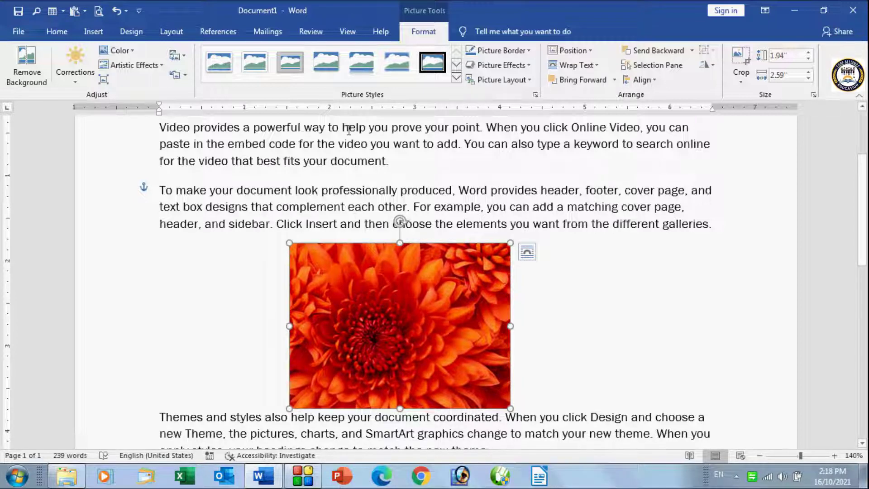
pyautogui.scroll(-3, 428, 453)
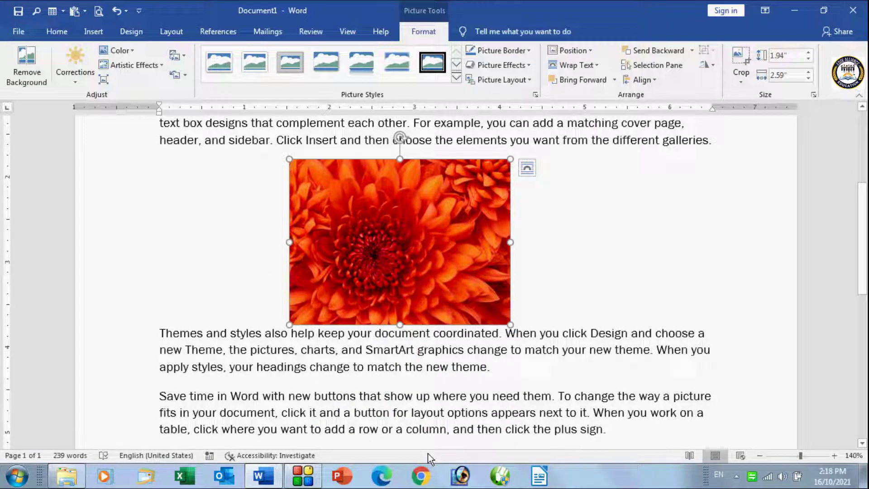
pyautogui.moveTo(423, 244); pyautogui.dragTo(454, 385)
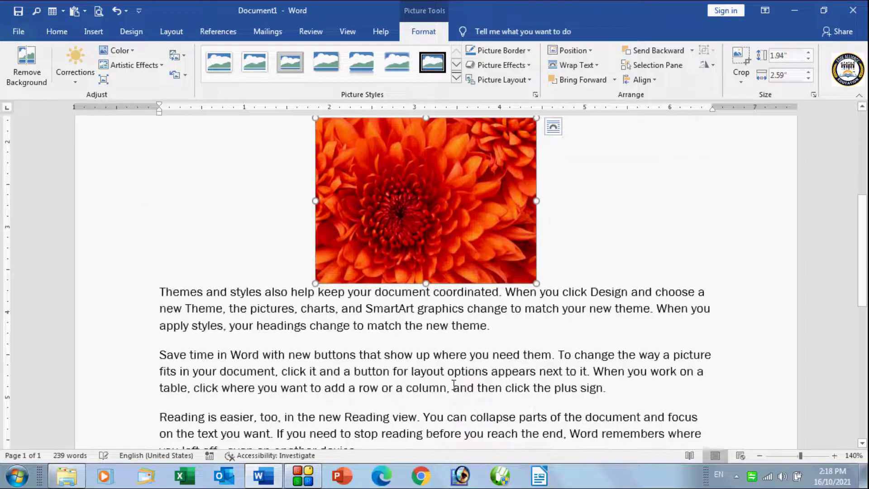
pyautogui.moveTo(423, 222); pyautogui.dragTo(428, 279)
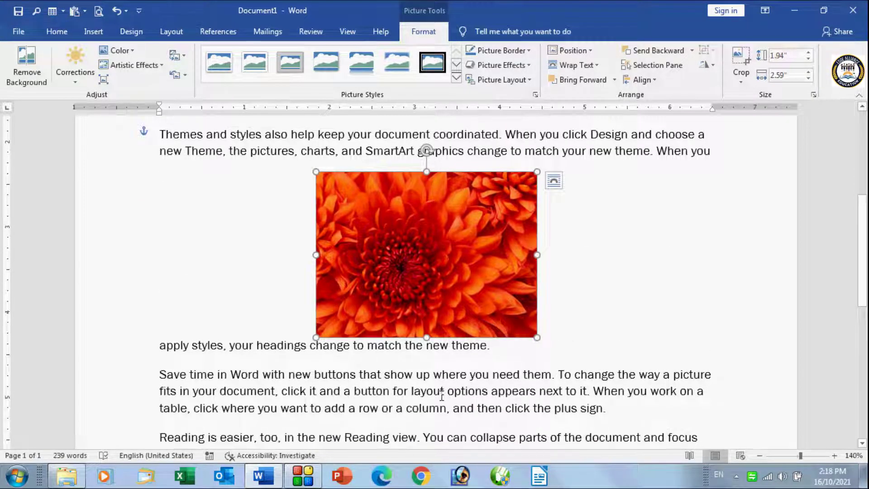
pyautogui.moveTo(421, 295)
pyautogui.mouseDown()
pyautogui.moveTo(428, 346)
pyautogui.moveTo(426, 308)
pyautogui.mouseUp()
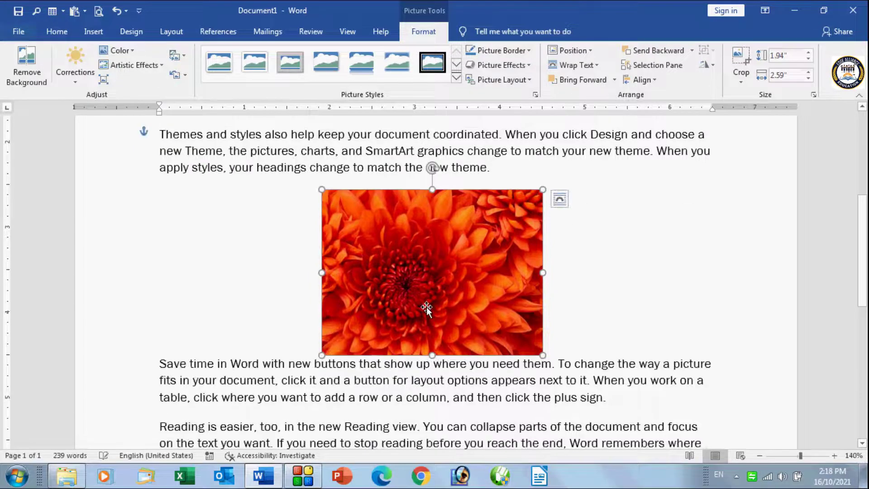
# - Set the flower picture's wrapping back to Square and move it up so it overlaps the "Themes and styles" paragraph
pyautogui.click(602, 66)
pyautogui.click(596, 96)
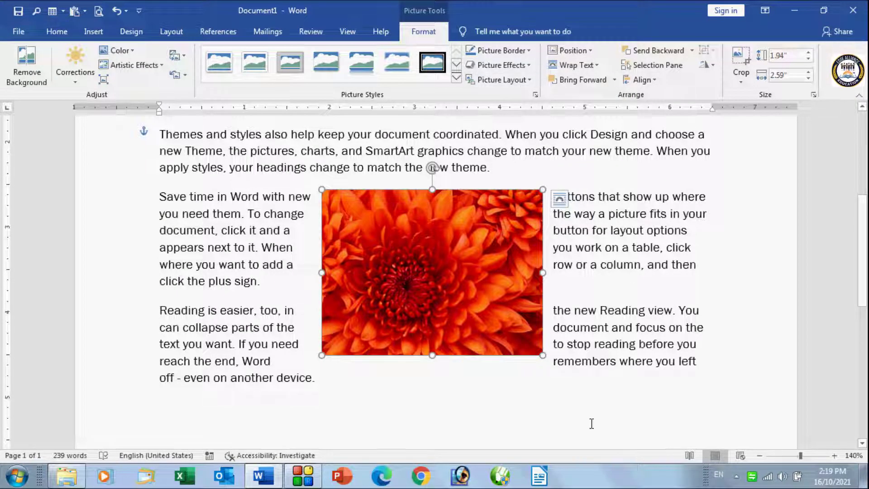
pyautogui.moveTo(409, 290); pyautogui.dragTo(407, 244)
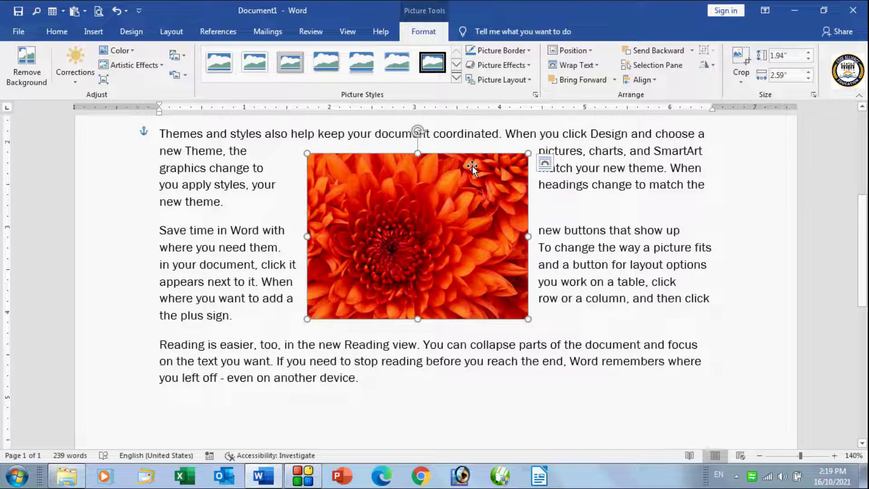
# - Switch the flower picture's text wrapping to Top and Bottom
pyautogui.click(598, 65)
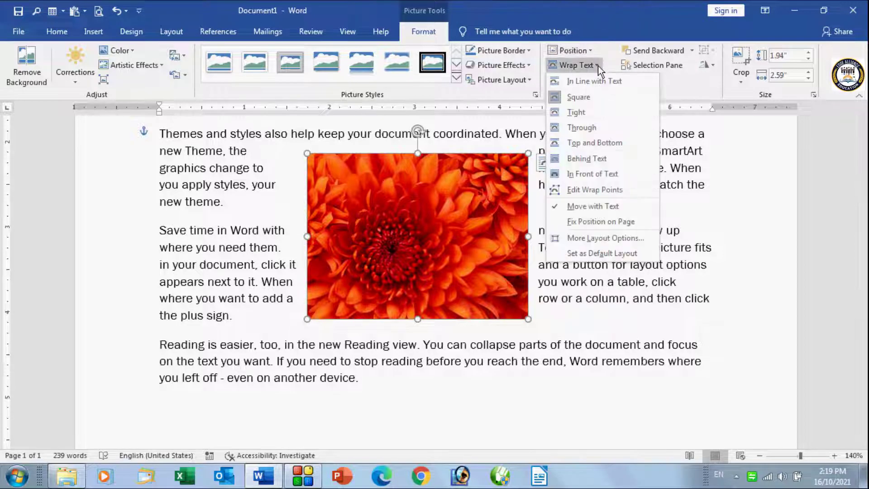
pyautogui.click(590, 143)
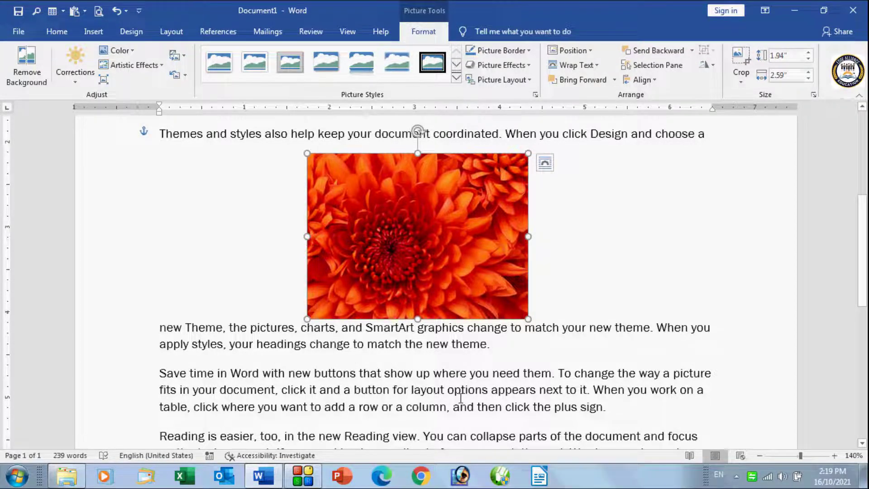
# - Place the flower picture behind the text, and switch its wrapping to In Front of Text
pyautogui.click(600, 65)
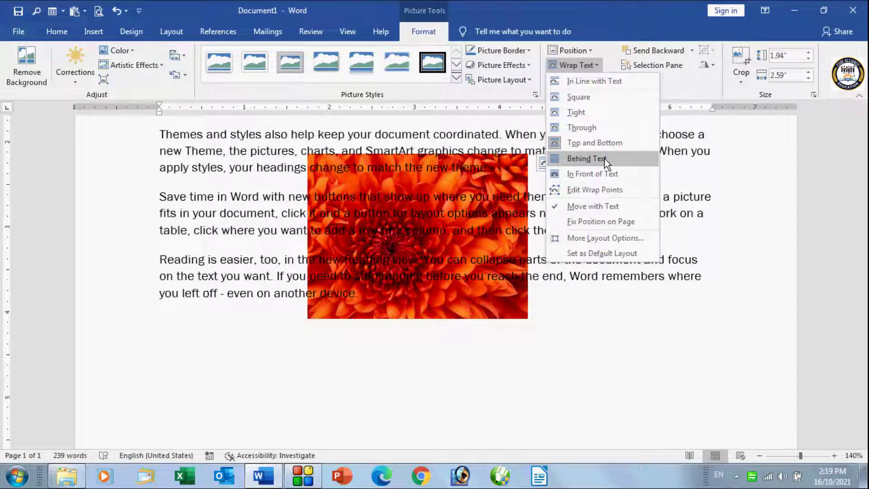
pyautogui.click(605, 159)
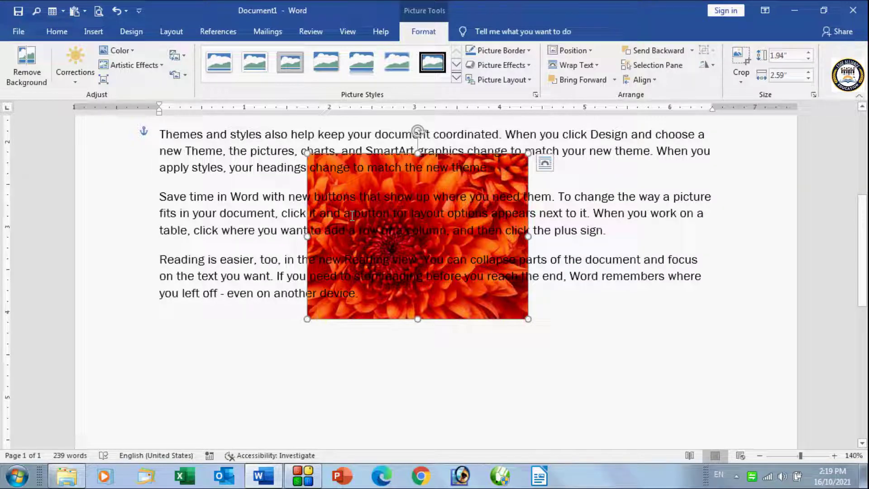
pyautogui.click(601, 64)
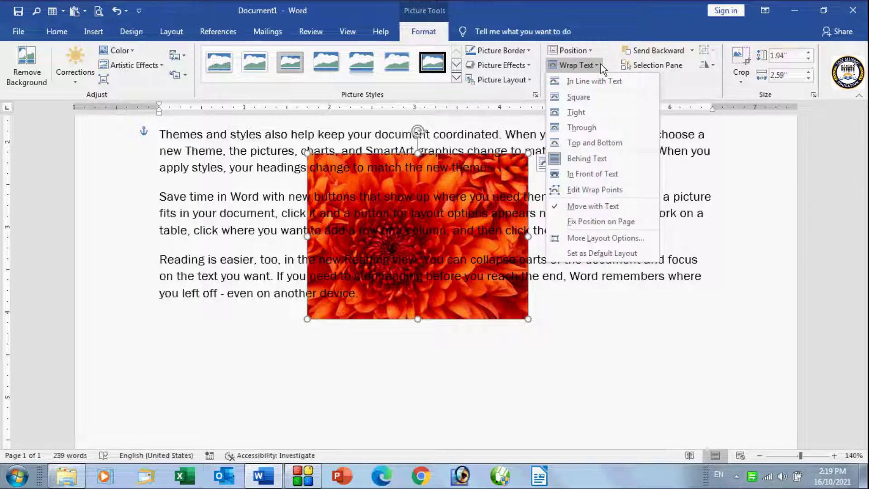
pyautogui.click(602, 178)
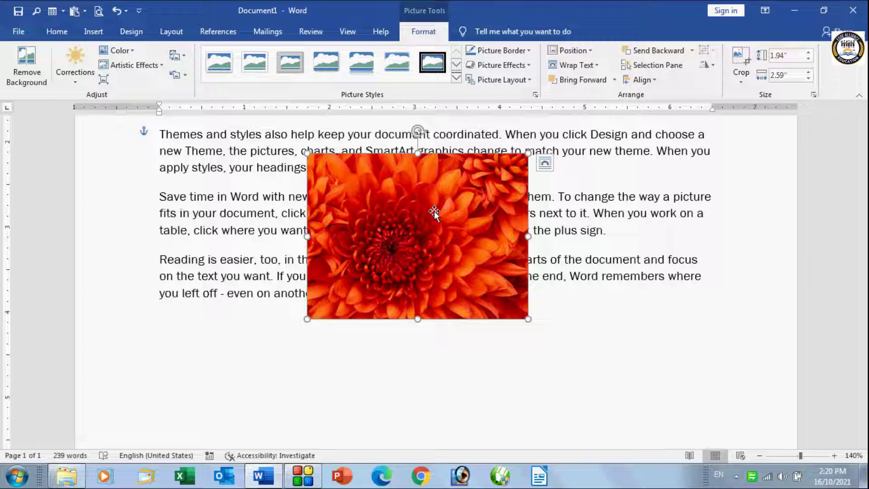
# - Edit the flower picture's wrap points, pulling the two lower corner points outward beyond the picture's sides
pyautogui.click(599, 64)
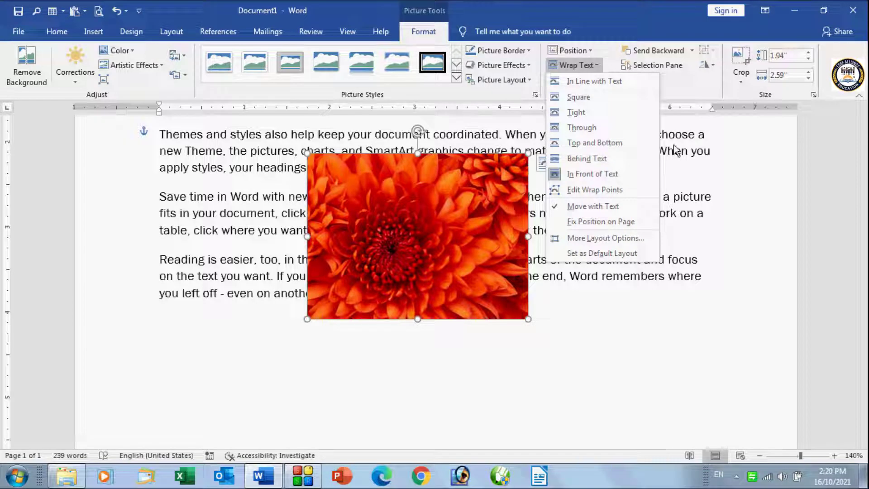
pyautogui.click(583, 189)
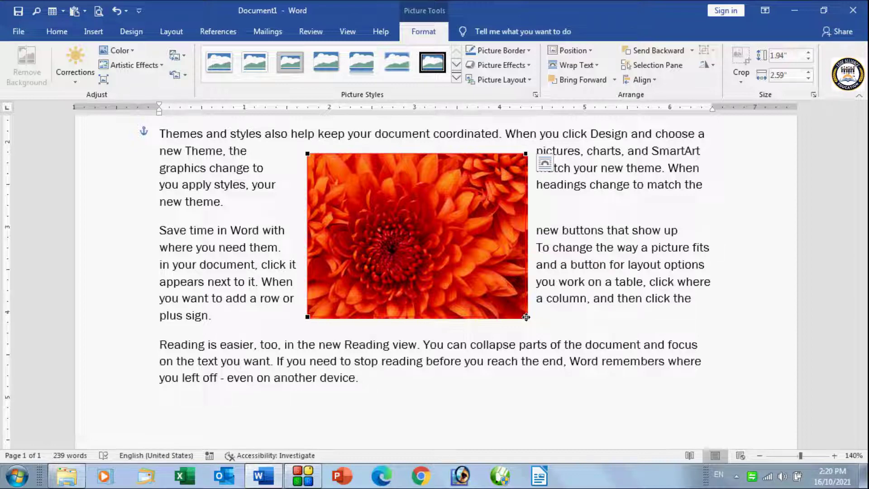
pyautogui.moveTo(526, 317); pyautogui.dragTo(617, 248)
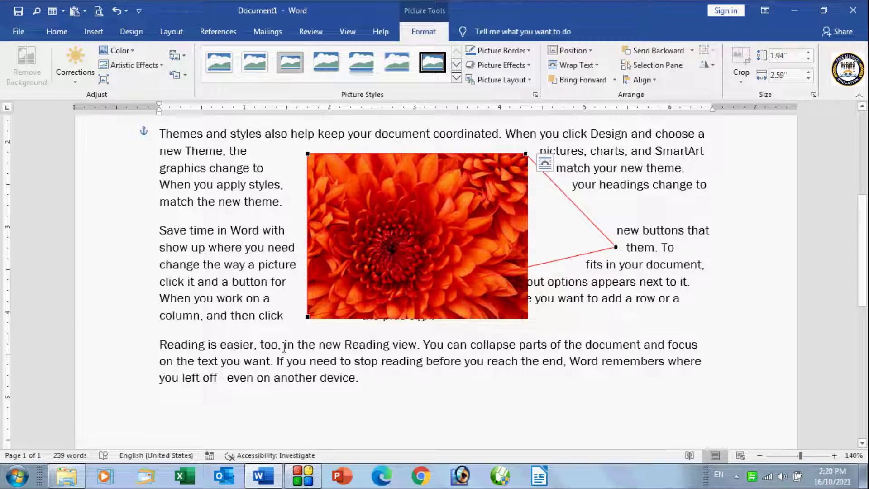
pyautogui.moveTo(309, 316); pyautogui.dragTo(228, 301)
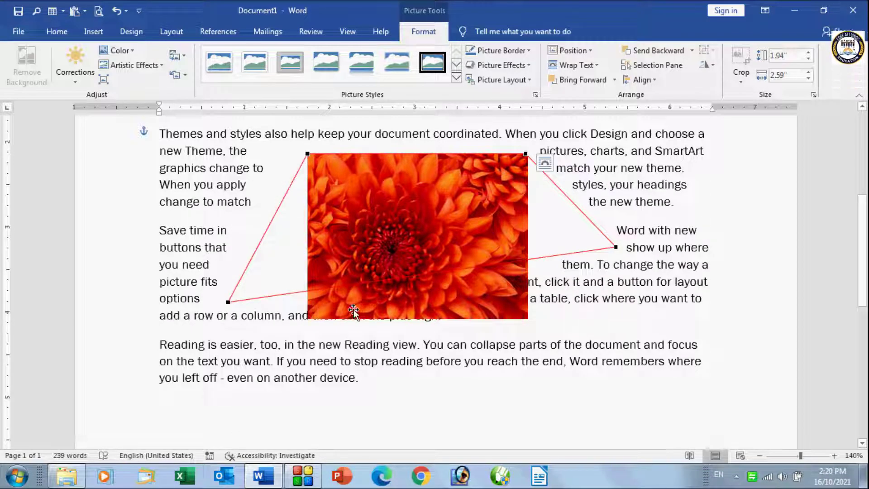
# - Set the flower picture's text wrapping to Through
pyautogui.click(602, 66)
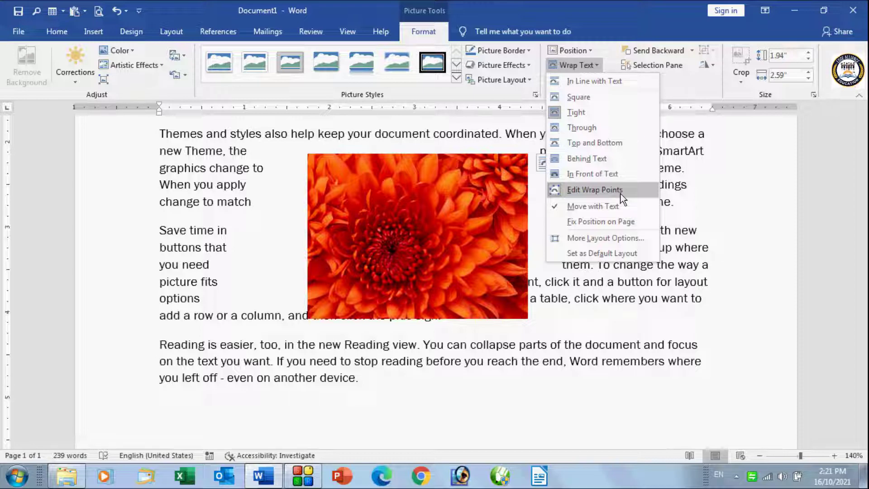
pyautogui.click(590, 130)
pyautogui.click(598, 166)
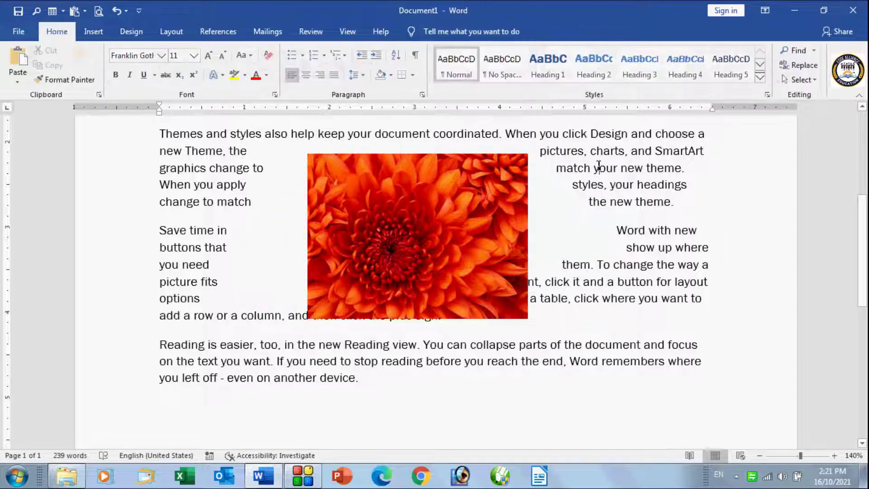
# - Toggle the flower picture's Move with Text option and move the picture down over the "Save time in Word" paragraph
pyautogui.click(463, 227)
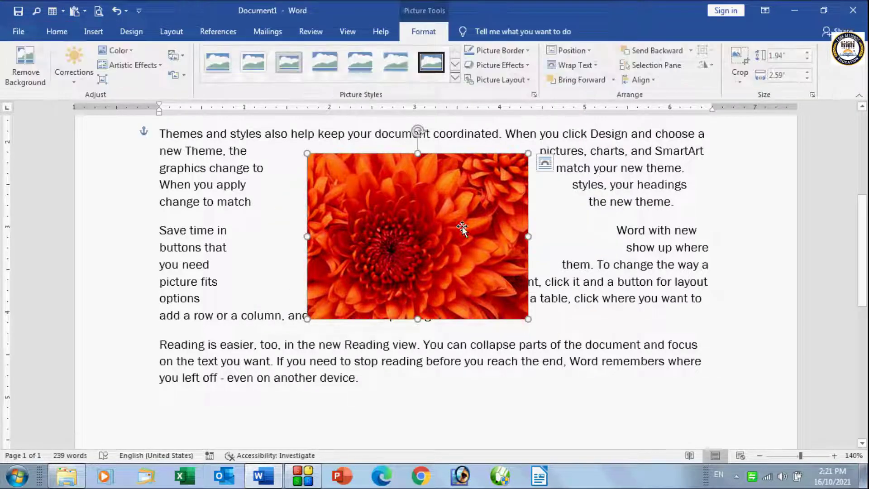
pyautogui.click(575, 65)
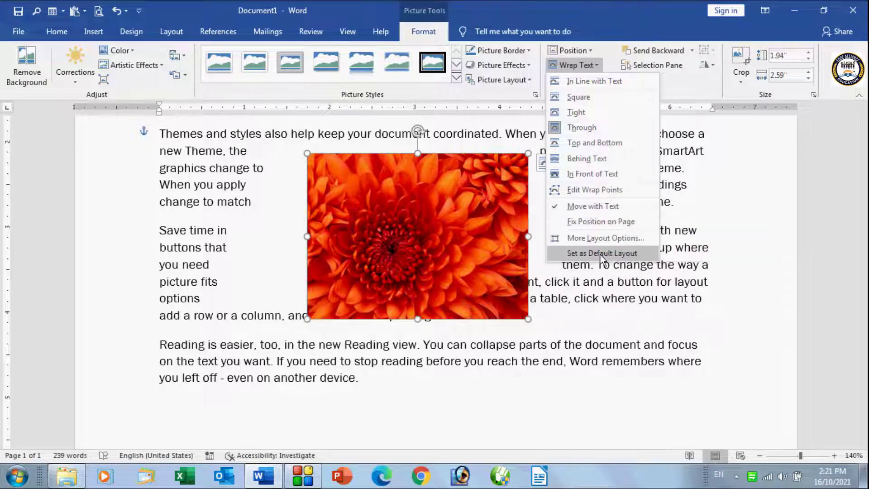
pyautogui.click(598, 208)
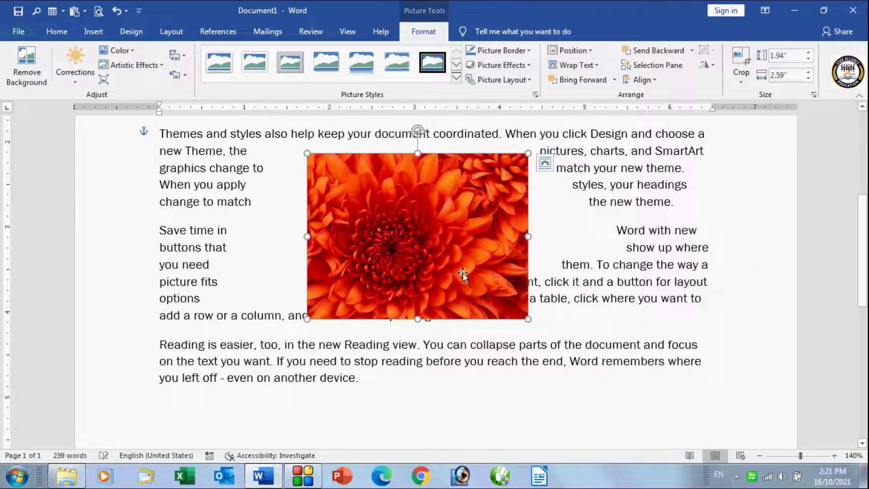
pyautogui.moveTo(463, 272); pyautogui.dragTo(463, 302)
# - Delete the text from "Themes and styles" through "When" in the paragraph above the picture
pyautogui.click(160, 130)
pyautogui.moveTo(189, 139); pyautogui.dragTo(683, 151)
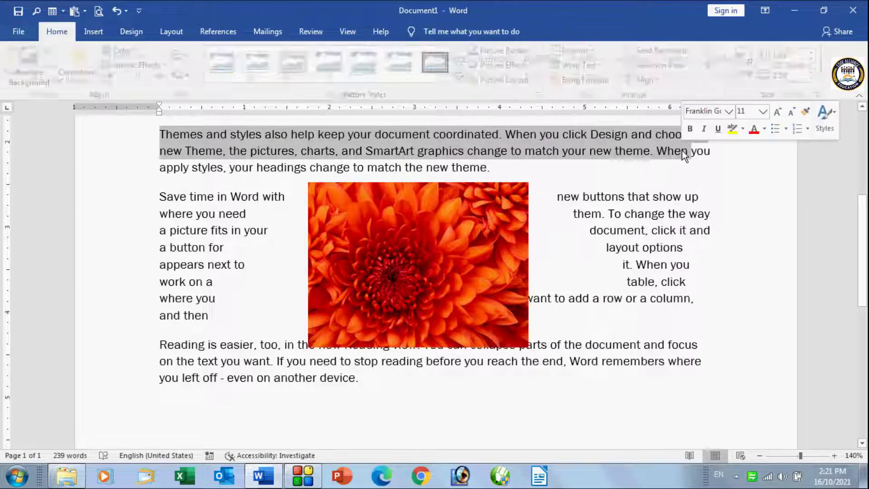
pyautogui.press('Delete')
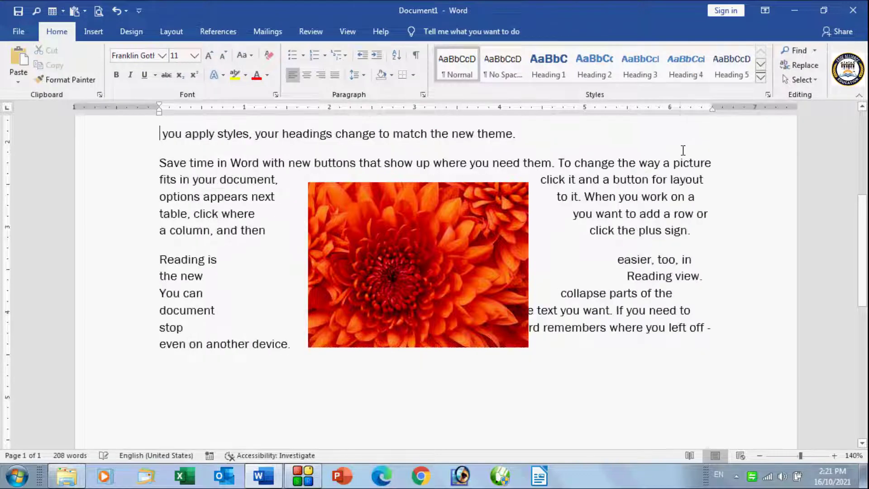
# - Nudge the flower picture slightly down and apply Fix Position on Page to it
pyautogui.click(488, 295)
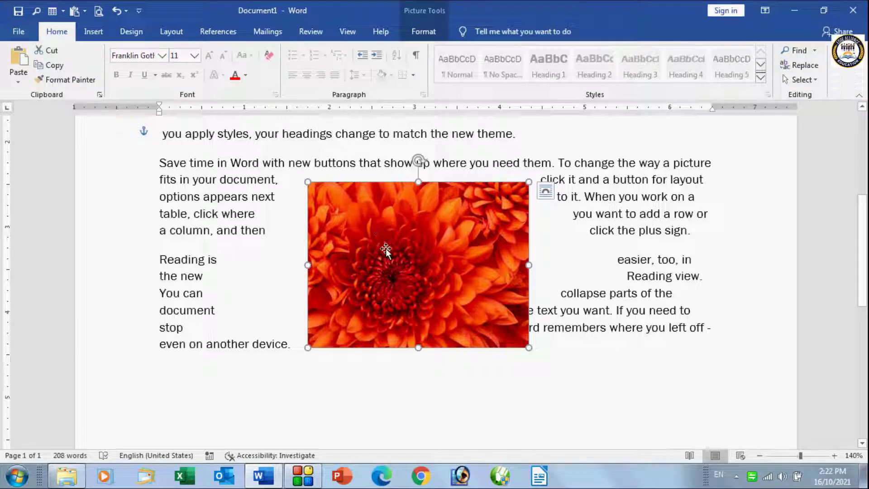
pyautogui.moveTo(386, 249); pyautogui.dragTo(388, 252)
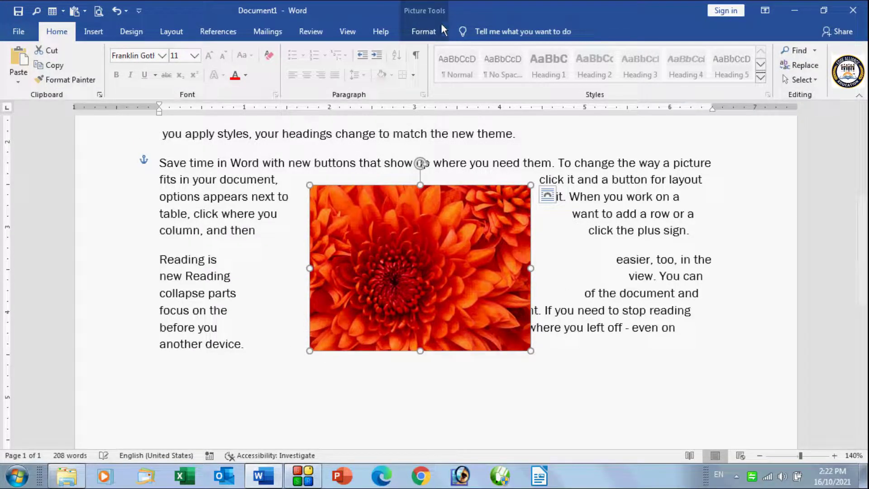
pyautogui.click(430, 31)
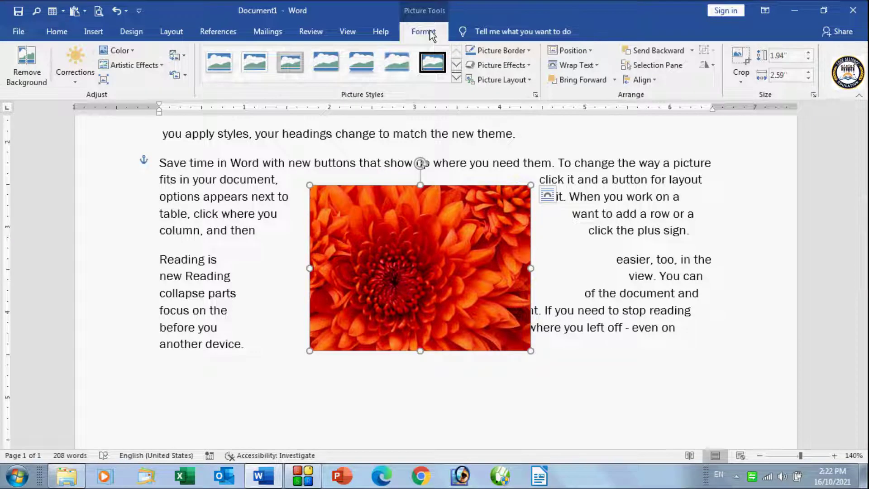
pyautogui.click(597, 66)
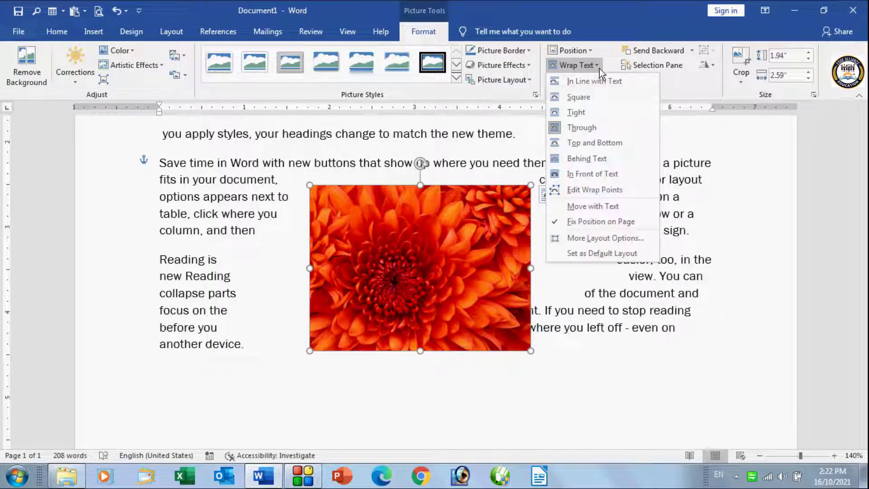
pyautogui.click(574, 225)
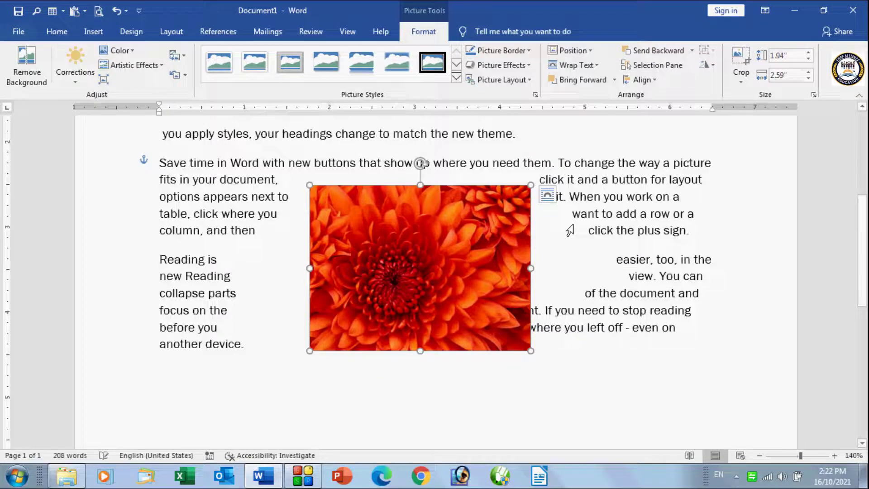
pyautogui.click(597, 64)
pyautogui.click(558, 225)
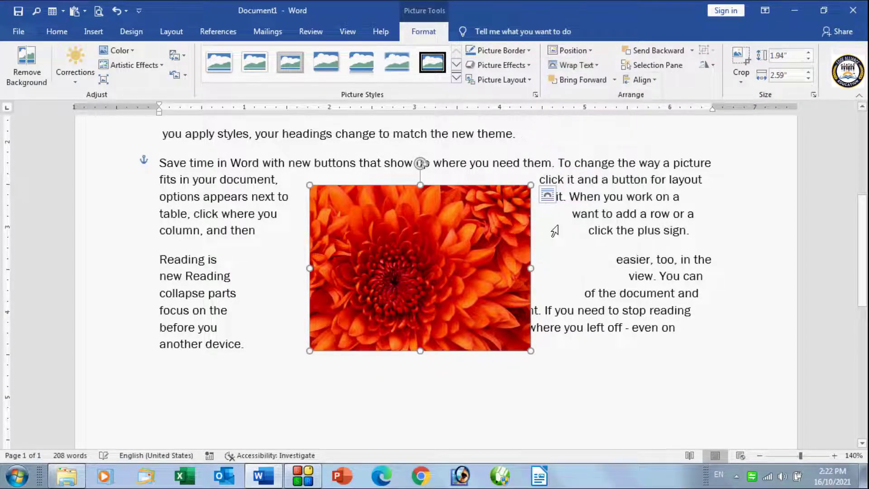
# - Delete the line "you apply styles, your headings change to match the new theme." above the picture
pyautogui.moveTo(169, 134); pyautogui.dragTo(616, 130)
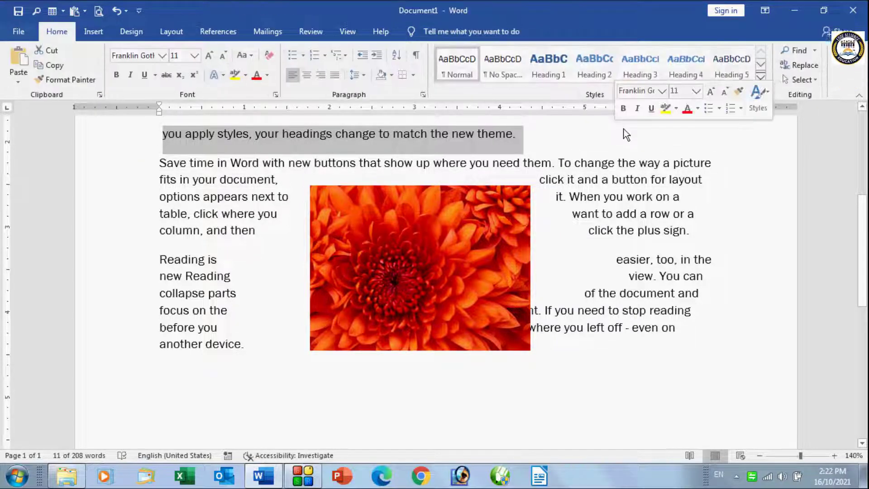
pyautogui.press('Delete')
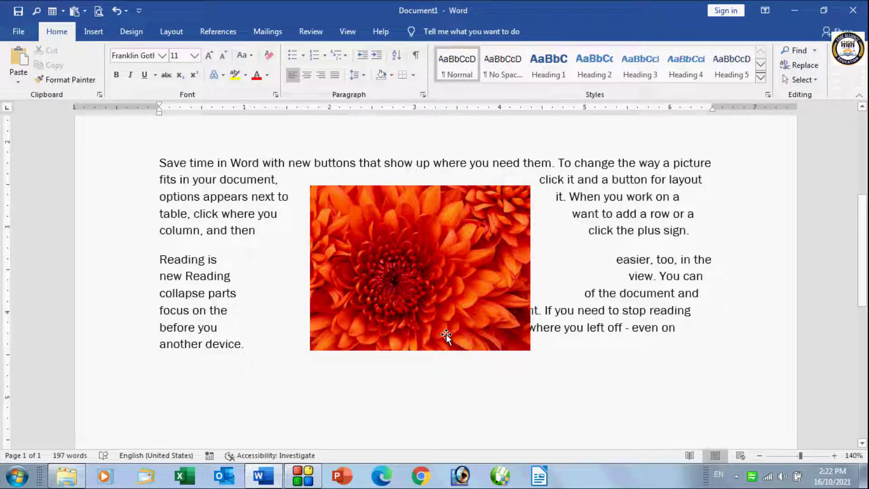
# - Examine the picture's text wrapping settings in the Layout dialog, and close it without changes
pyautogui.click(413, 251)
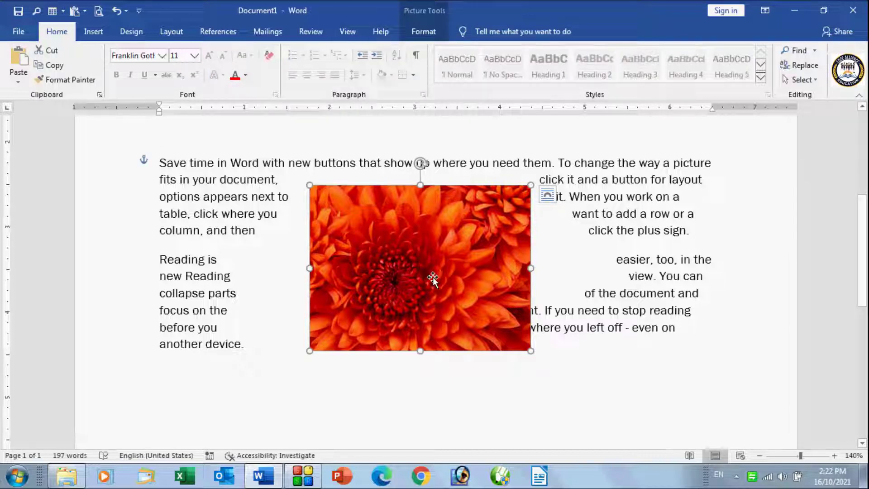
pyautogui.click(415, 30)
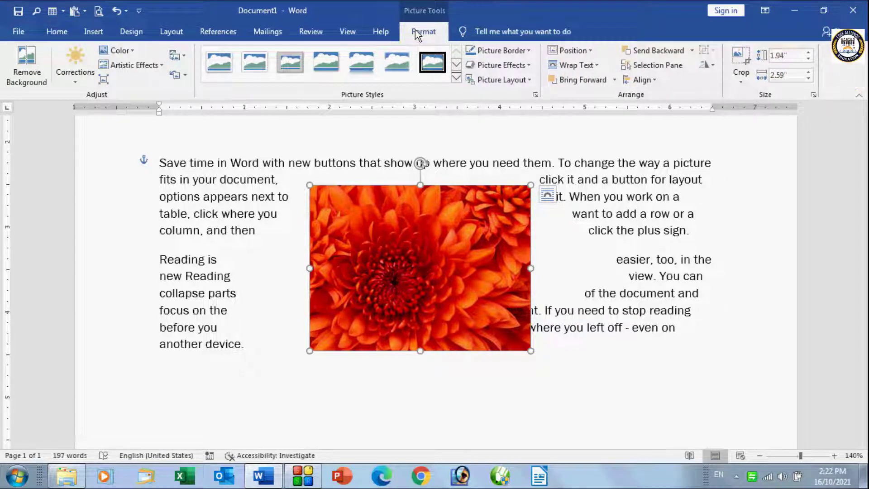
pyautogui.click(598, 66)
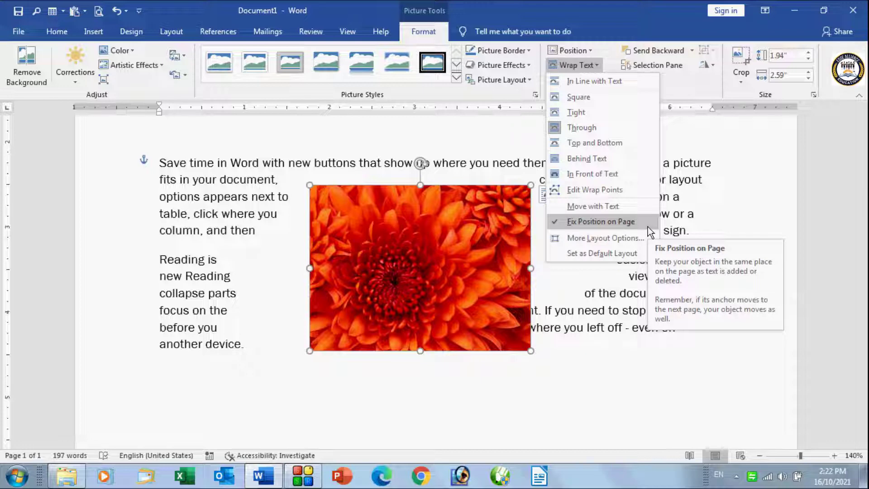
pyautogui.click(617, 237)
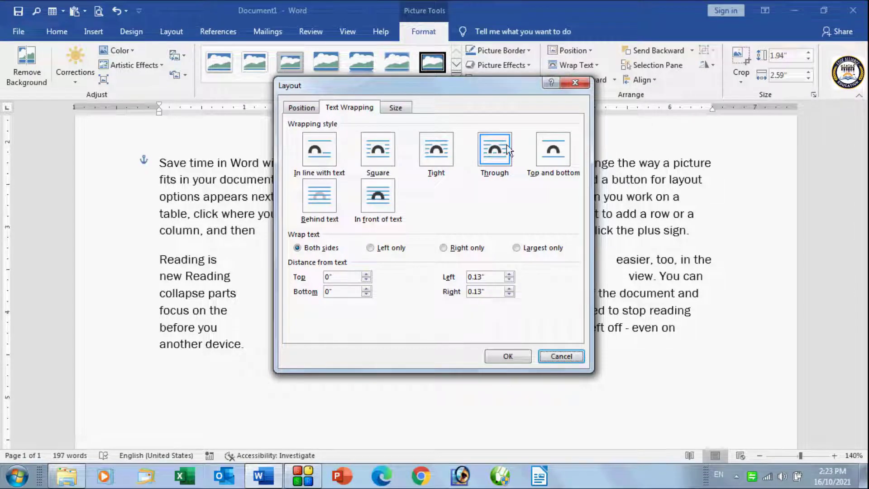
pyautogui.click(570, 85)
# - Set the flower picture's wrapping to Behind Text and make this the default layout for new pictures
pyautogui.click(594, 66)
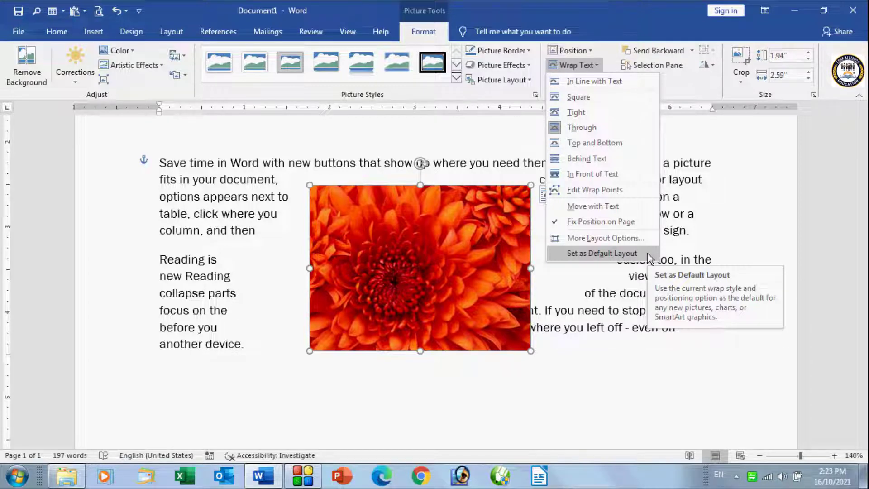
pyautogui.click(587, 158)
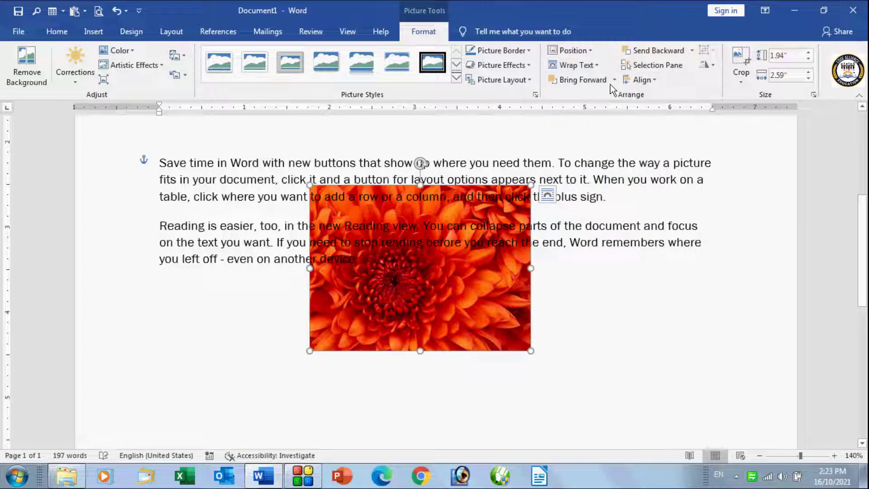
pyautogui.click(597, 62)
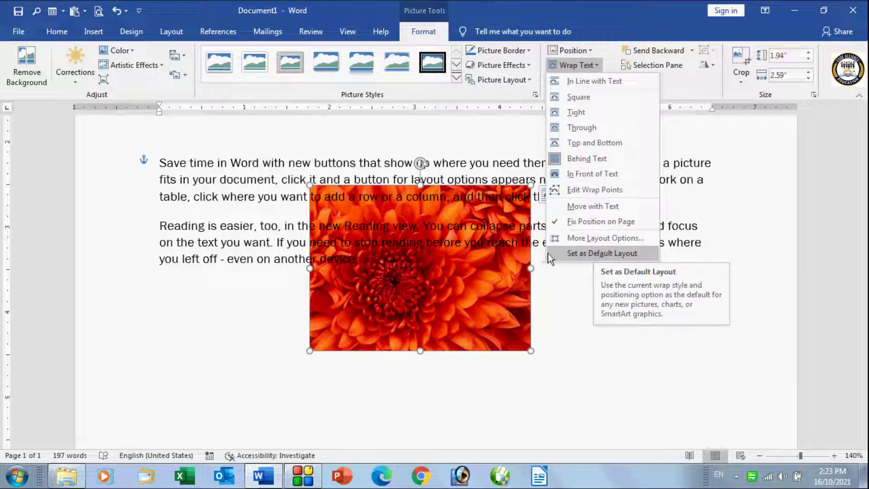
pyautogui.click(593, 253)
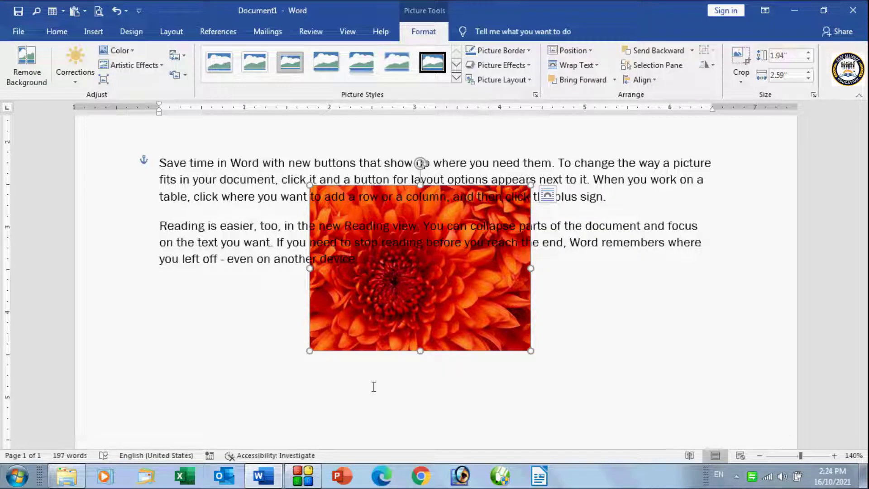
# - Clear the whole document and generate fresh sample text with =rand()
pyautogui.hotkey('ctrl', 'a')
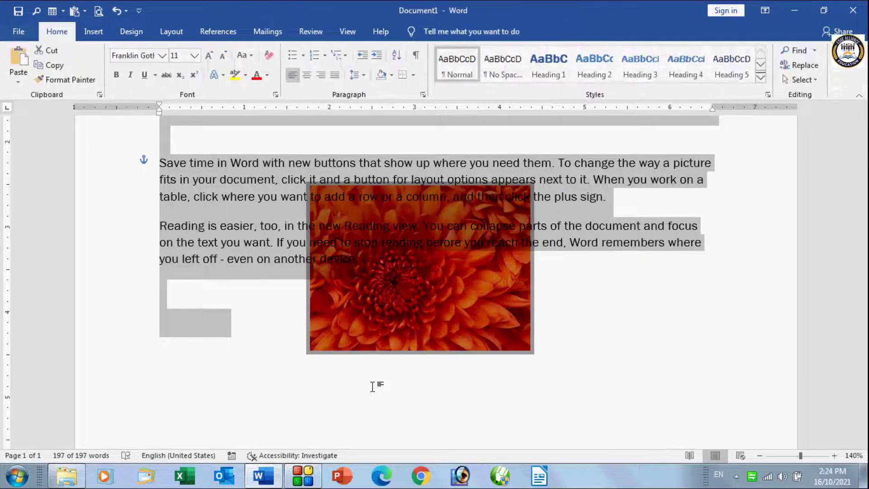
pyautogui.press('Delete')
pyautogui.write('=r')
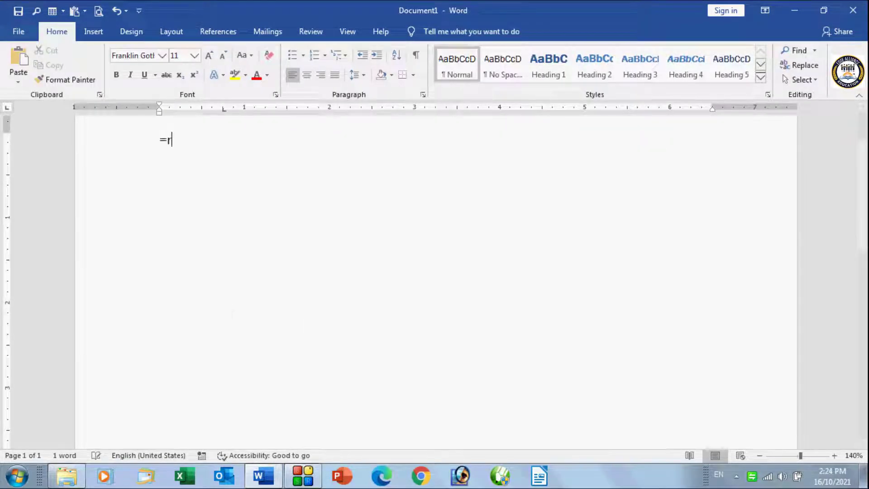
pyautogui.write('and(')
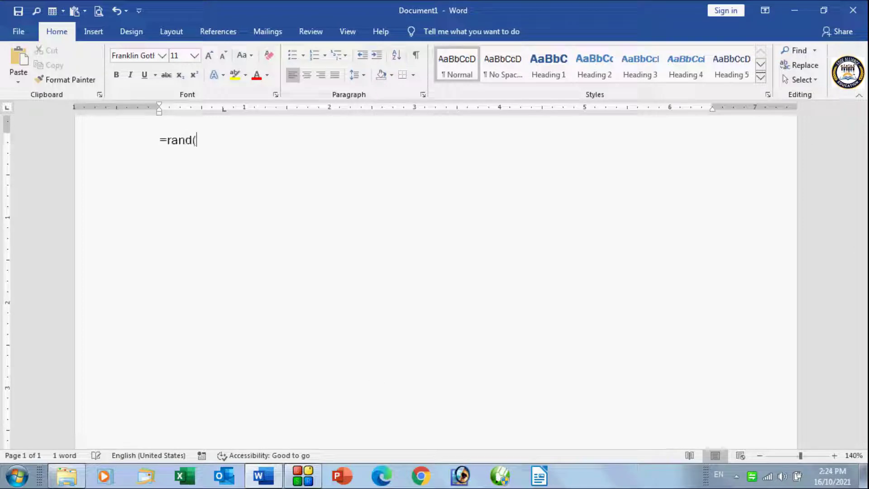
pyautogui.write(')')
pyautogui.press('Return')
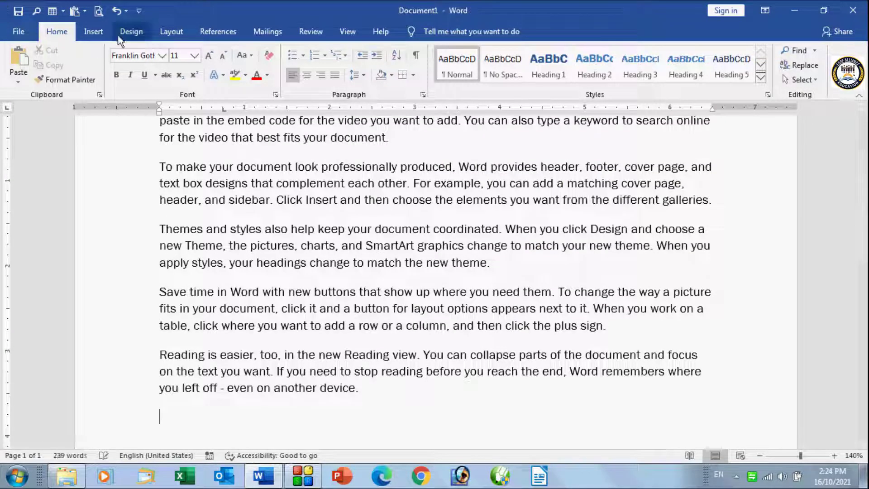
# - Insert the flower picture from file below the last sample paragraph
pyautogui.click(92, 30)
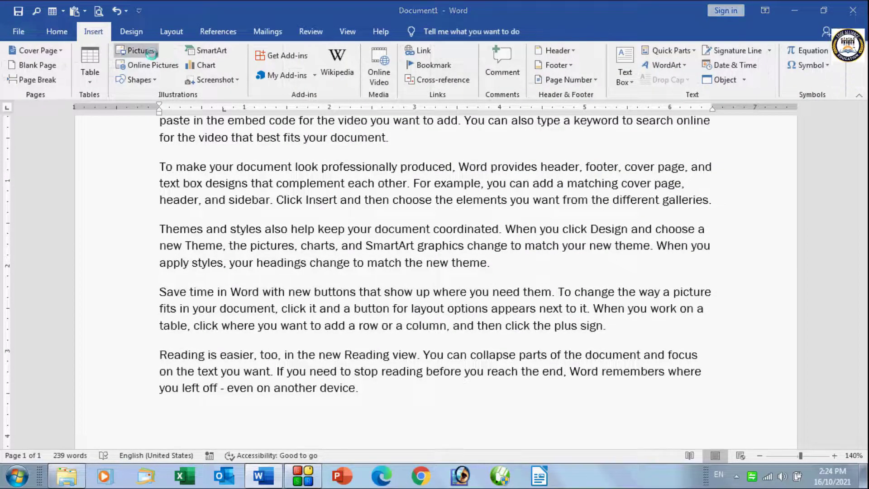
pyautogui.click(152, 54)
pyautogui.click(226, 161)
pyautogui.click(226, 162)
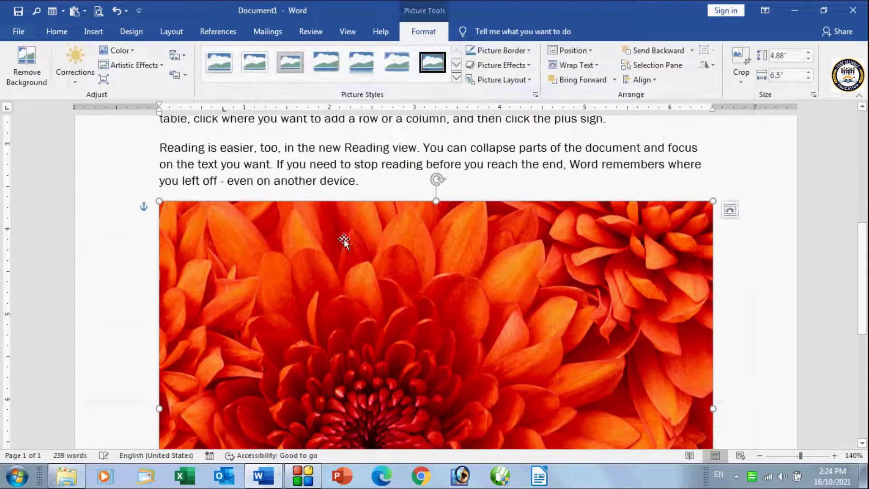
# - Move the new flower picture up behind the text, with its upper edge in the "To make your document" paragraph
pyautogui.moveTo(344, 239); pyautogui.dragTo(350, 128)
pyautogui.moveTo(420, 241); pyautogui.dragTo(410, 179)
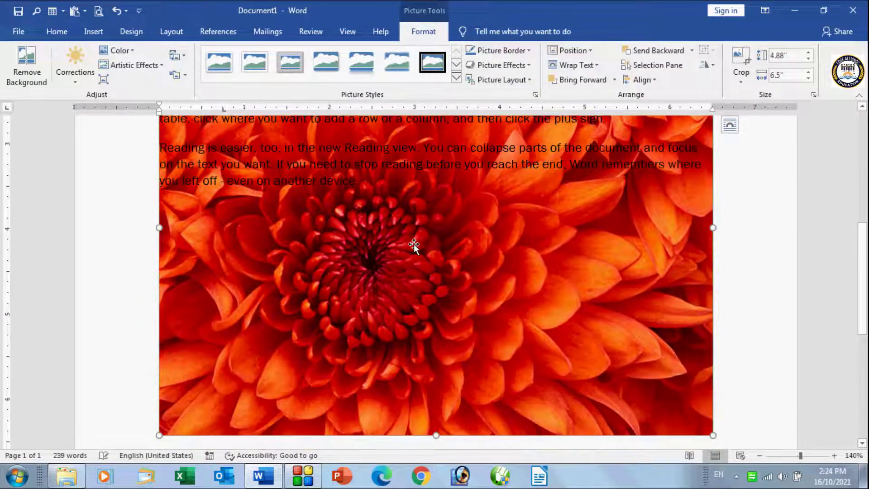
pyautogui.scroll(3, 414, 245)
pyautogui.moveTo(427, 340); pyautogui.dragTo(420, 297)
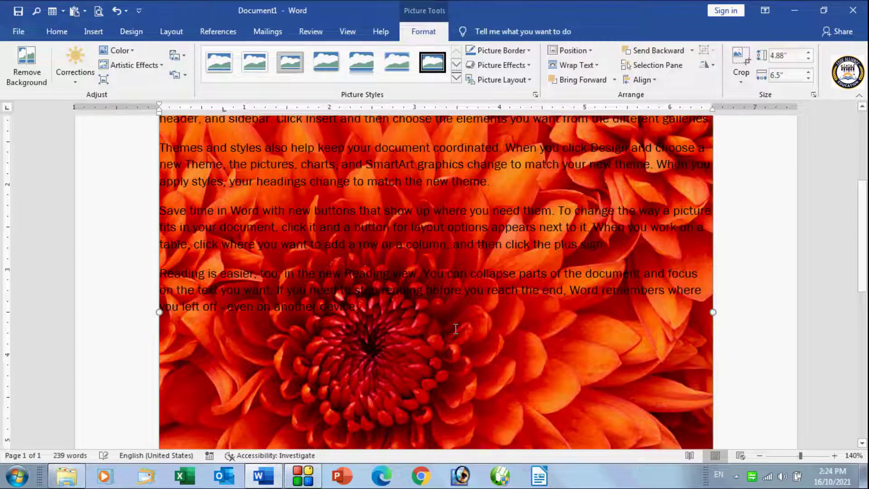
pyautogui.scroll(4, 456, 329)
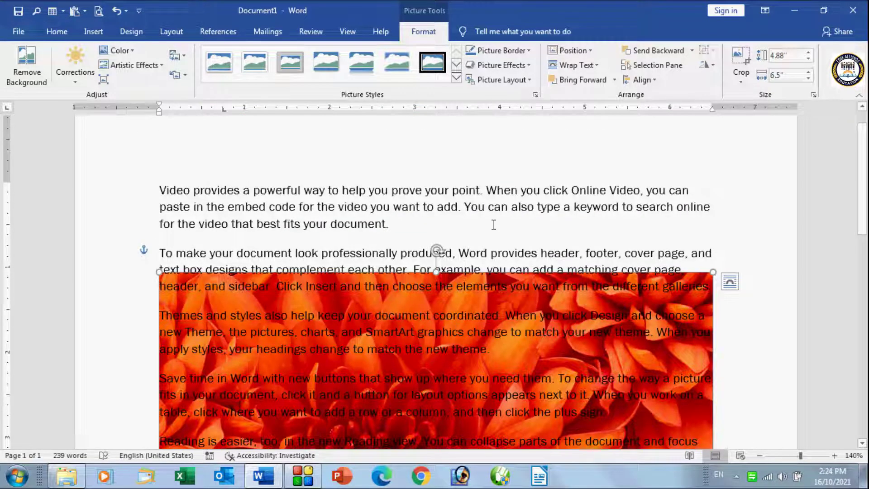
# - Check which text wrapping and positioning options are applied to the new flower picture
pyautogui.click(596, 65)
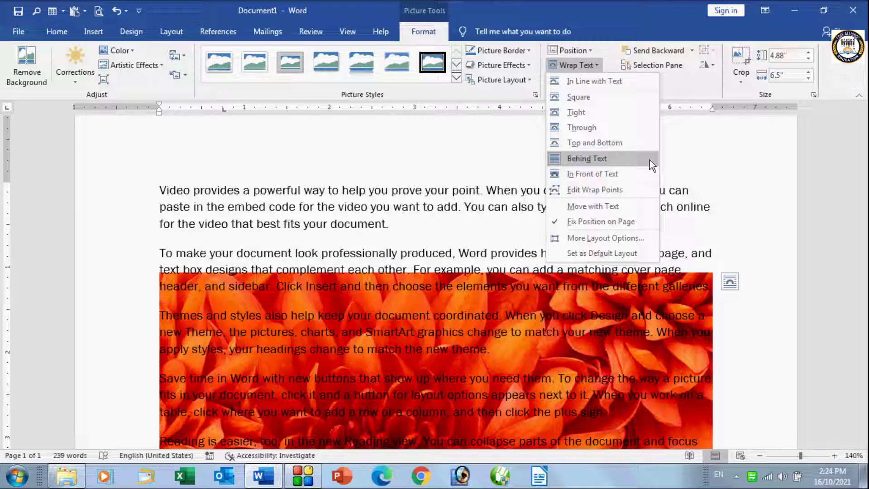
pyautogui.click(707, 157)
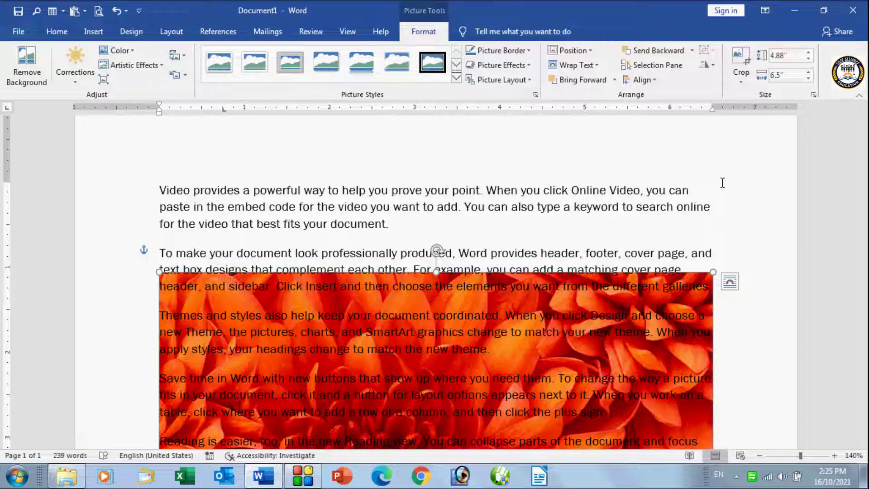
# - Clear the whole document and insert Chrysanthemum.jpg, Desert.jpg and Hydrangeas.jpg together from the Sample Pictures folder
pyautogui.hotkey('ctrl', 'a')
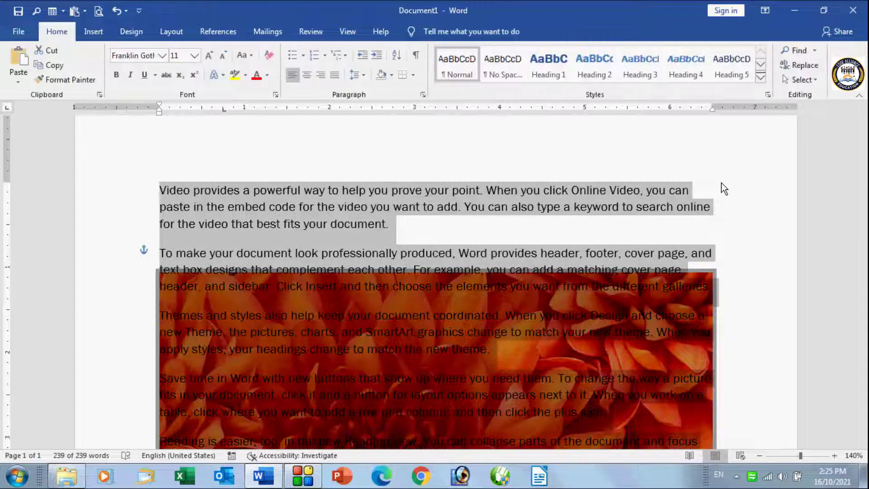
pyautogui.press('Delete')
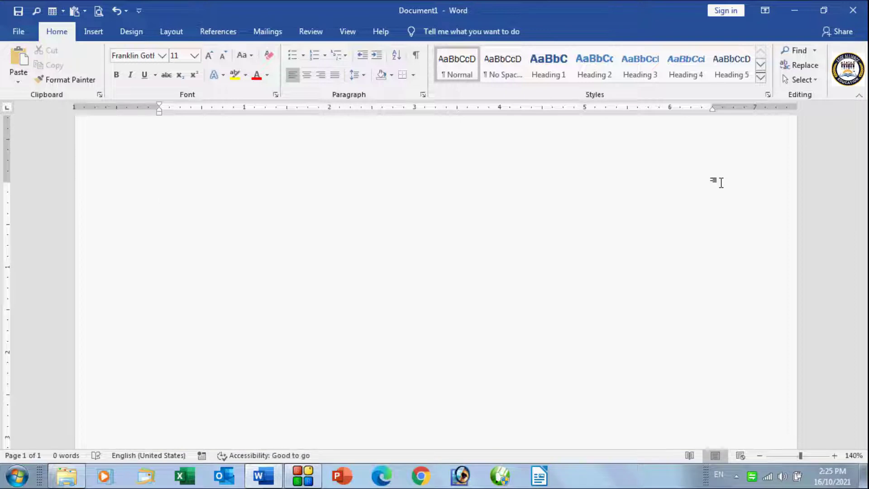
pyautogui.click(94, 31)
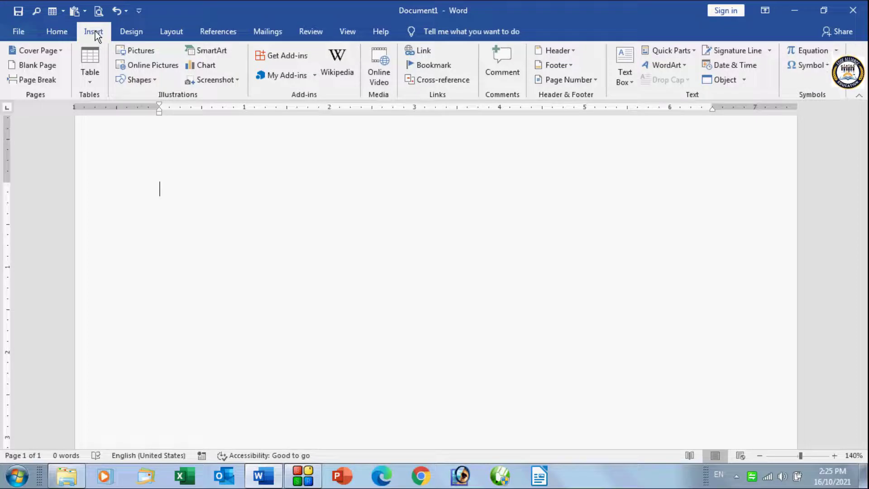
pyautogui.click(148, 51)
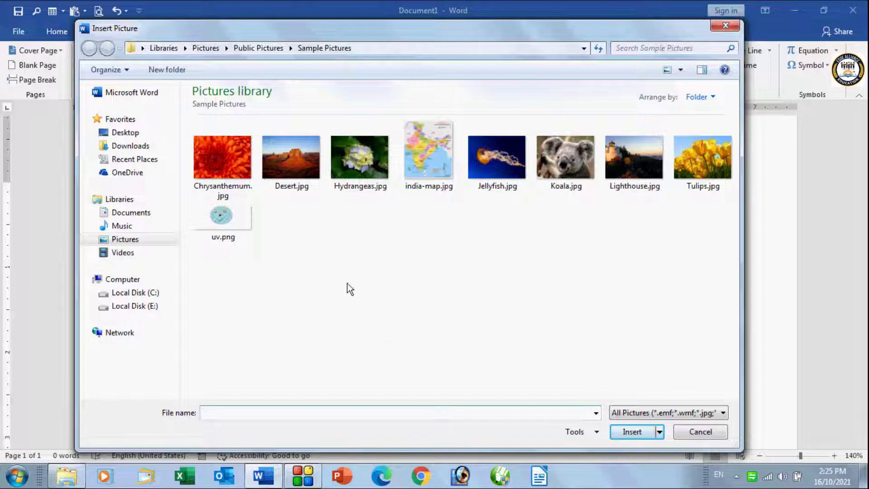
pyautogui.click(220, 173)
pyautogui.keyDown('ctrl'); pyautogui.click(305, 179); pyautogui.keyUp('ctrl')
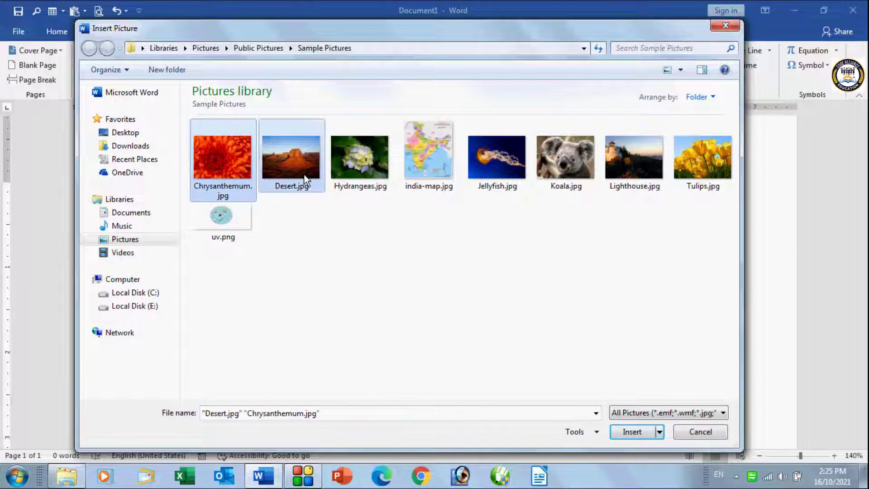
pyautogui.keyDown('ctrl'); pyautogui.click(374, 180); pyautogui.keyUp('ctrl')
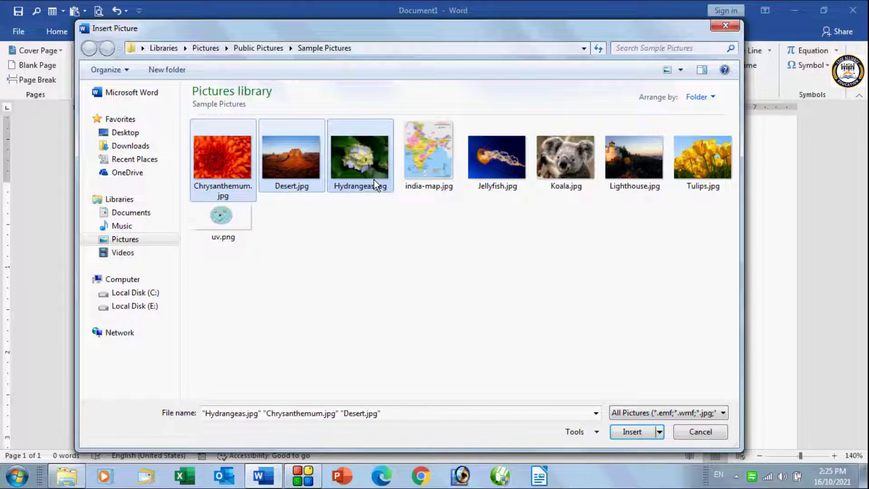
pyautogui.click(625, 433)
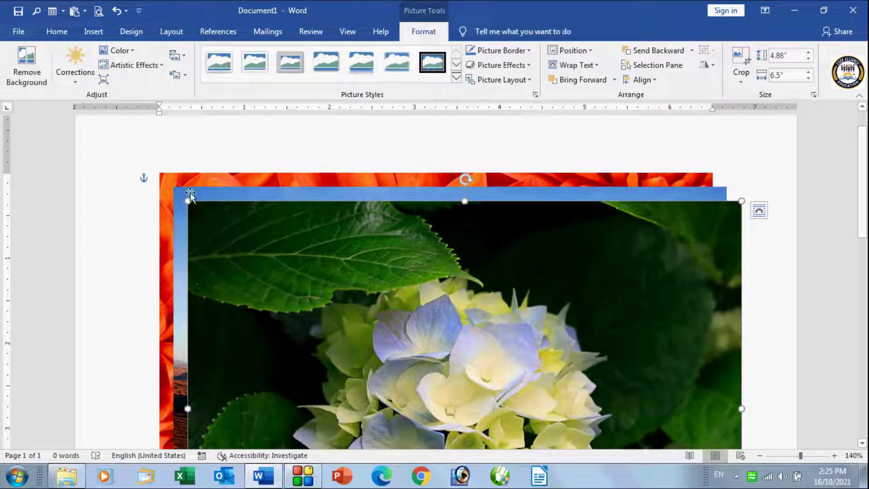
# - Shrink the three pictures from their upper-left corners so they overlap in steps, hydrangea about 2.88" by 3.84" and chrysanthemum about 3.49" by 4.66"
pyautogui.moveTo(190, 193); pyautogui.dragTo(438, 370)
pyautogui.scroll(5, 223, 236)
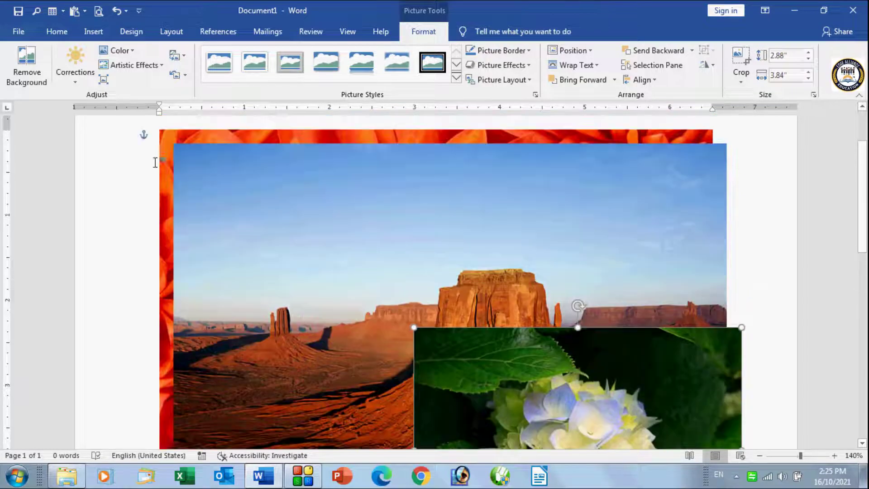
pyautogui.click(174, 144)
pyautogui.moveTo(174, 144); pyautogui.dragTo(389, 284)
pyautogui.click(184, 214)
pyautogui.scroll(2, 124, 191)
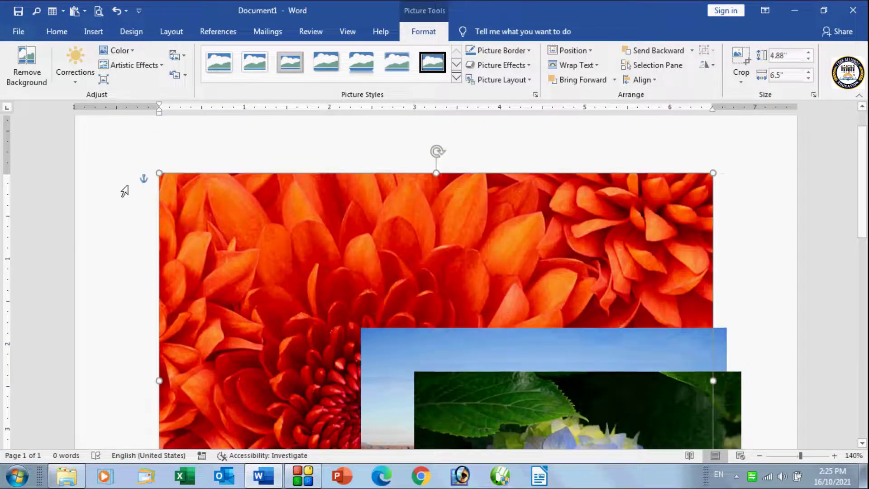
pyautogui.moveTo(159, 173); pyautogui.dragTo(316, 292)
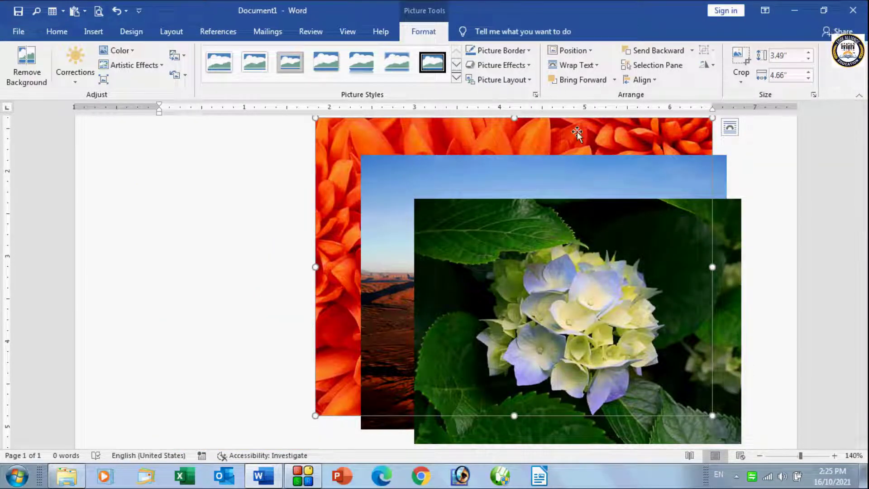
# - Bring the chrysanthemum picture forward two levels, one at a time, past the desert and hydrangea pictures
pyautogui.click(630, 298)
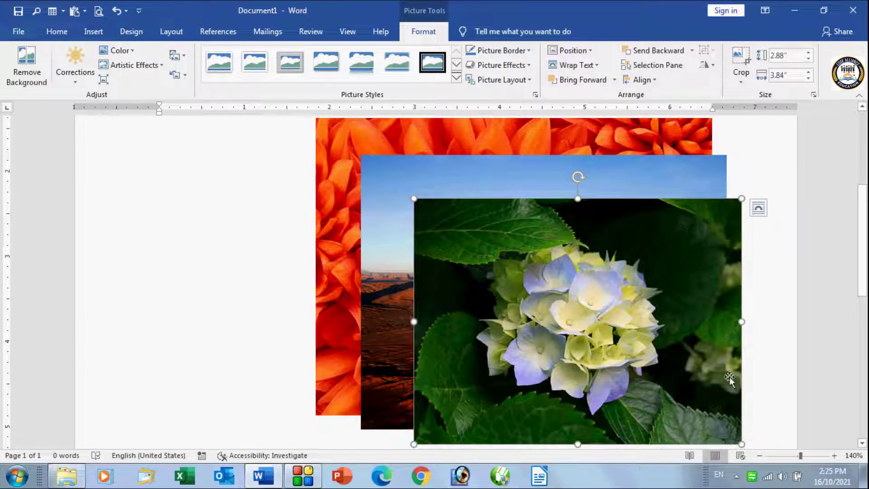
pyautogui.scroll(-5, 774, 303)
pyautogui.scroll(10, 775, 302)
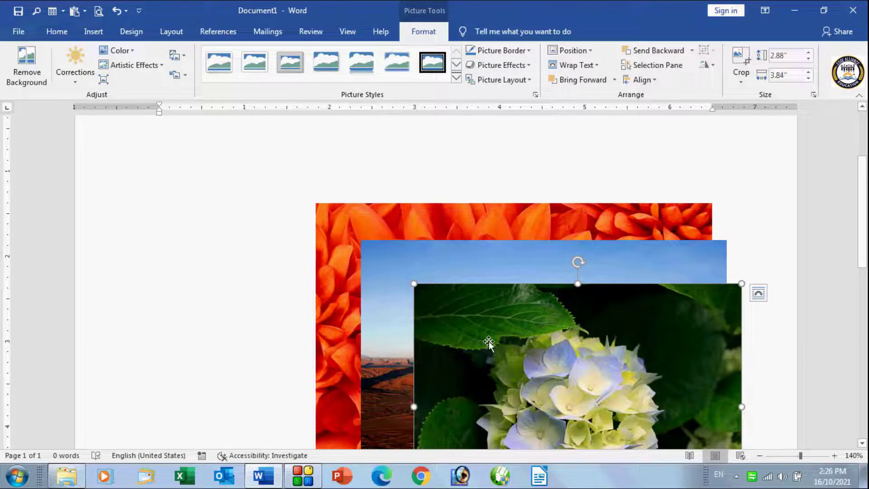
pyautogui.click(371, 219)
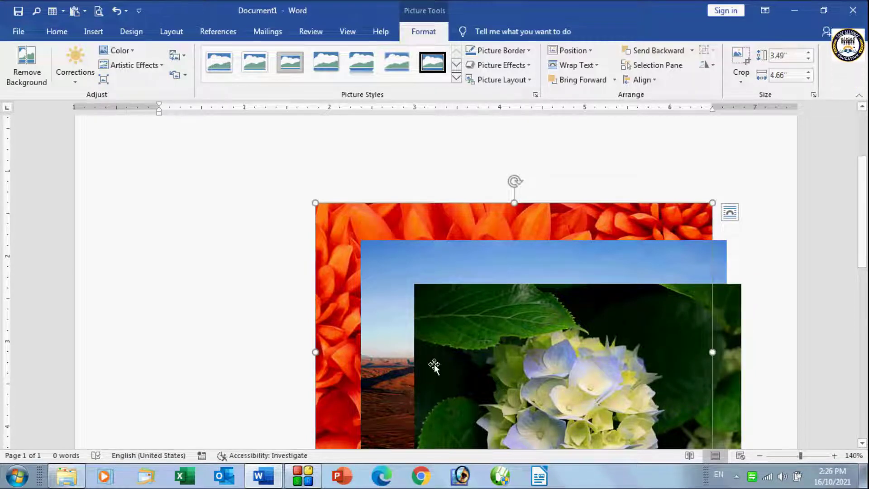
pyautogui.scroll(-4, 434, 366)
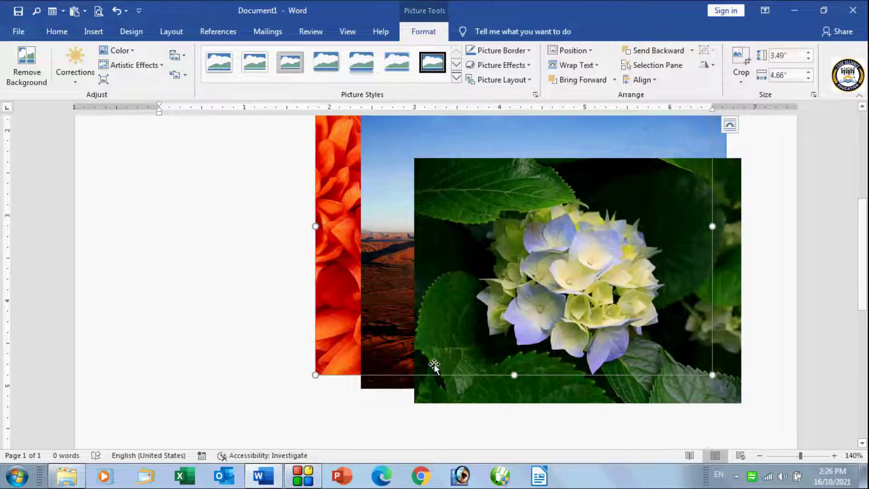
pyautogui.scroll(3, 434, 365)
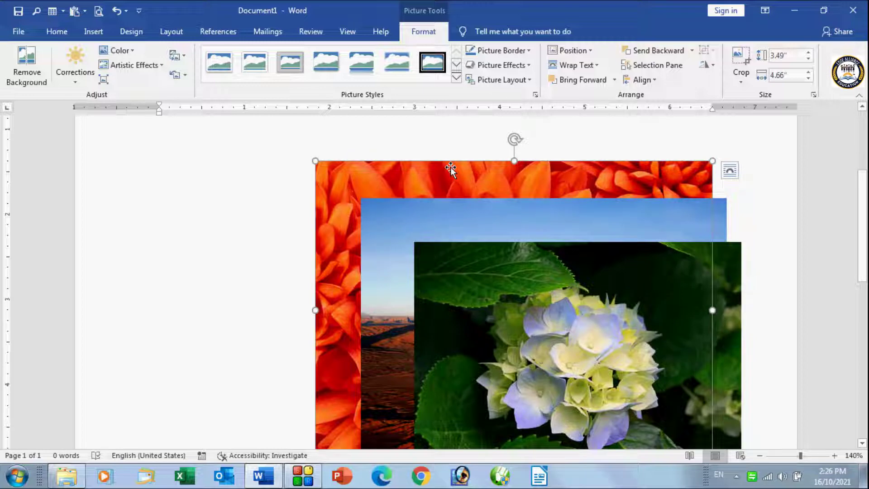
pyautogui.click(614, 81)
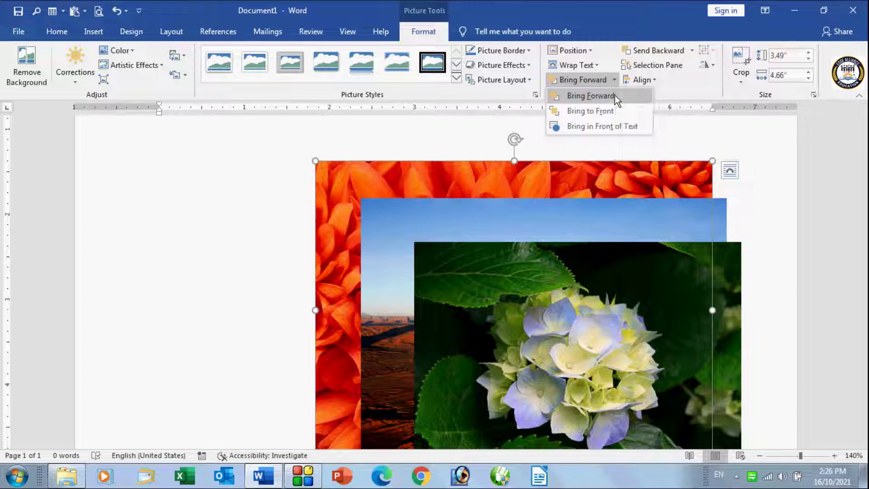
pyautogui.click(614, 95)
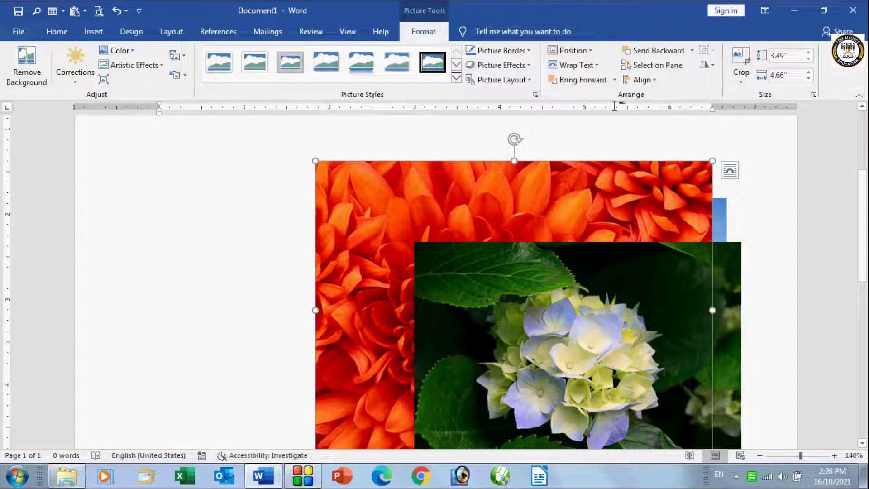
pyautogui.click(616, 79)
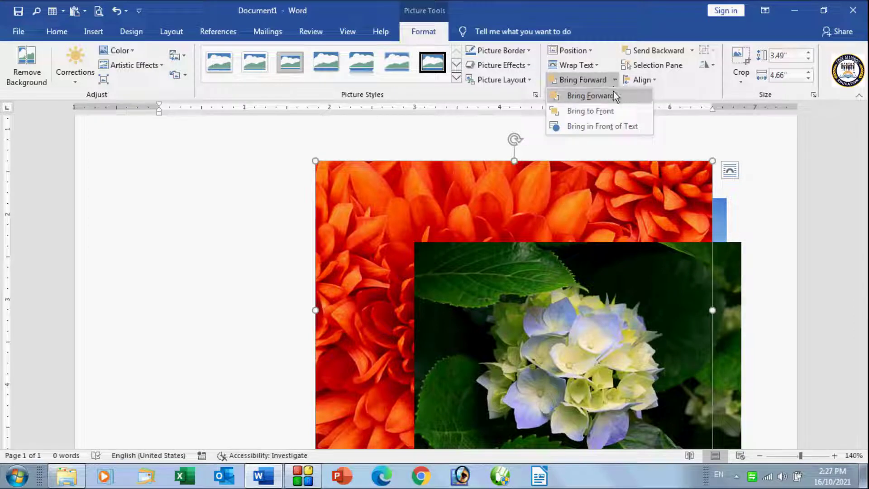
pyautogui.click(614, 92)
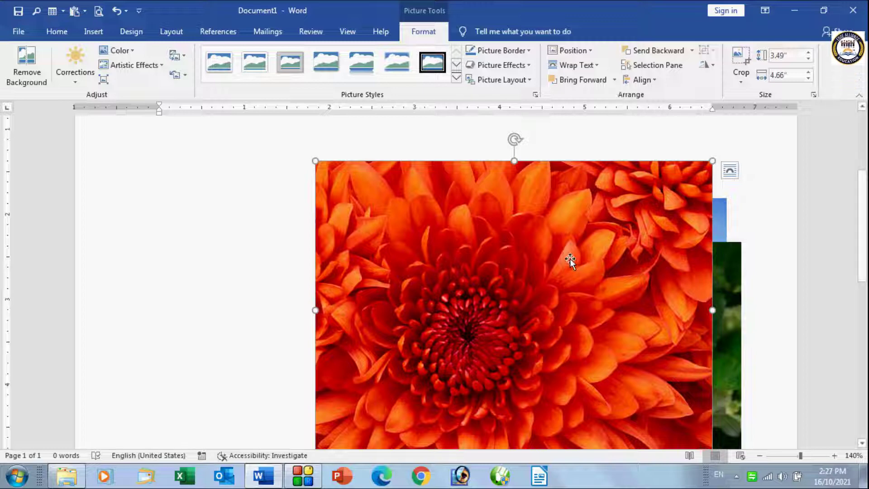
# - Send the chrysanthemum picture backward two levels, one at a time, behind the hydrangea and desert pictures
pyautogui.click(692, 49)
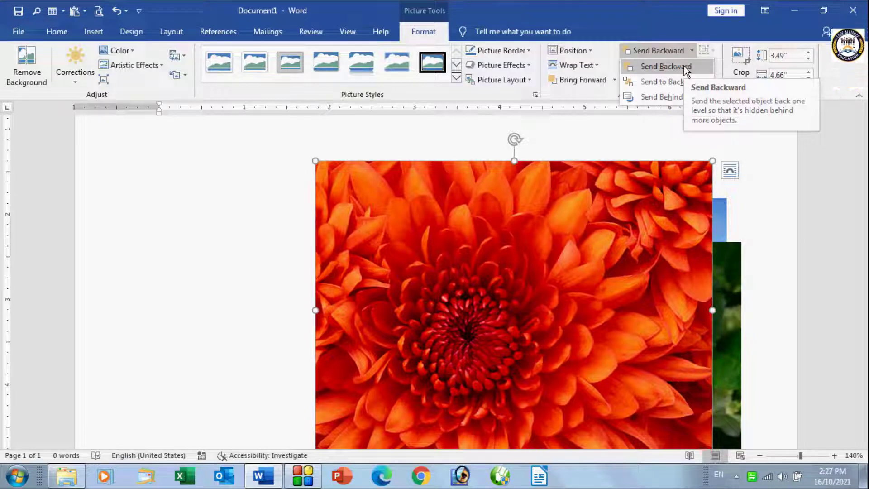
pyautogui.click(684, 66)
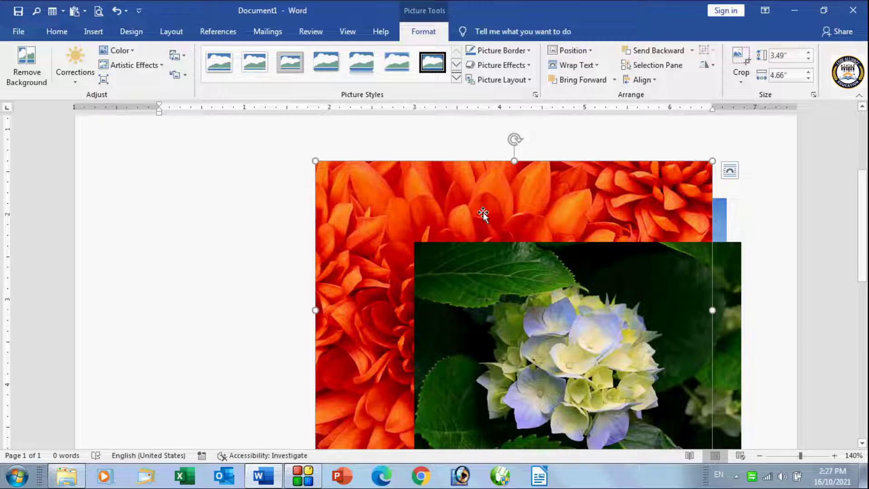
pyautogui.click(692, 50)
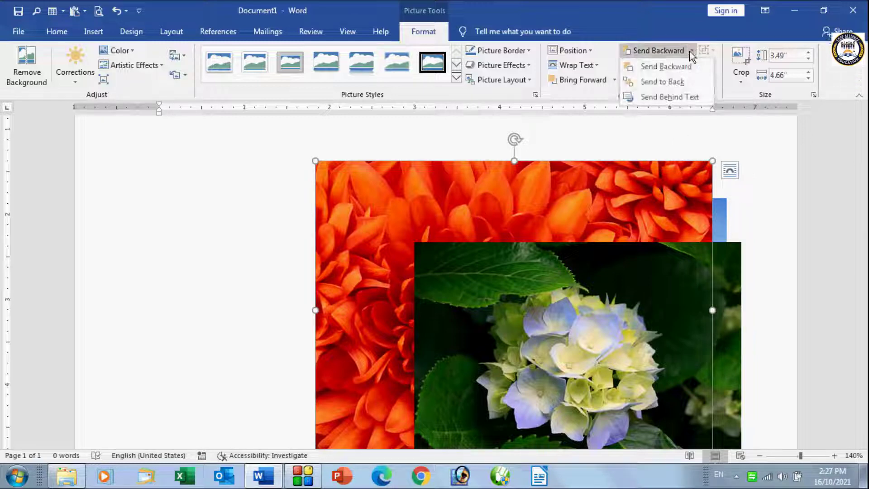
pyautogui.click(685, 67)
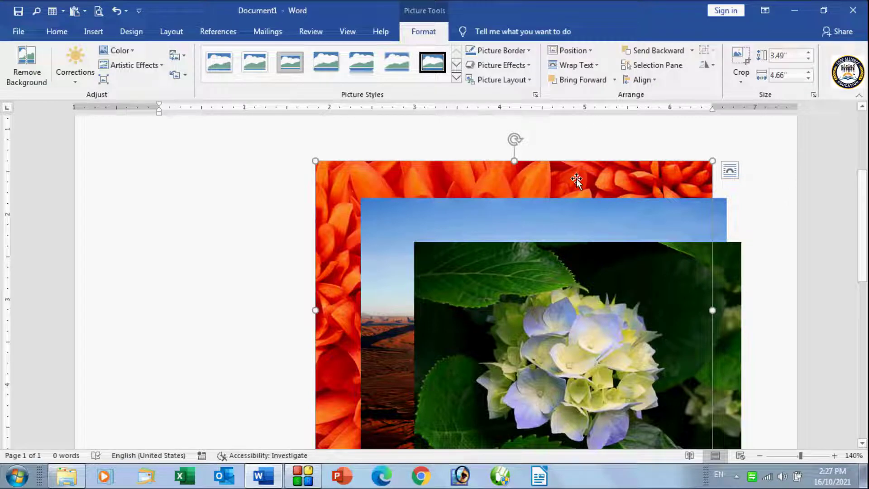
# - Bring the chrysanthemum picture to the front of the stack in one go and send it straight to the back again
pyautogui.click(614, 80)
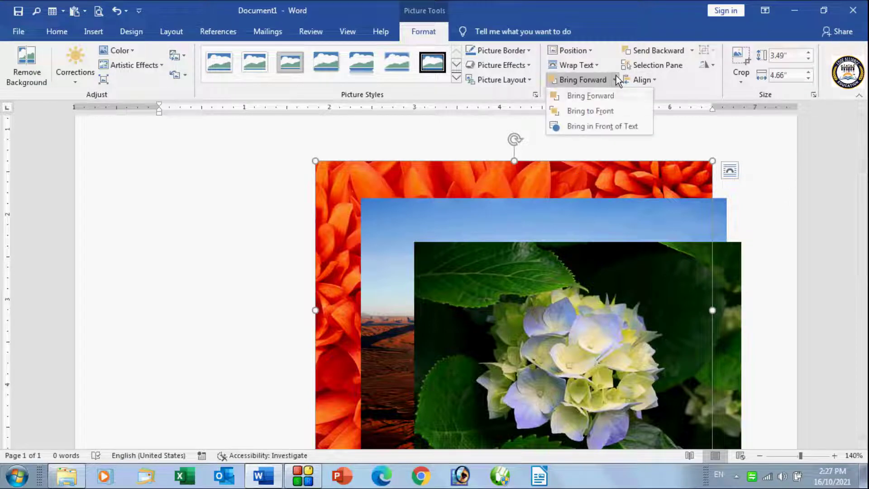
pyautogui.click(617, 112)
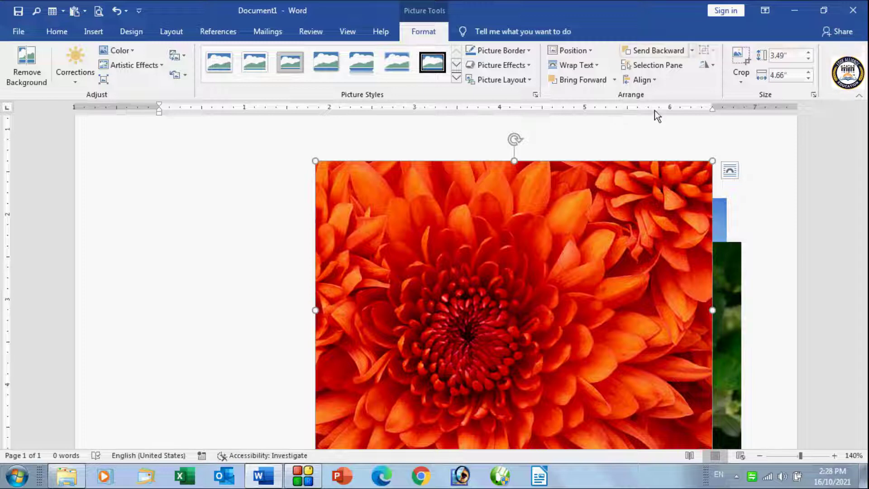
pyautogui.click(692, 50)
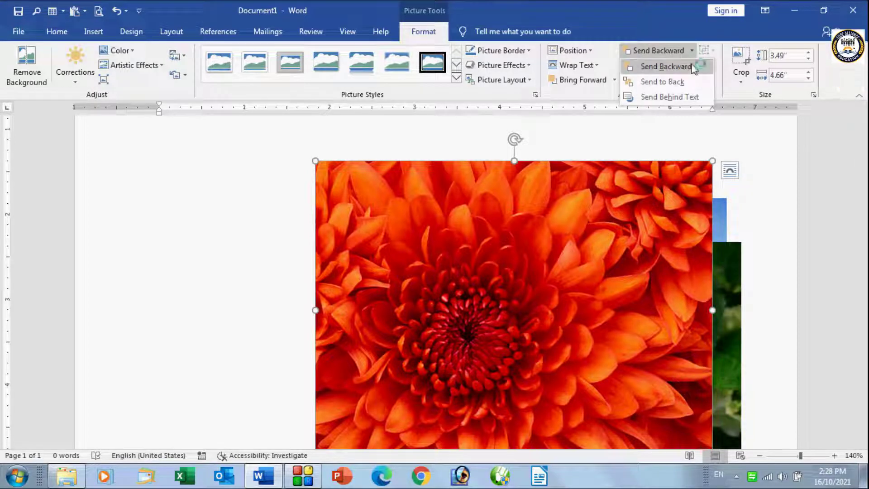
pyautogui.click(683, 82)
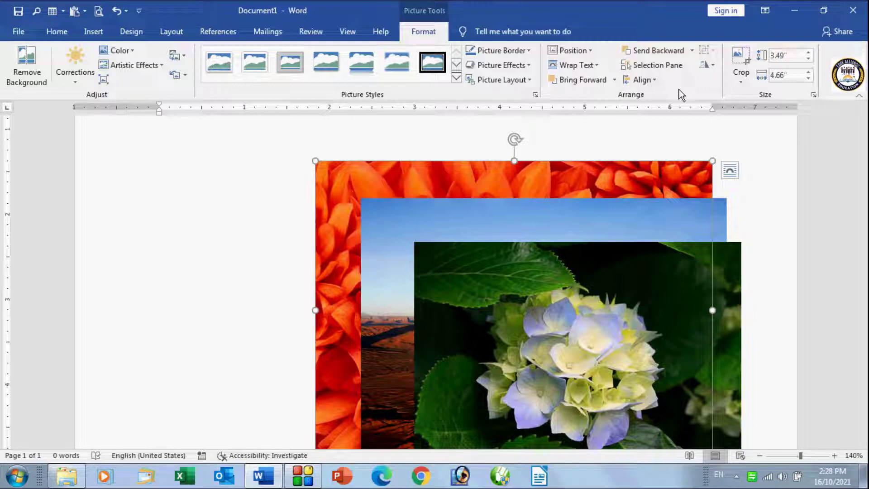
# - Review the available Bring Forward and Send Backward options, including Bring in Front of Text and Send Behind Text
pyautogui.click(617, 81)
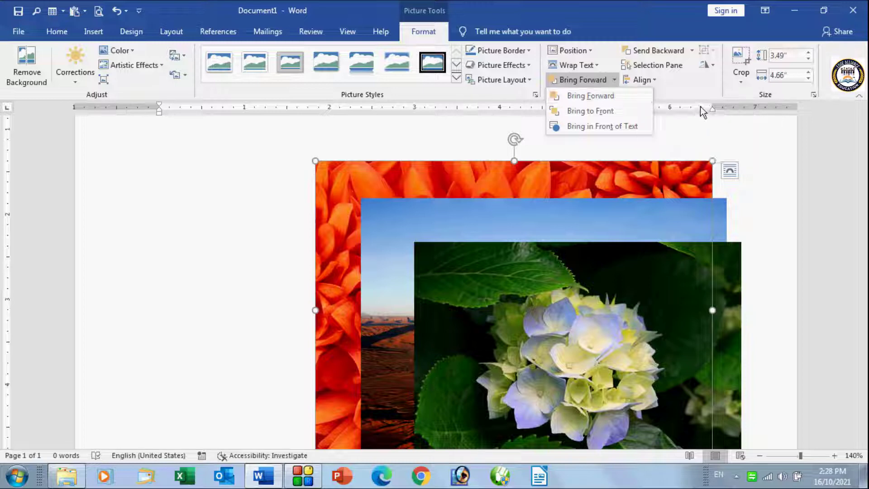
pyautogui.click(692, 51)
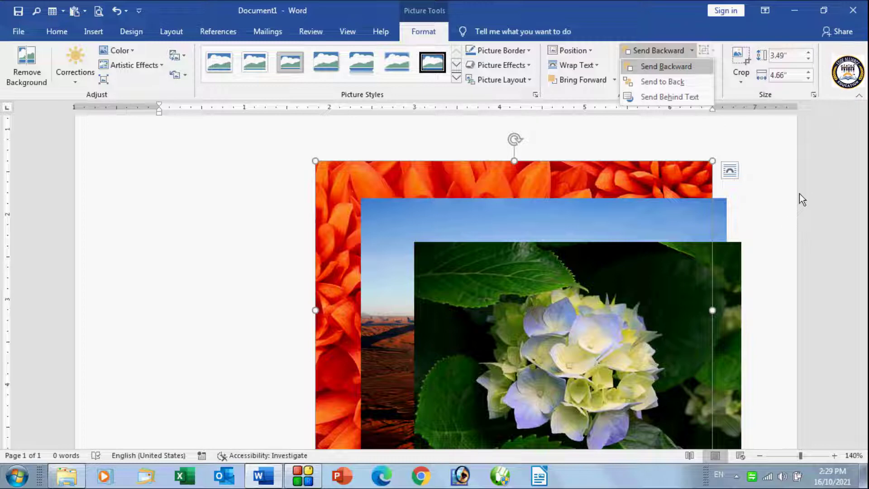
pyautogui.click(766, 217)
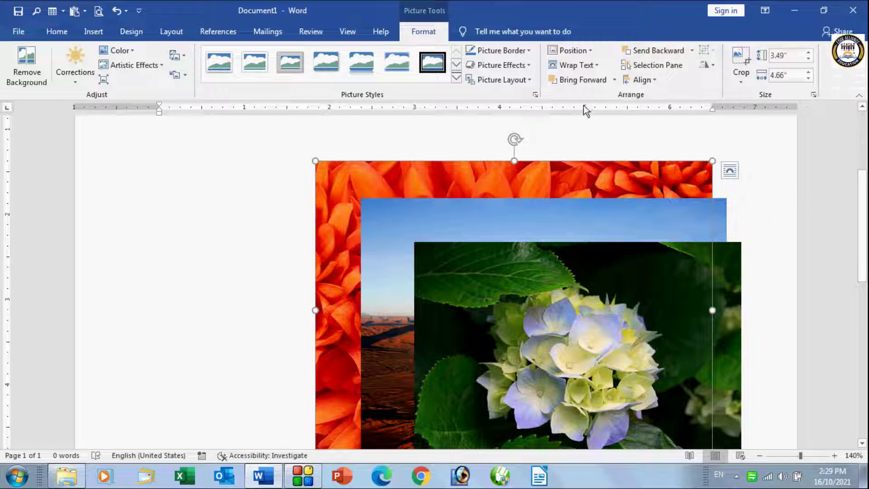
pyautogui.click(616, 85)
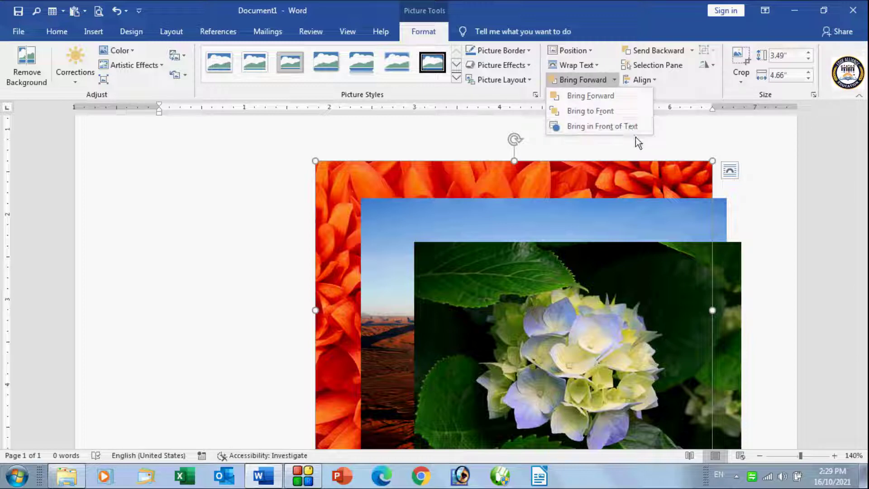
pyautogui.click(684, 130)
# - Delete the hydrangea and desert pictures, keeping only the chrysanthemum picture
pyautogui.click(646, 283)
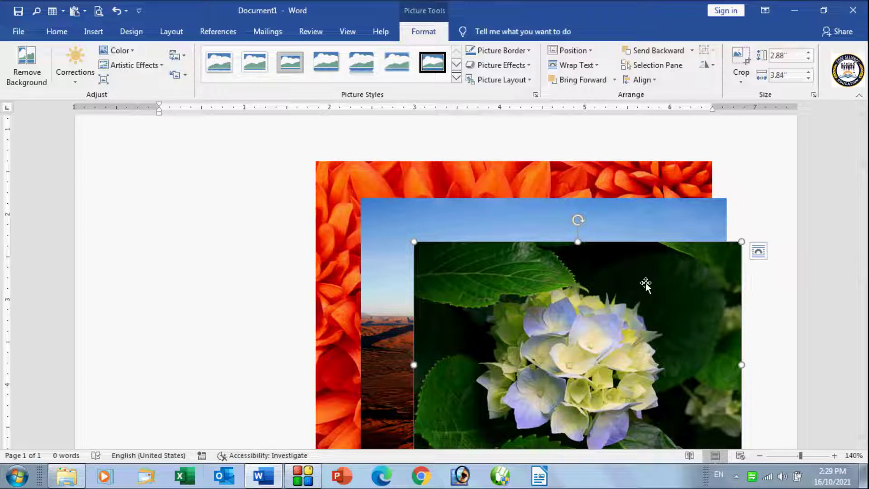
pyautogui.press('Delete')
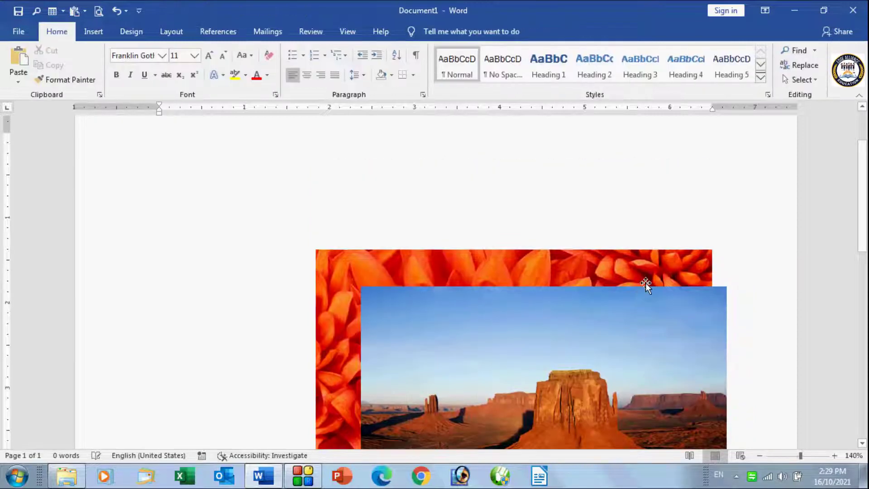
pyautogui.click(681, 369)
pyautogui.press('Delete')
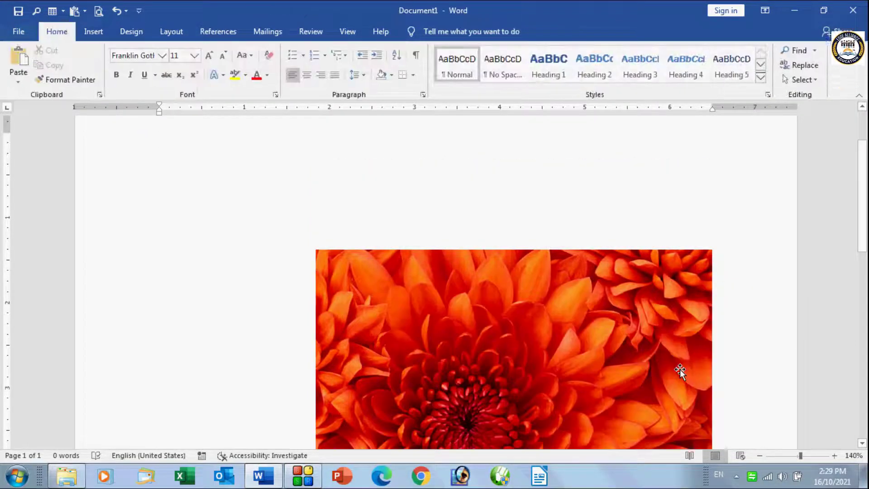
# - Fill the document with sample paragraphs using =rand() and move the chrysanthemum picture up behind those paragraphs
pyautogui.write('=ran')
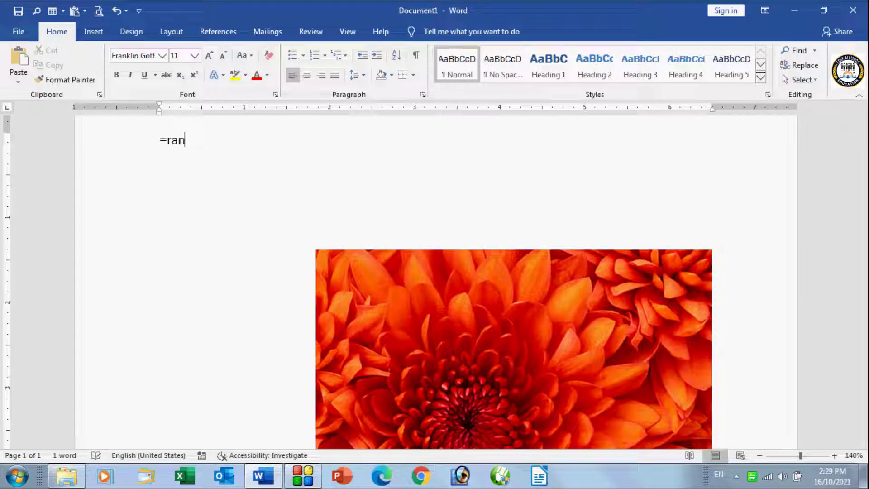
pyautogui.write('d()')
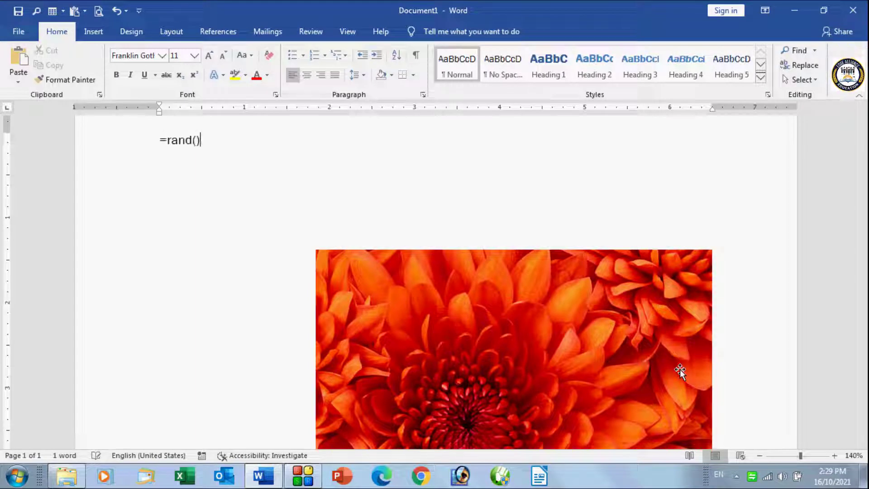
pyautogui.press('Return')
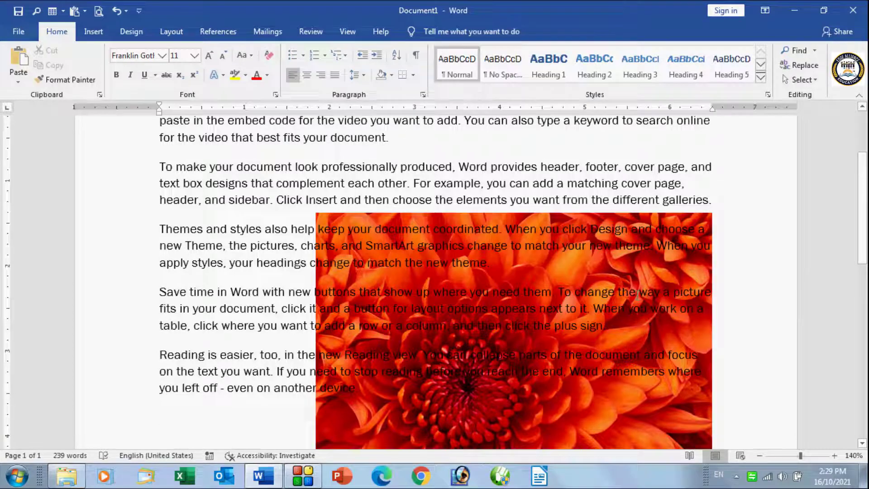
pyautogui.click(568, 292)
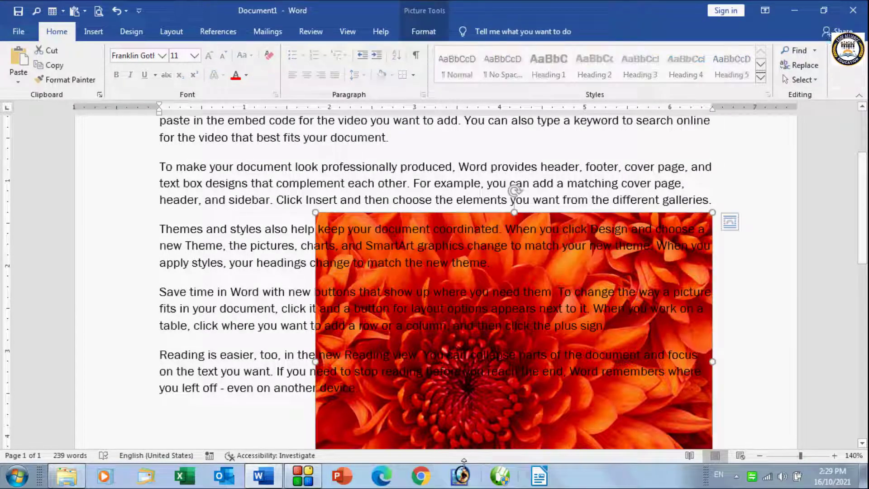
pyautogui.moveTo(388, 412); pyautogui.dragTo(358, 357)
# - Bring the chrysanthemum picture in front of the text and send it back behind the text
pyautogui.click(428, 32)
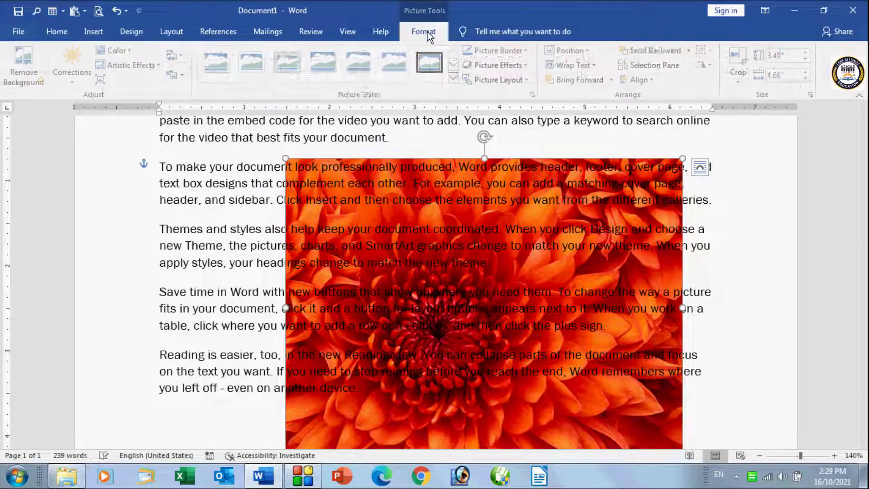
pyautogui.click(615, 81)
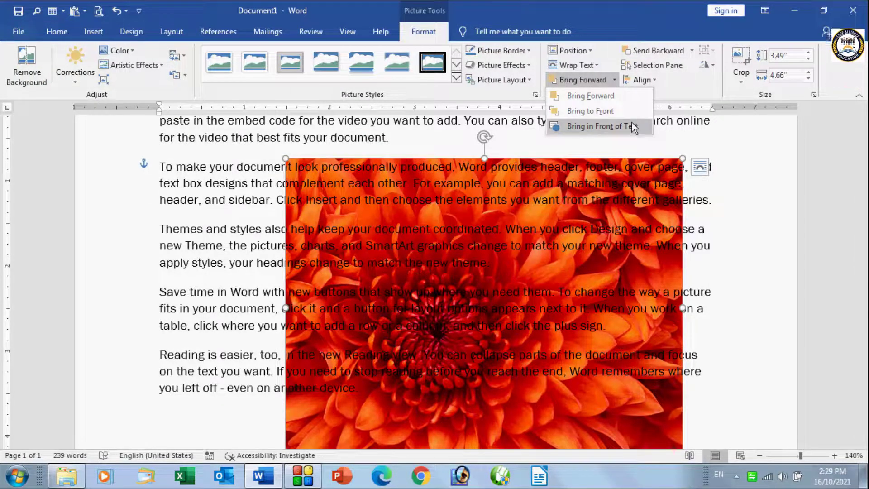
pyautogui.click(602, 126)
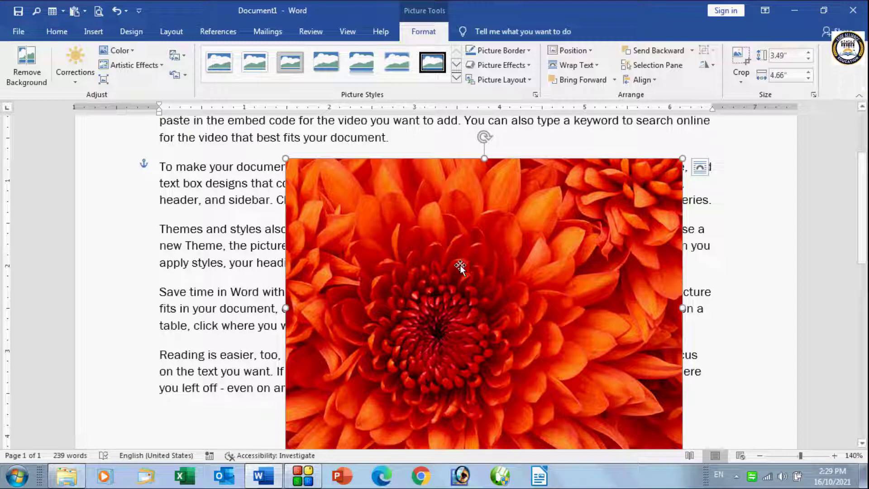
pyautogui.click(692, 53)
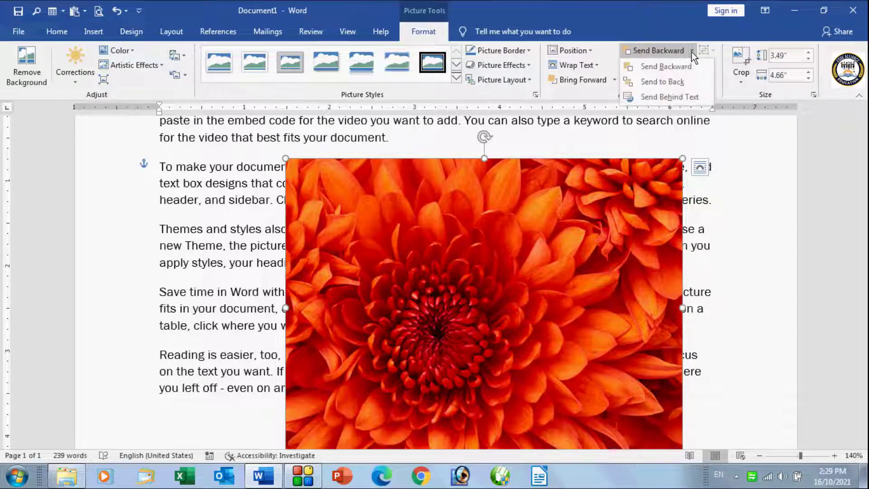
pyautogui.click(698, 101)
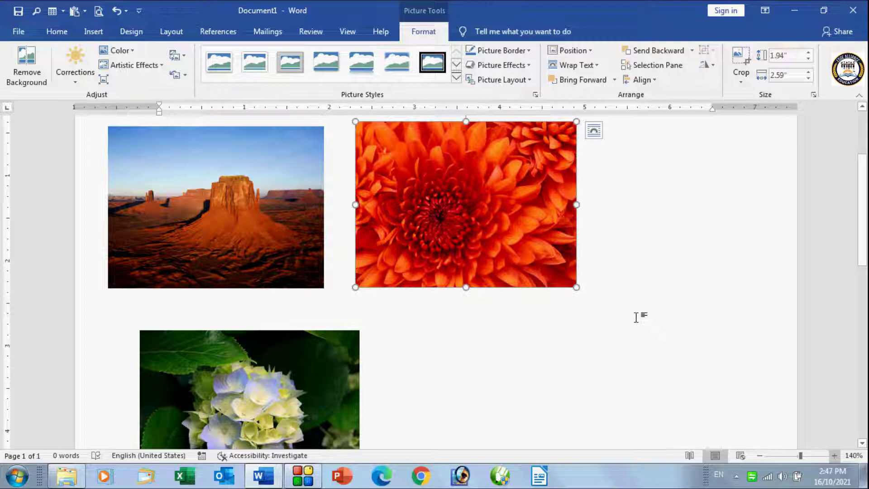
# - Open the Selection Pane and hide all the pictures and show them all again, twice
pyautogui.click(657, 66)
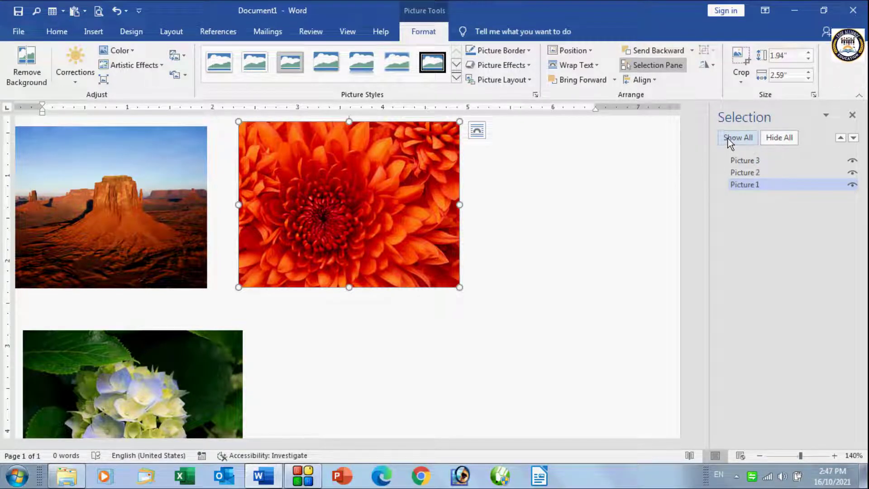
pyautogui.click(784, 138)
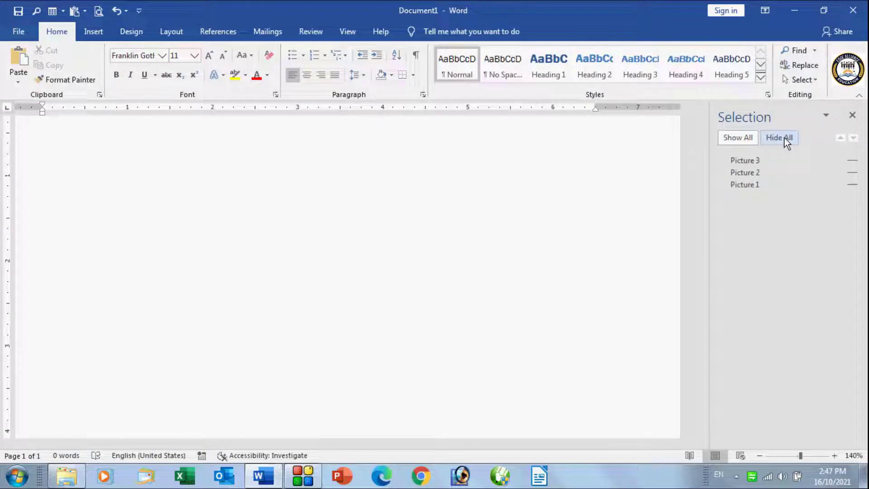
pyautogui.click(746, 137)
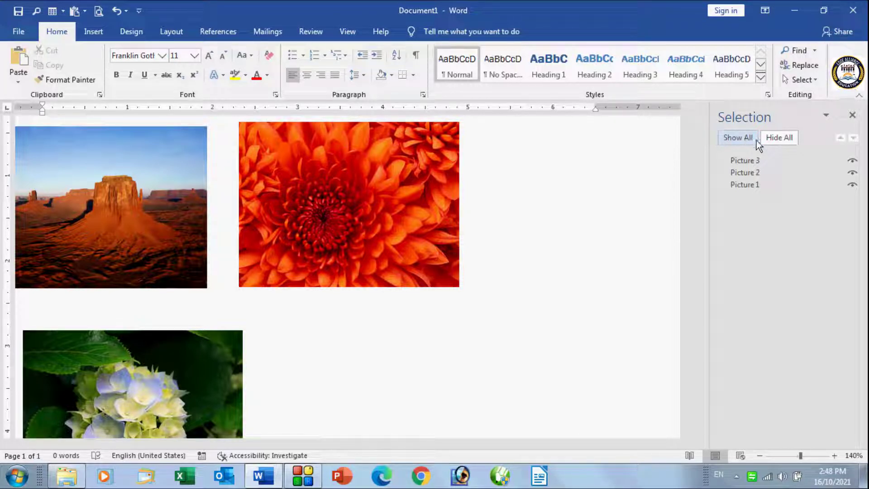
pyautogui.click(784, 137)
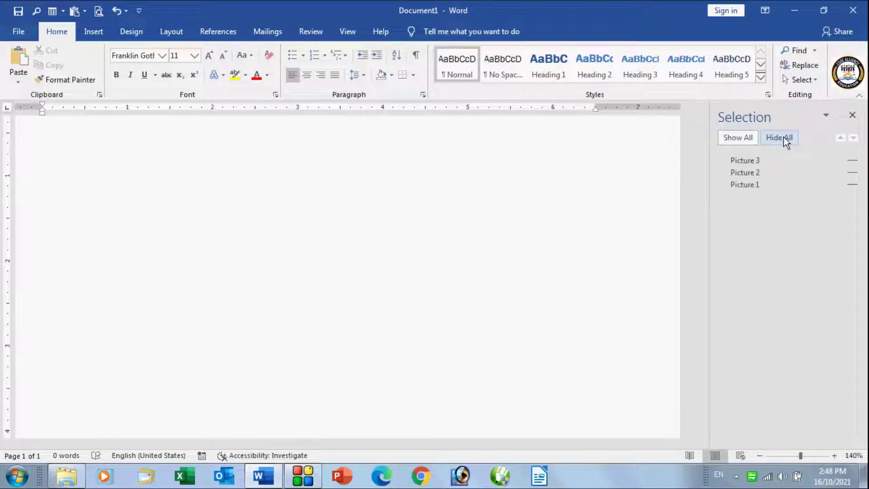
pyautogui.click(738, 140)
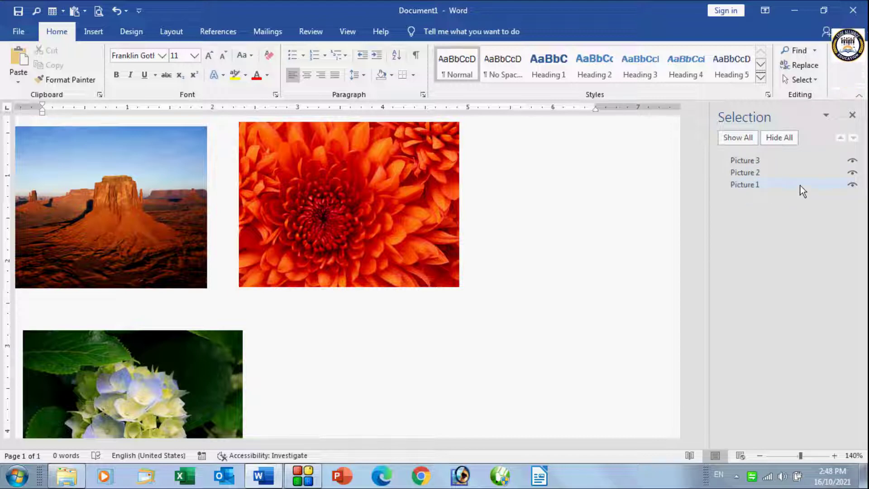
# - Toggle the visibility of Picture 1 and Picture 2 individually, hiding each one and showing it again
pyautogui.click(852, 185)
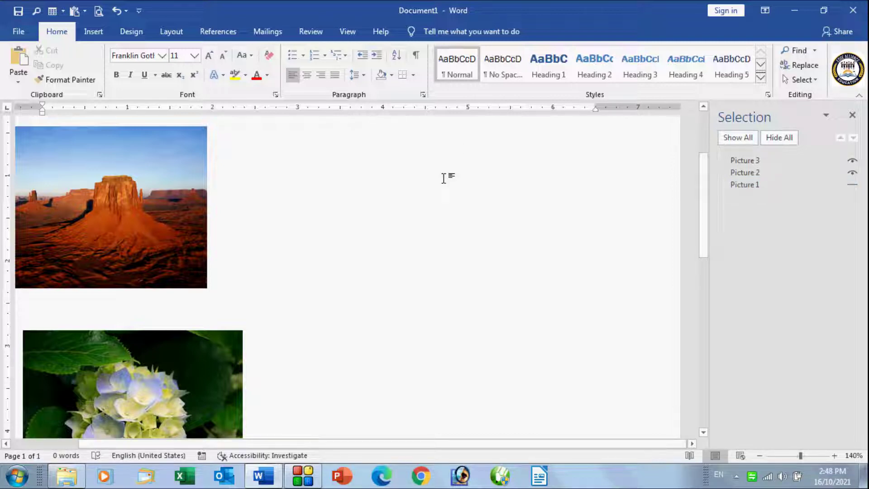
pyautogui.click(853, 185)
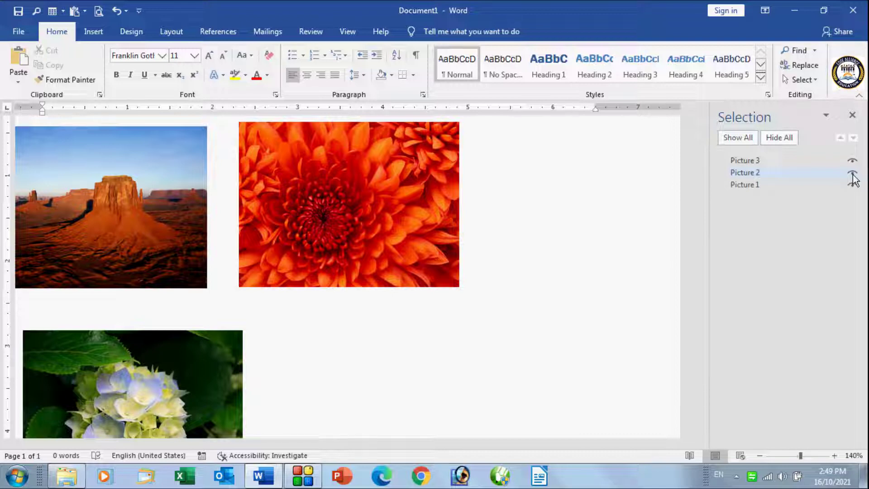
pyautogui.click(852, 175)
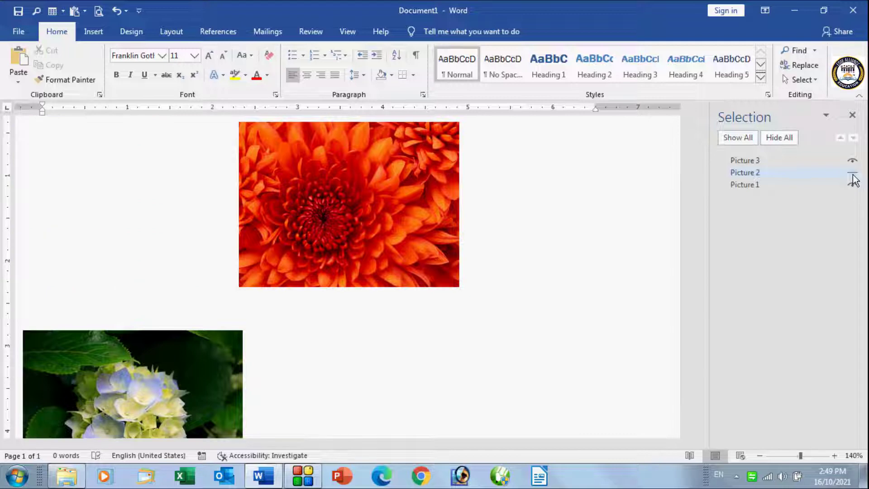
pyautogui.click(853, 174)
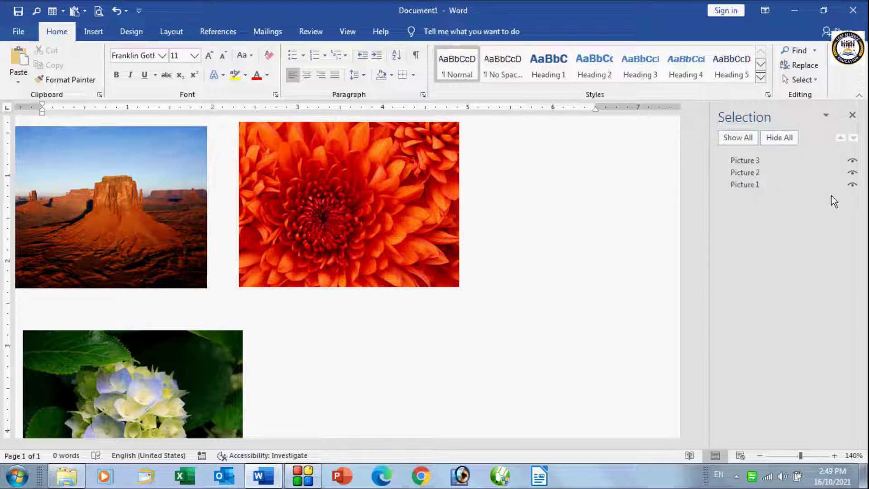
pyautogui.click(852, 186)
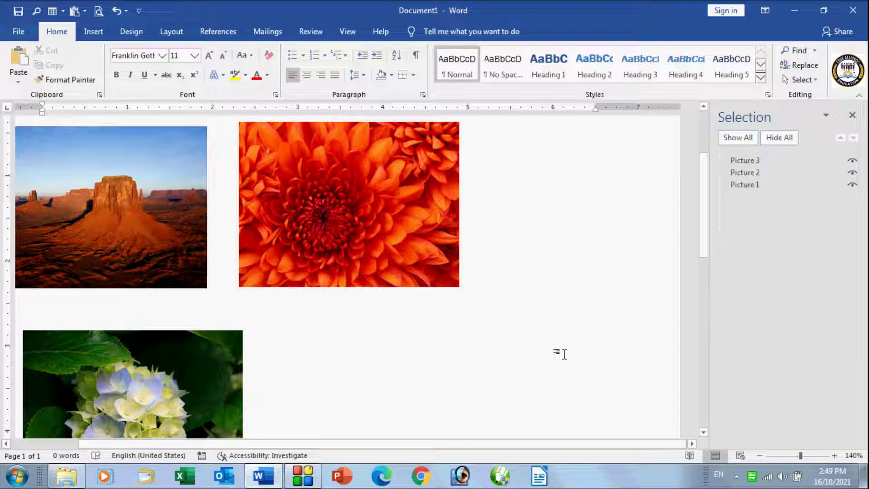
# - Move Picture 3 one level down in the Selection Pane's stacking order, below Picture 2, and close the pane
pyautogui.click(743, 166)
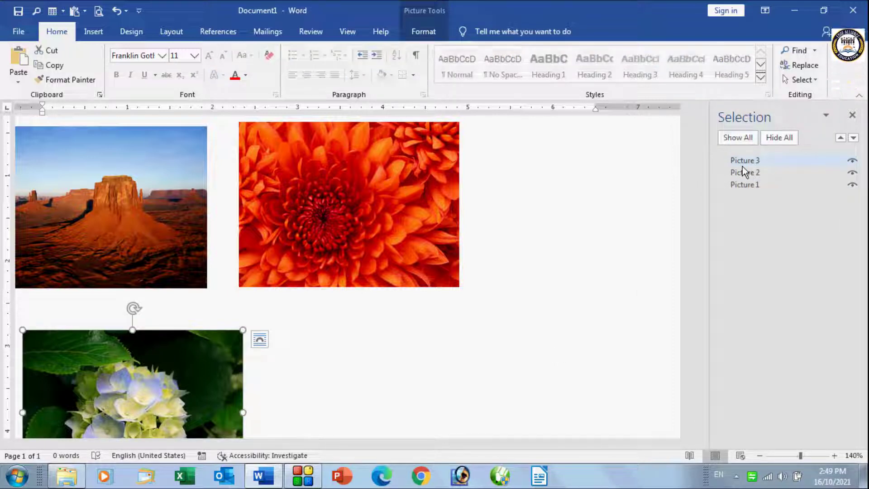
pyautogui.click(854, 137)
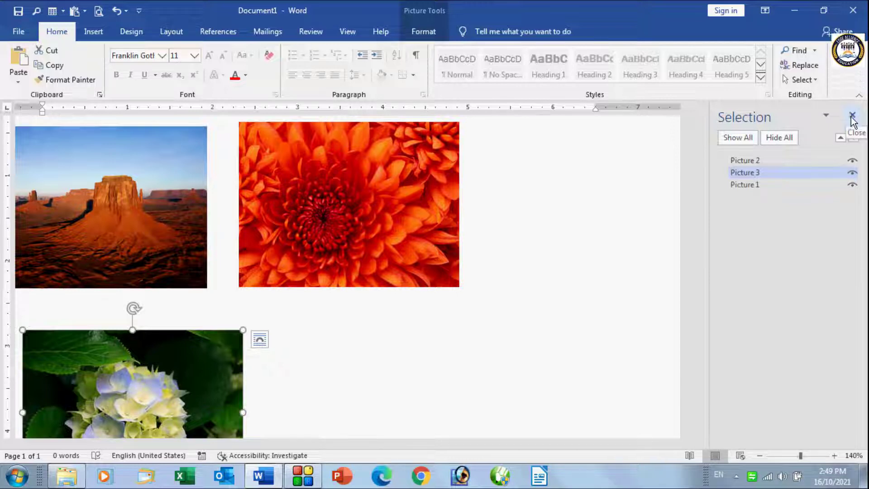
pyautogui.click(853, 119)
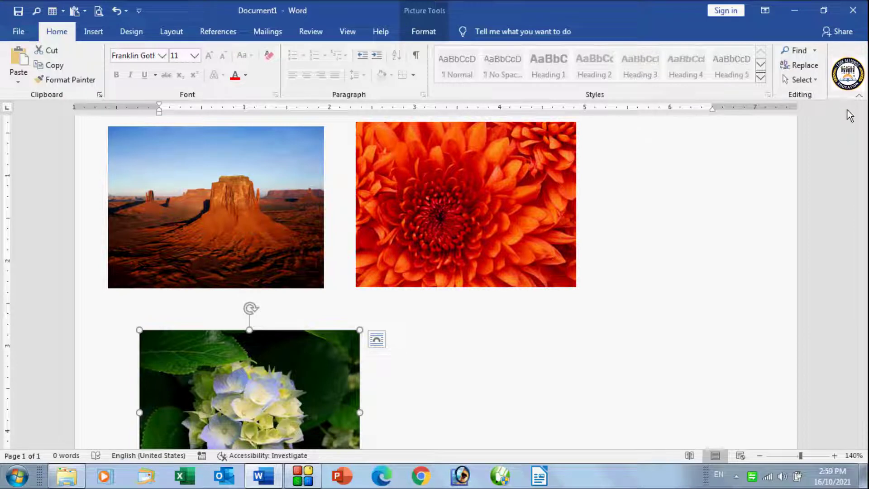
# - Enlarge the chrysanthemum picture from its lower-right corner and move the desert picture on top of it
pyautogui.click(427, 34)
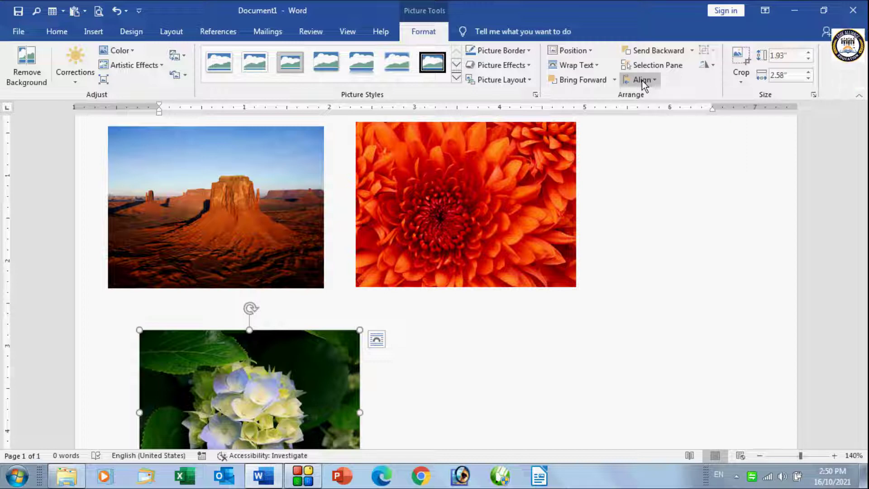
pyautogui.click(455, 215)
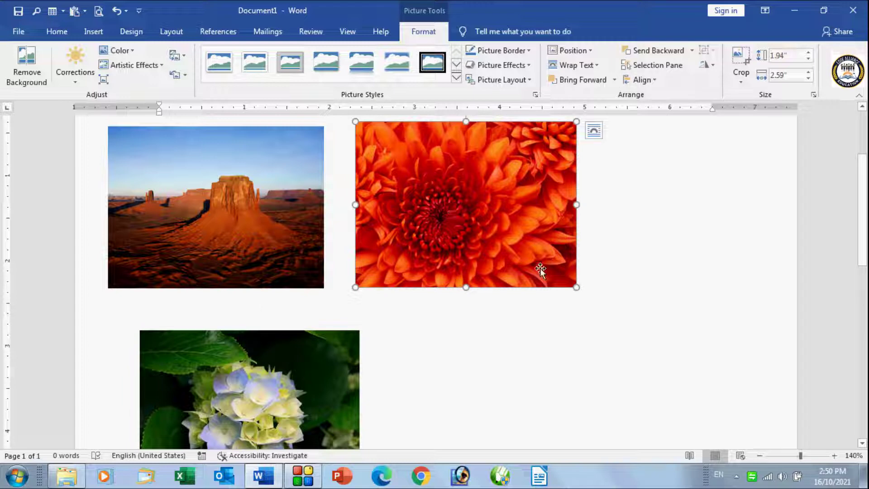
pyautogui.moveTo(577, 288); pyautogui.dragTo(656, 346)
pyautogui.moveTo(276, 242); pyautogui.dragTo(597, 315)
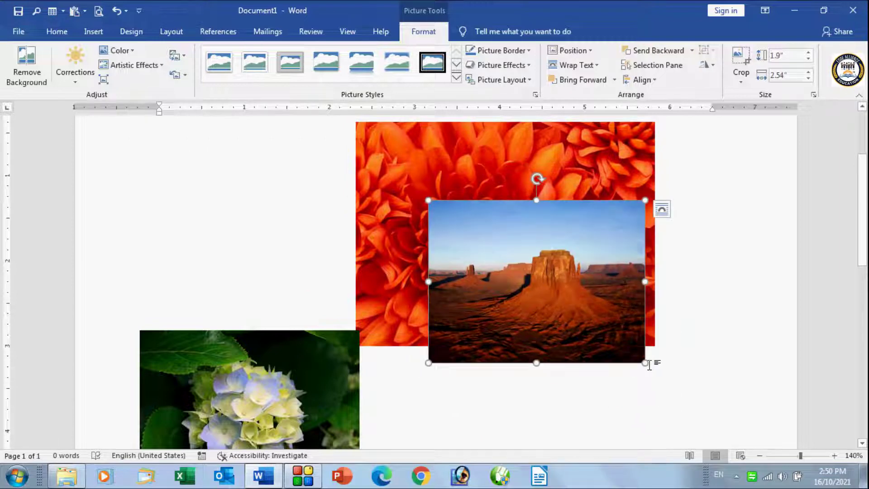
# - Shrink the desert picture to about 1.11" by 1.49" and place it near the chrysanthemum picture's lower-left corner
pyautogui.click(647, 369)
pyautogui.click(617, 364)
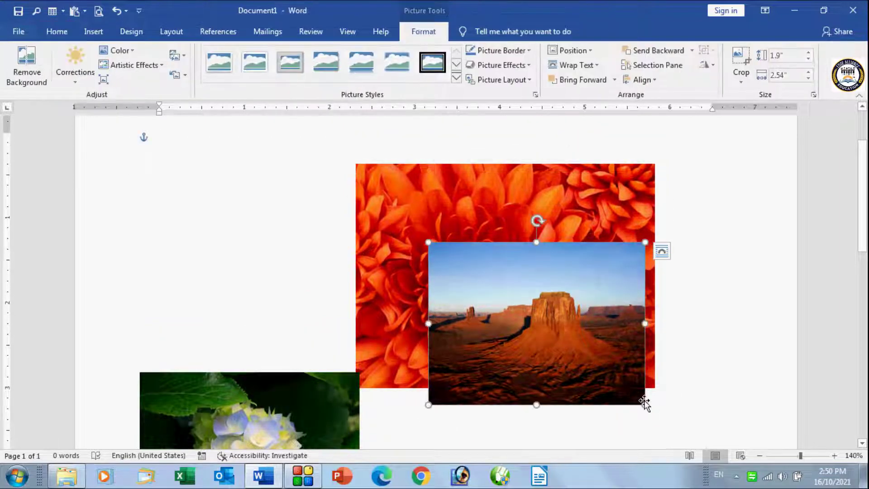
pyautogui.moveTo(644, 400); pyautogui.dragTo(529, 311)
pyautogui.moveTo(483, 271); pyautogui.dragTo(437, 350)
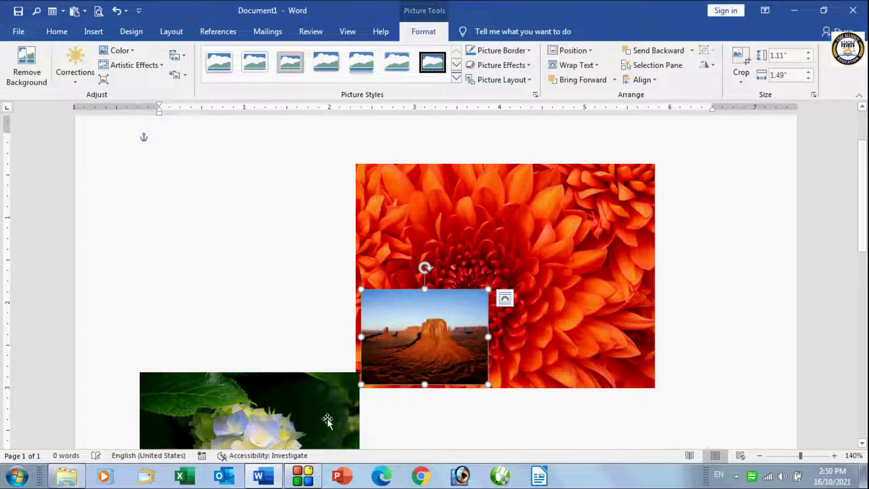
# - Delete the hydrangea picture
pyautogui.click(294, 435)
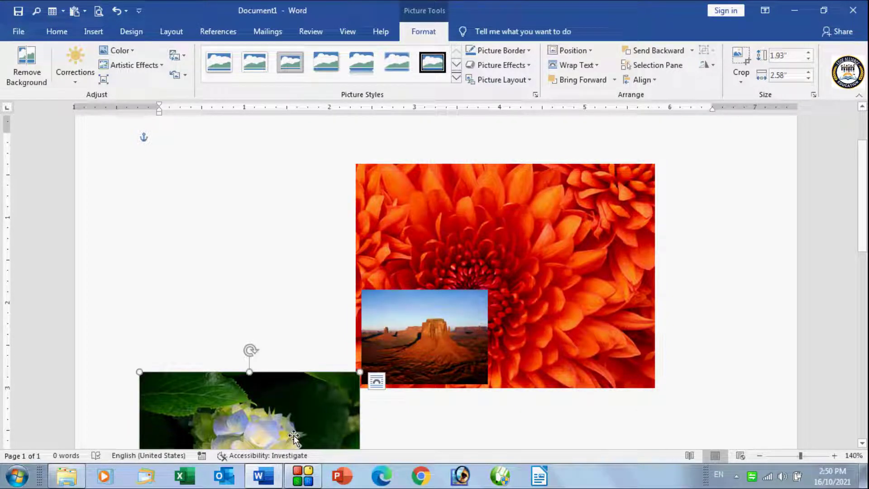
pyautogui.press('Delete')
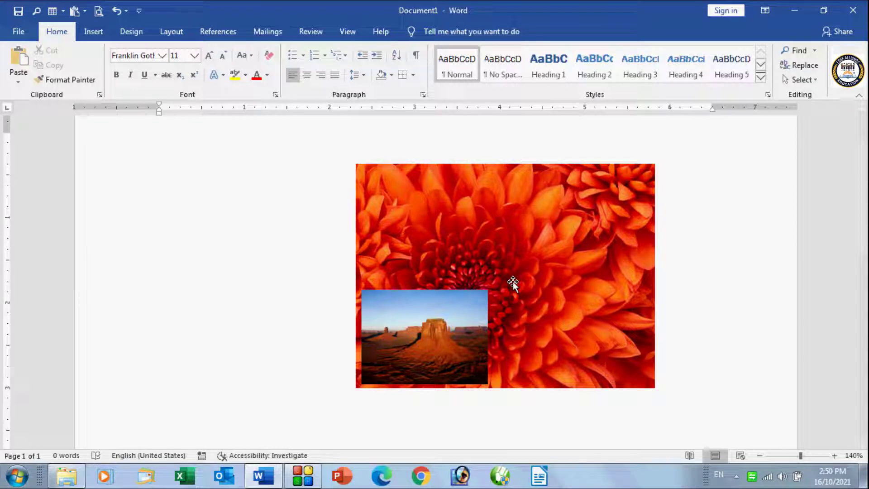
# - Select both the desert and chrysanthemum pictures and apply Align Left followed by Align Center to them
pyautogui.click(425, 329)
pyautogui.keyDown('shift'); pyautogui.click(499, 233); pyautogui.keyUp('shift')
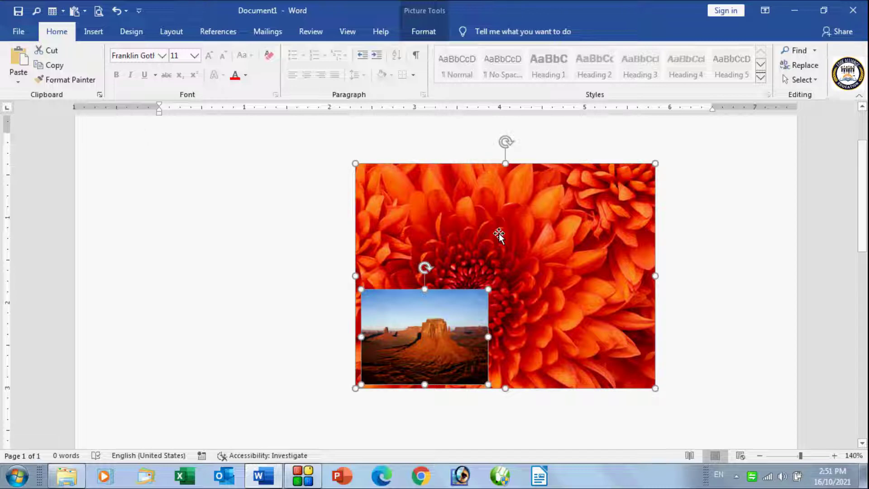
pyautogui.click(421, 32)
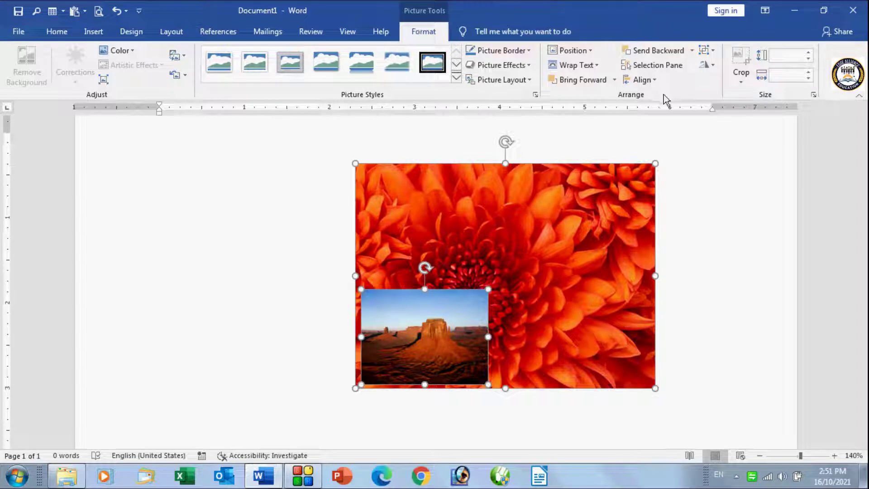
pyautogui.click(656, 80)
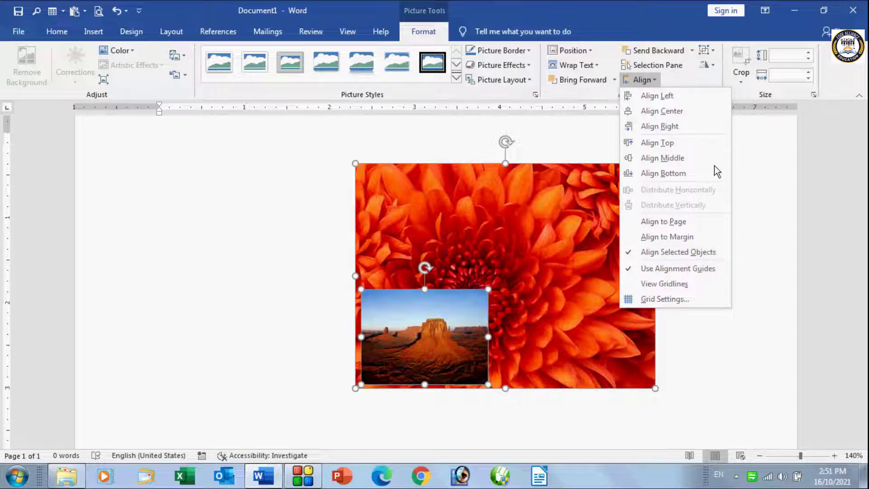
pyautogui.click(673, 95)
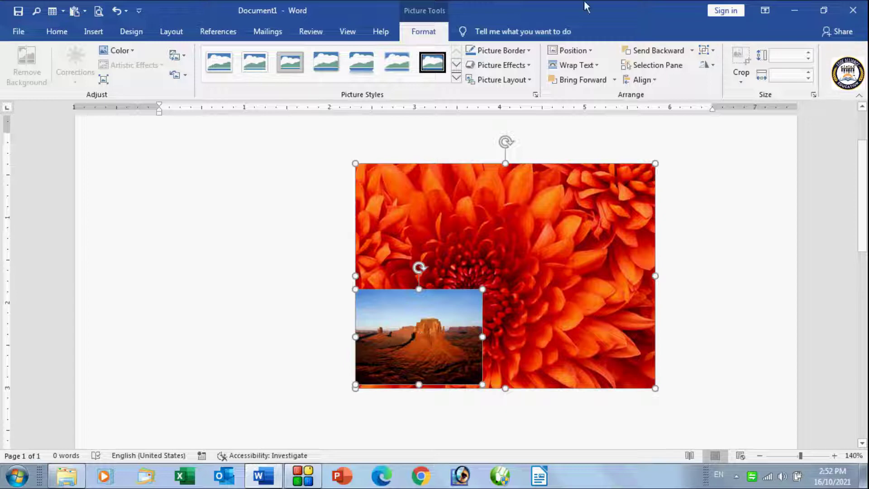
pyautogui.click(653, 80)
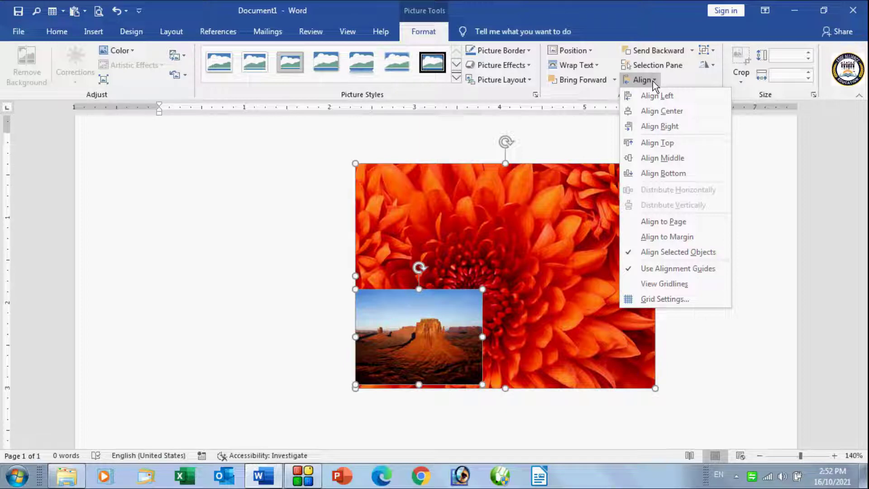
pyautogui.click(676, 113)
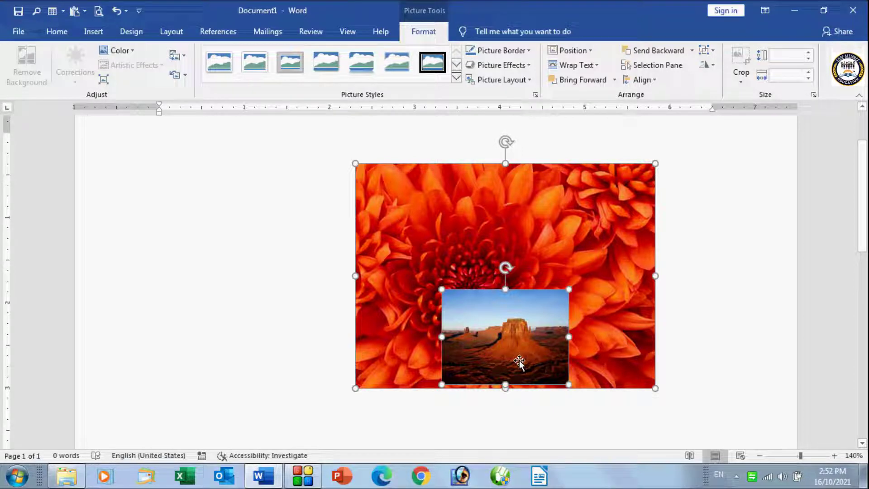
# - Align the selected desert and chrysanthemum pictures with each other using Align Right, followed by Align Top
pyautogui.click(657, 81)
pyautogui.click(678, 126)
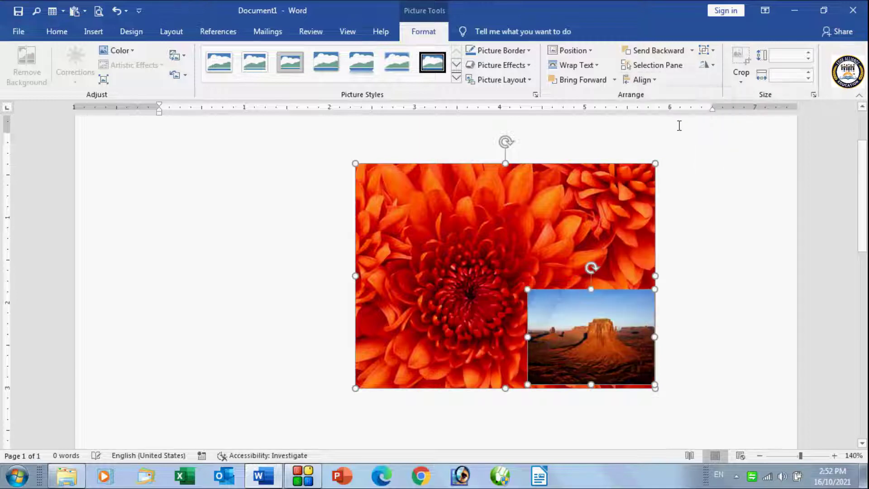
pyautogui.click(657, 83)
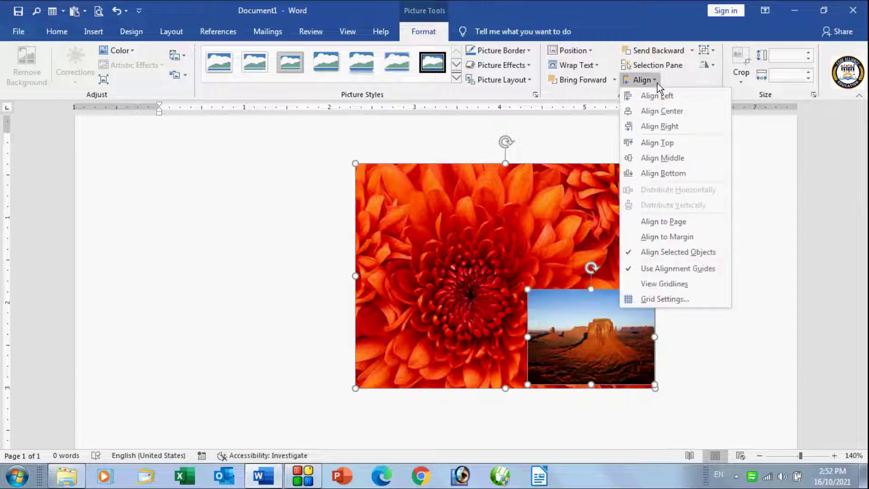
pyautogui.click(661, 145)
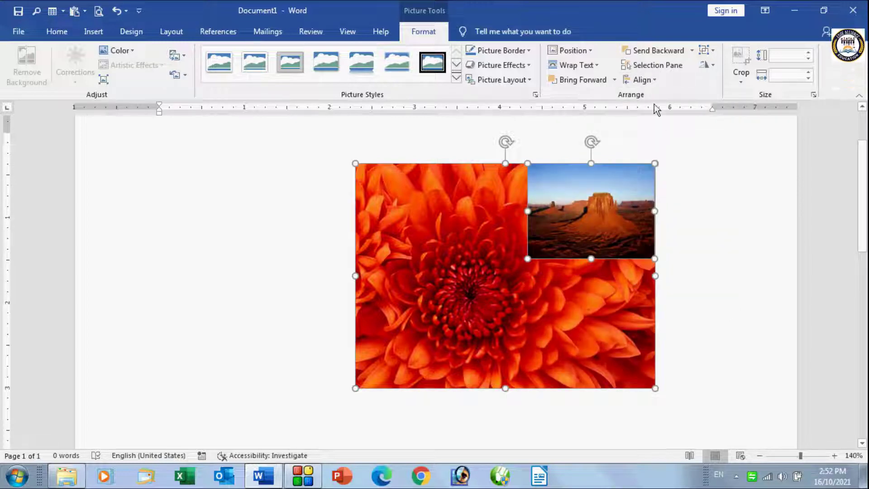
# - Apply Align Middle and then Align Bottom to the two selected pictures, relative to each other
pyautogui.click(654, 79)
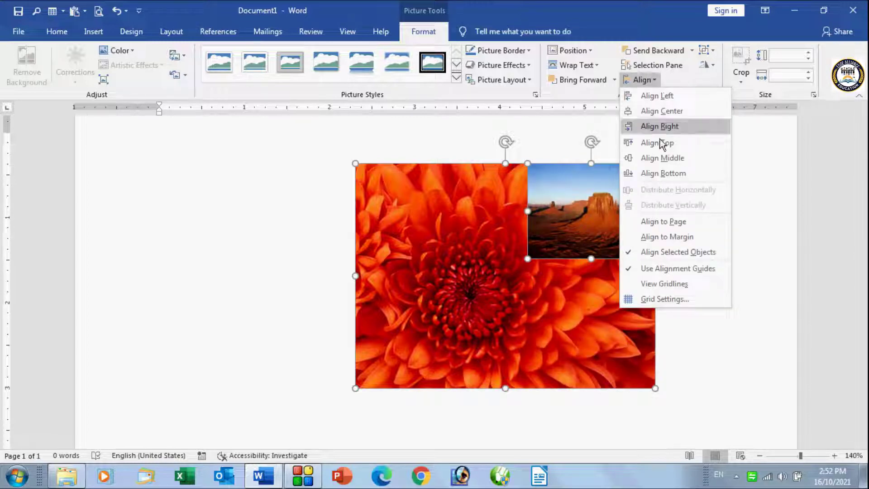
pyautogui.click(666, 158)
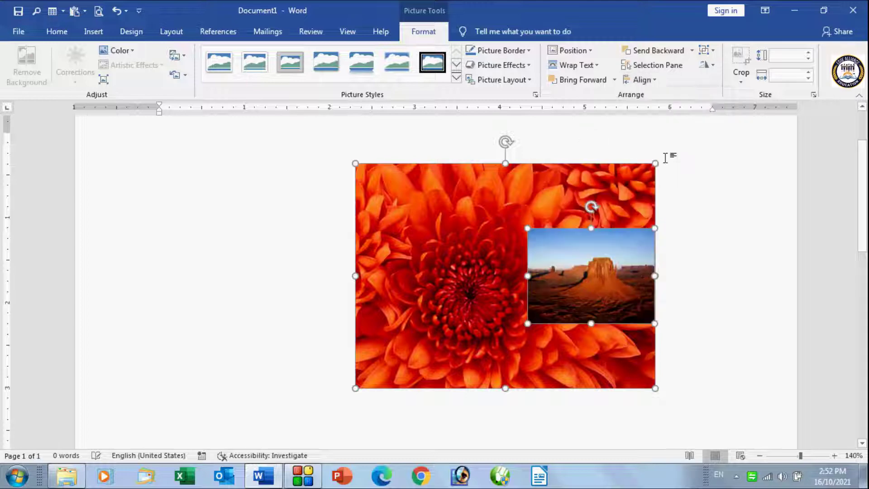
pyautogui.click(654, 81)
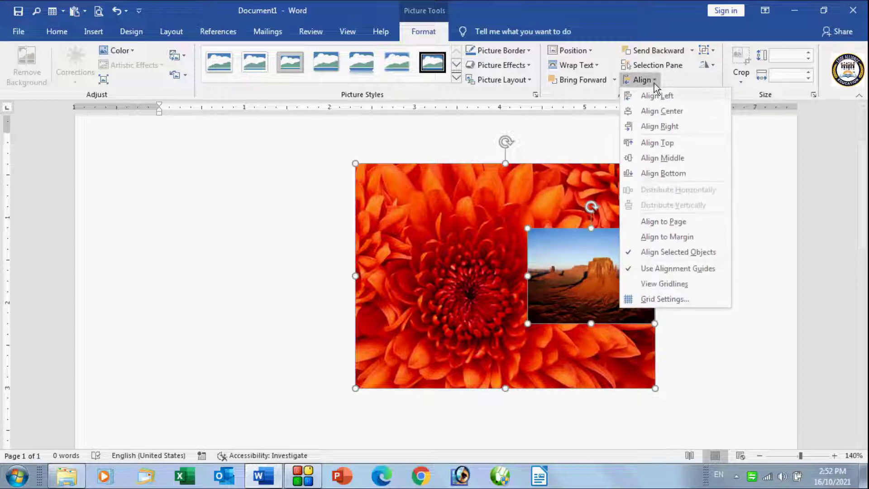
pyautogui.click(676, 174)
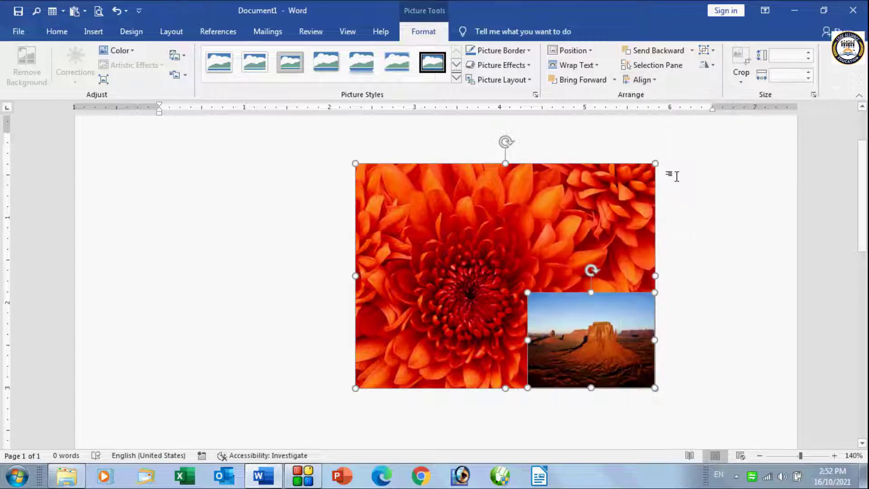
# - Place the desert picture at the top centre of the chrysanthemum picture with Align Top and Align Center
pyautogui.click(654, 81)
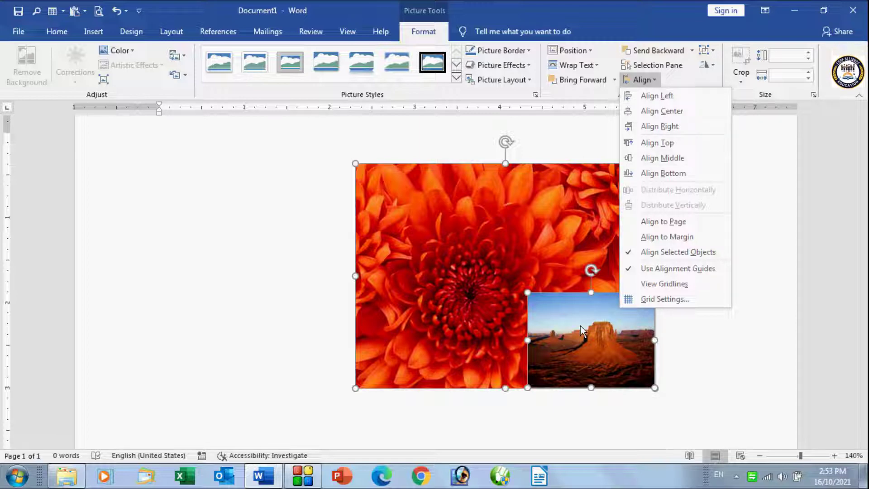
pyautogui.click(669, 142)
pyautogui.click(652, 80)
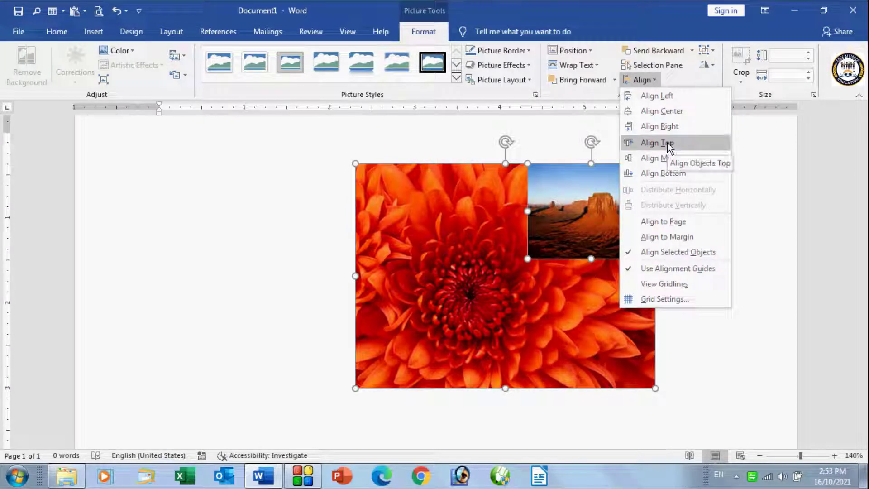
pyautogui.click(668, 111)
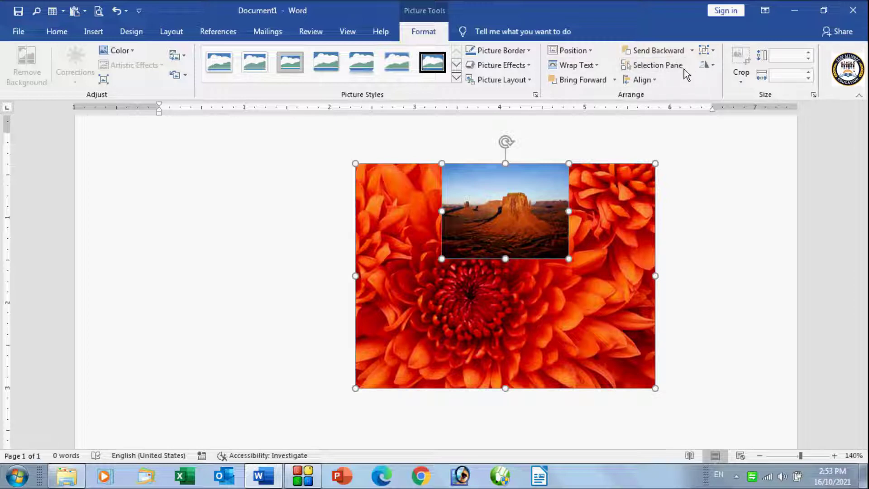
# - Switch the alignment reference to Align to Page and align both pictures to the page's left edge
pyautogui.click(659, 80)
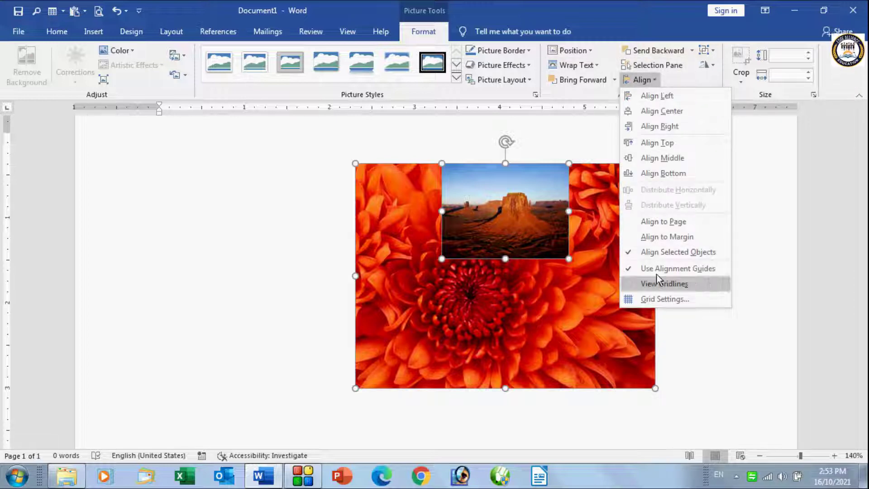
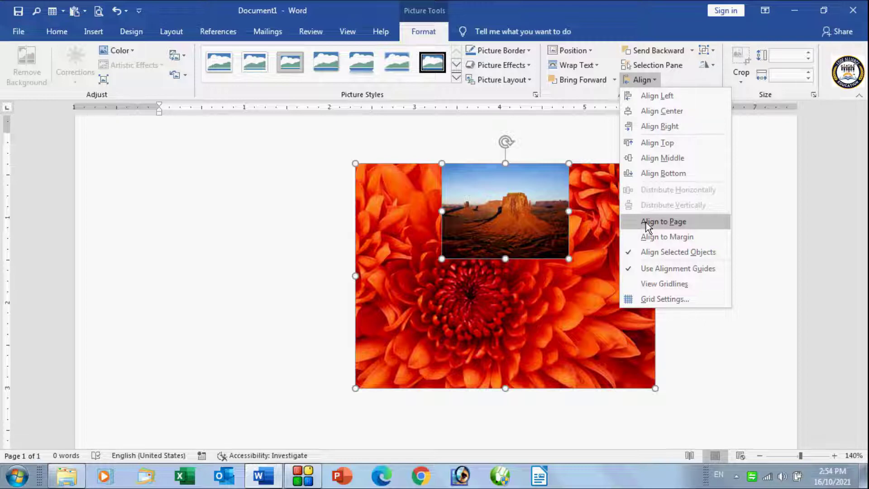
pyautogui.click(646, 221)
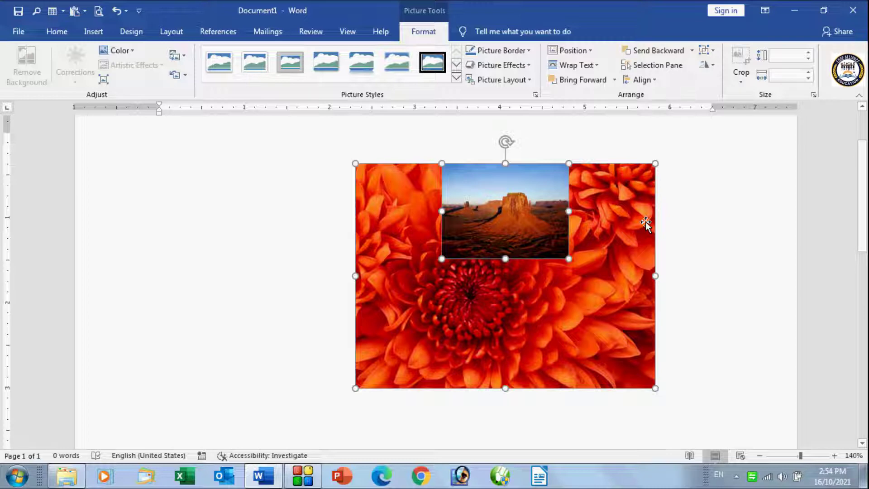
pyautogui.click(660, 79)
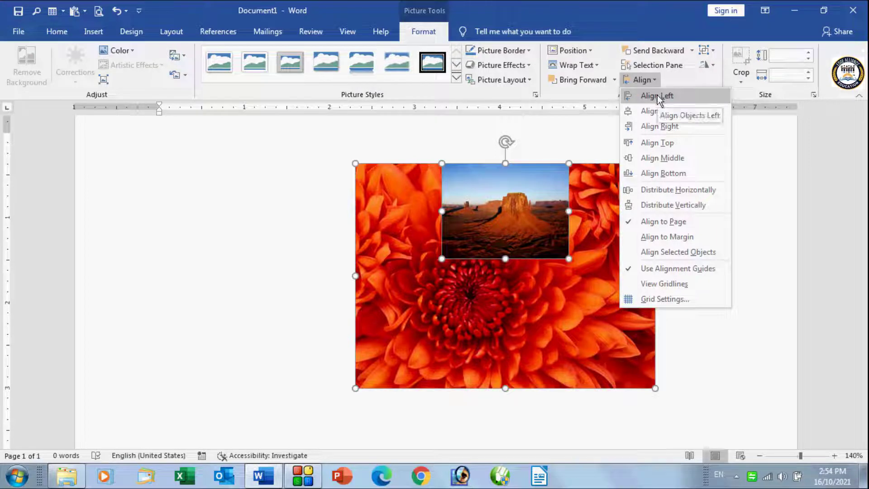
pyautogui.click(657, 96)
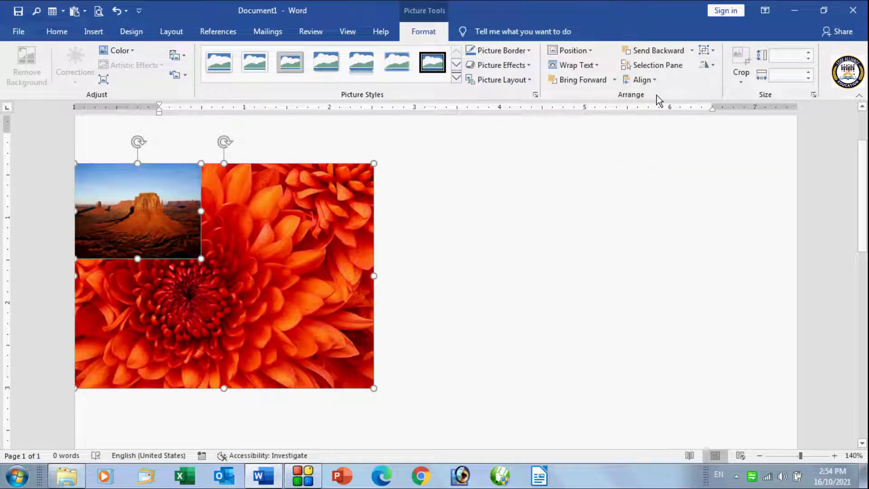
# - Center both pictures horizontally on the page, then align them to the page's right edge
pyautogui.click(656, 83)
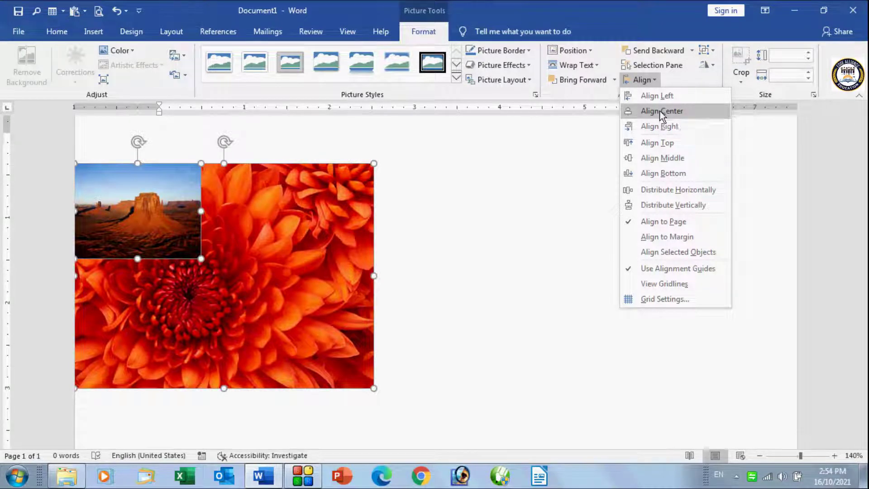
pyautogui.click(662, 113)
pyautogui.click(654, 83)
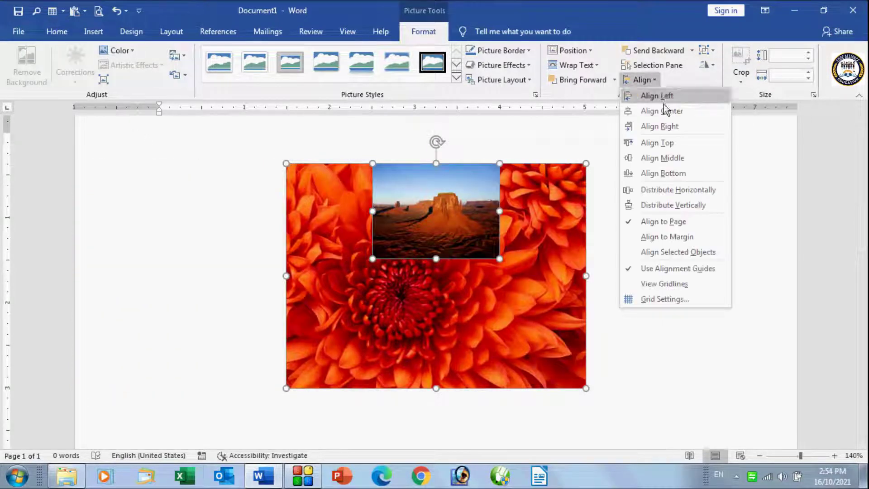
pyautogui.click(667, 126)
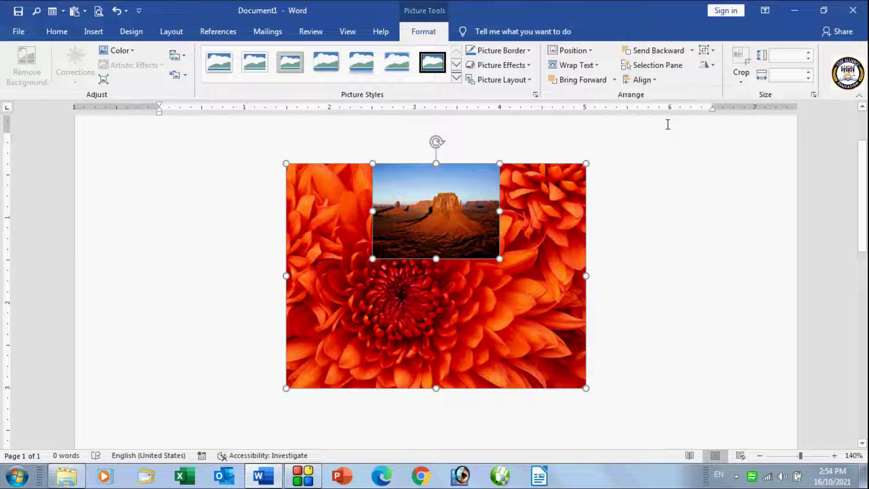
# - Align both pictures to the top of the page, then to its vertical middle, checking their placement on the page
pyautogui.click(645, 79)
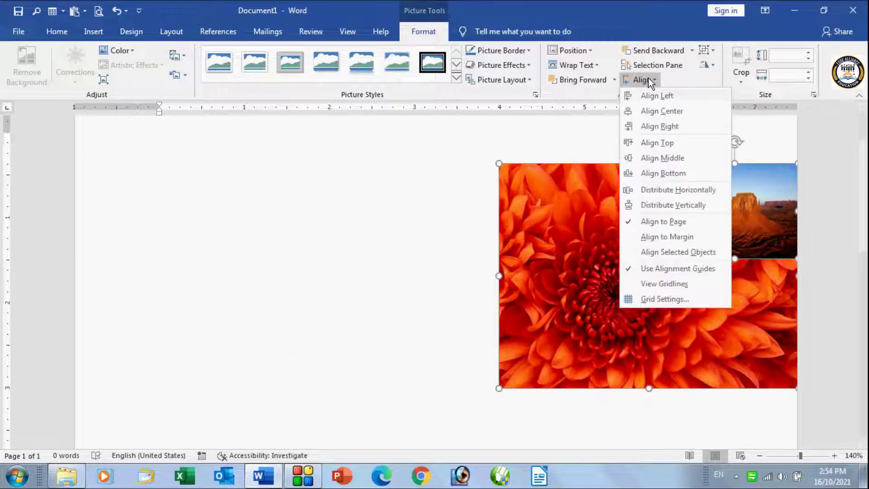
pyautogui.click(671, 142)
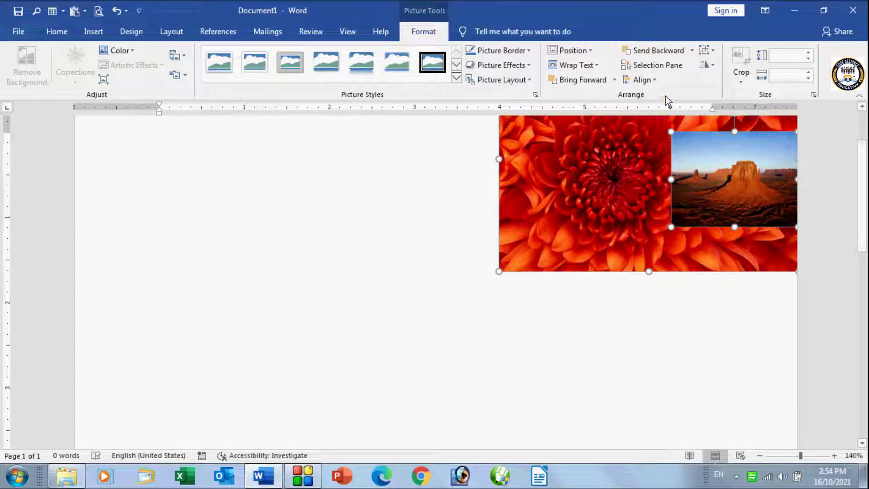
pyautogui.scroll(3, 566, 290)
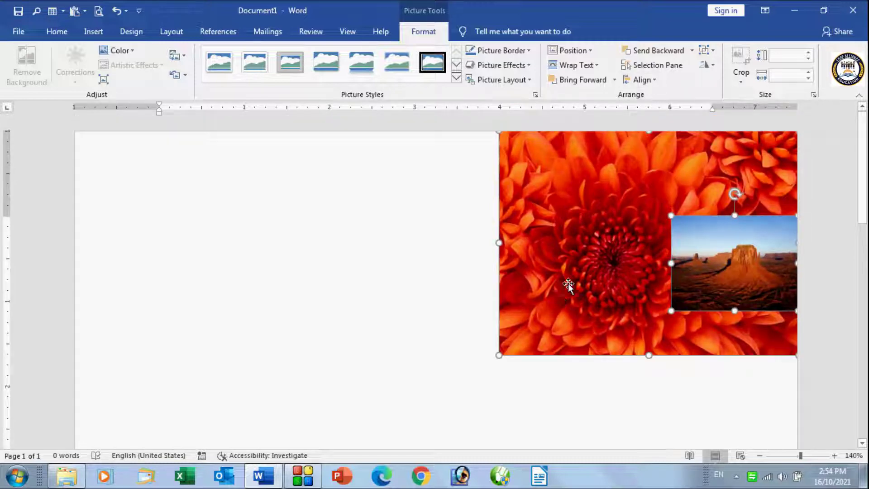
pyautogui.click(654, 81)
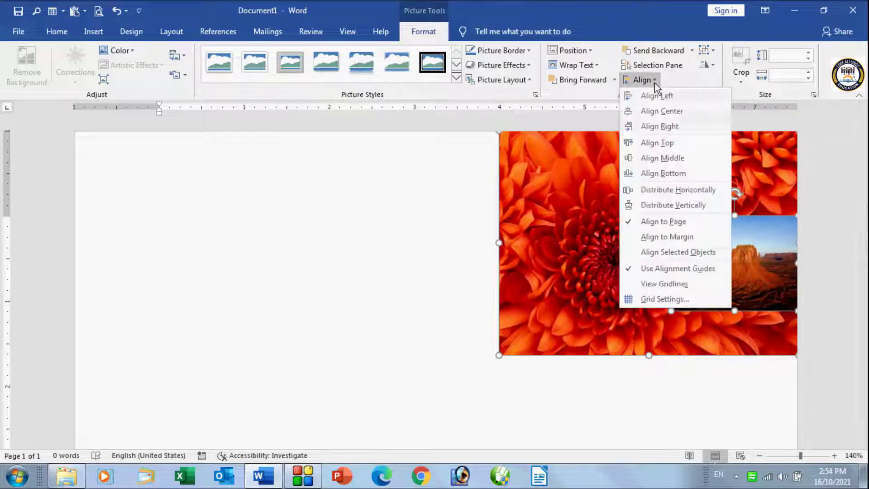
pyautogui.click(663, 159)
pyautogui.scroll(-3, 630, 277)
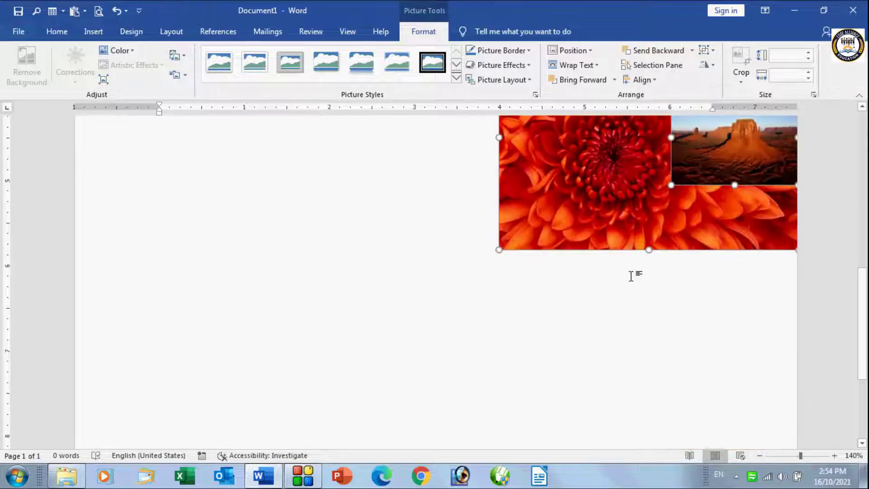
pyautogui.scroll(3, 631, 276)
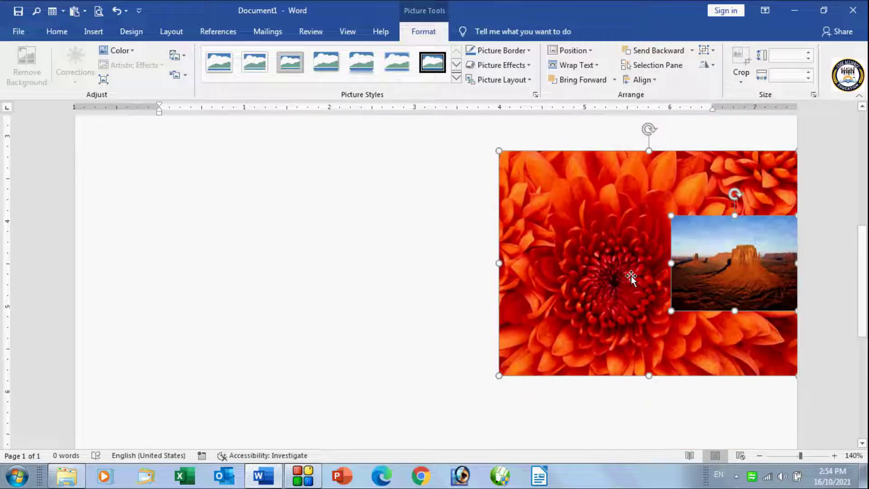
# - Align both pictures to the bottom of the page and bring them into view
pyautogui.click(659, 82)
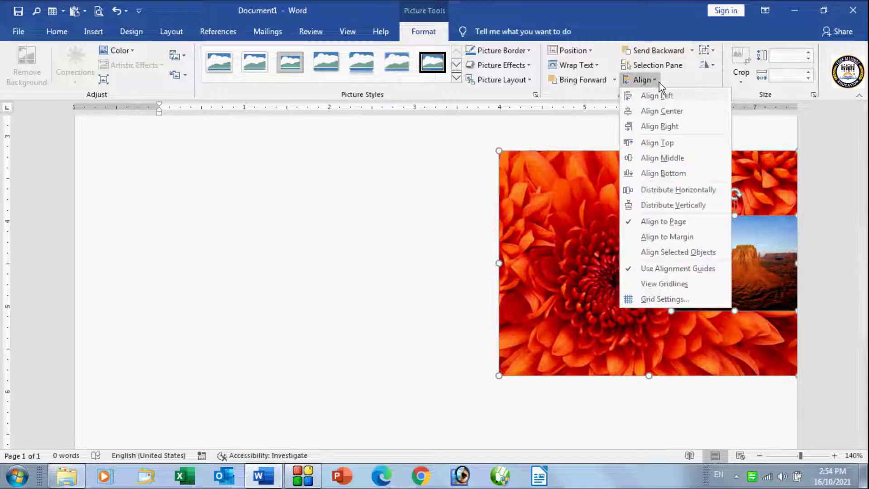
pyautogui.click(672, 176)
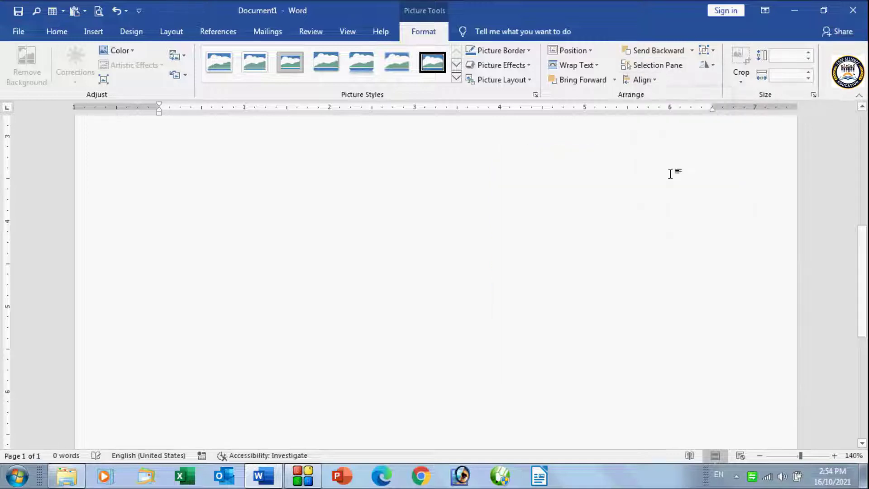
pyautogui.scroll(-8, 672, 173)
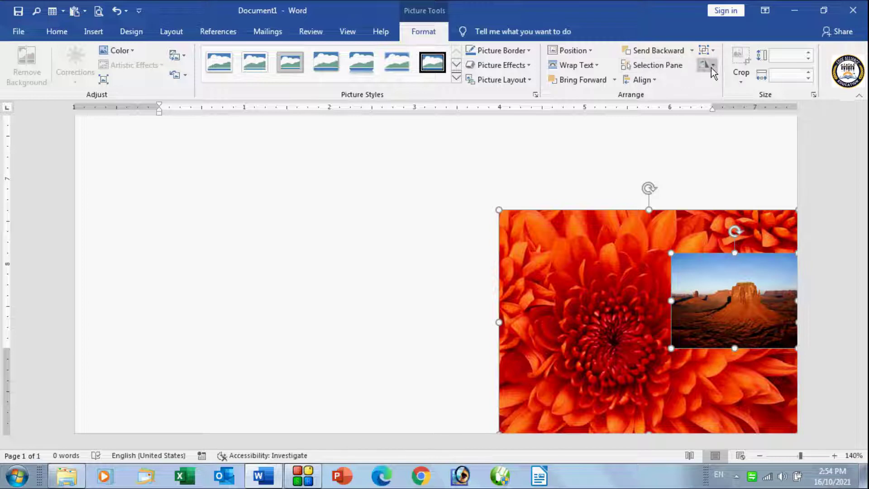
# - Switch the alignment reference to Align to Margin and align both pictures to the left margin
pyautogui.click(653, 82)
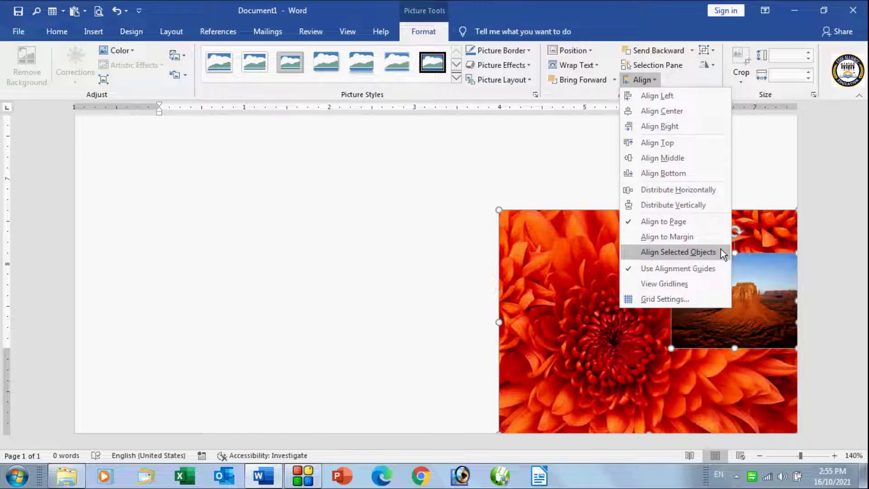
pyautogui.click(664, 238)
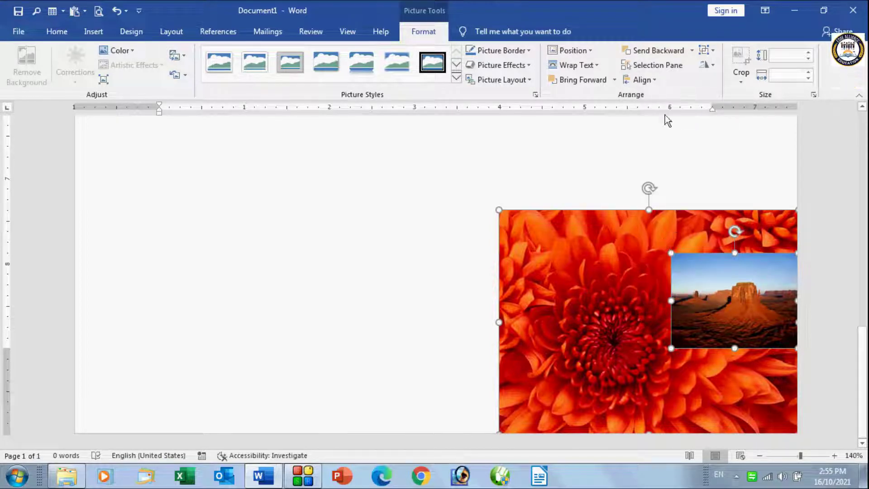
pyautogui.click(657, 83)
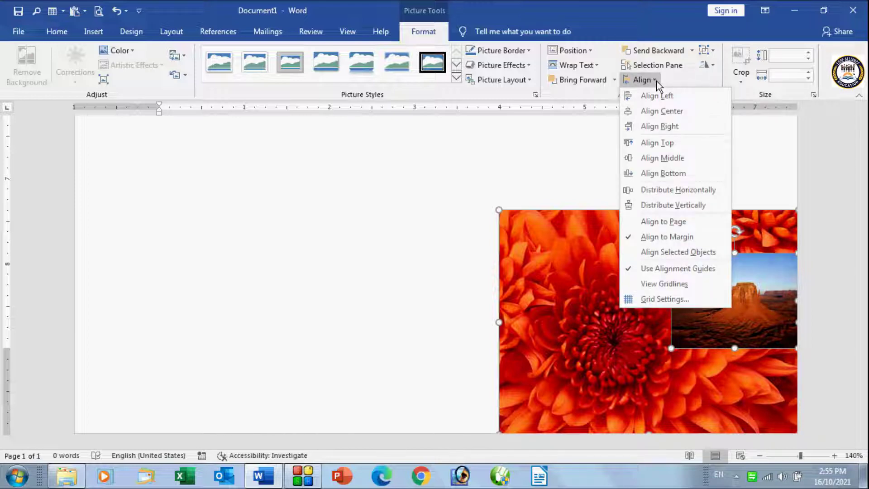
pyautogui.click(660, 96)
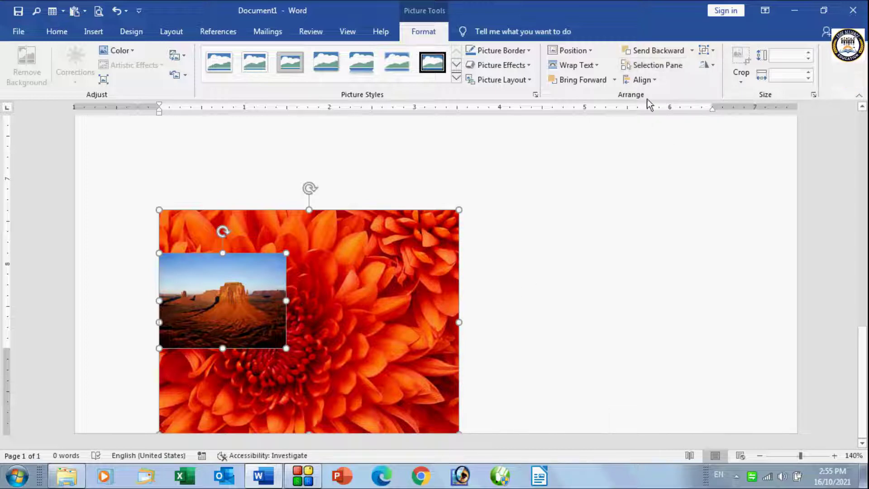
# - Center both pictures between the page margins, then align them to the right margin
pyautogui.click(657, 82)
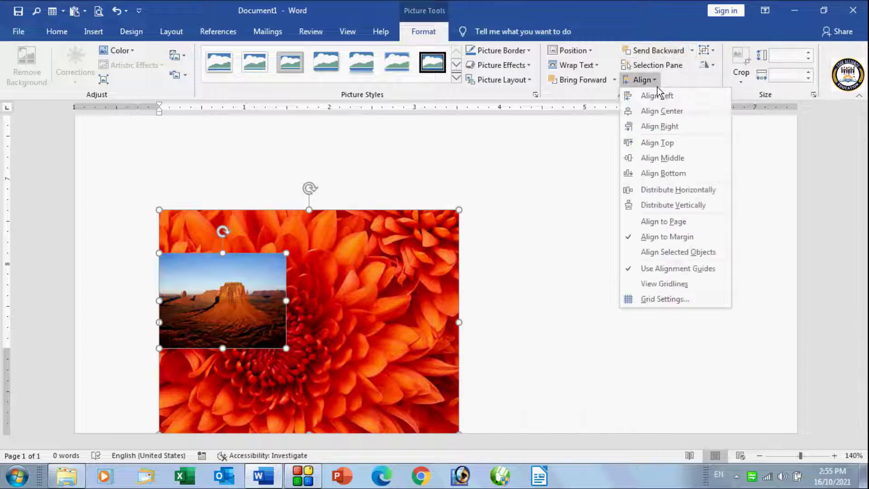
pyautogui.click(662, 118)
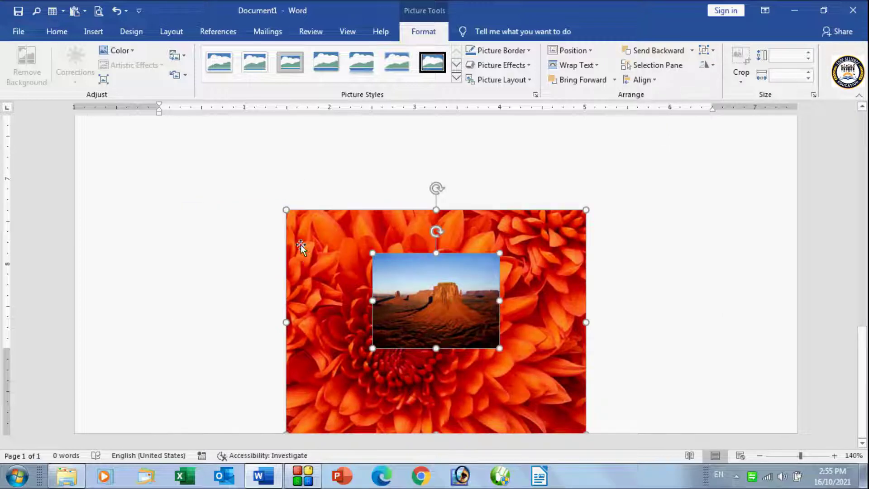
pyautogui.click(653, 83)
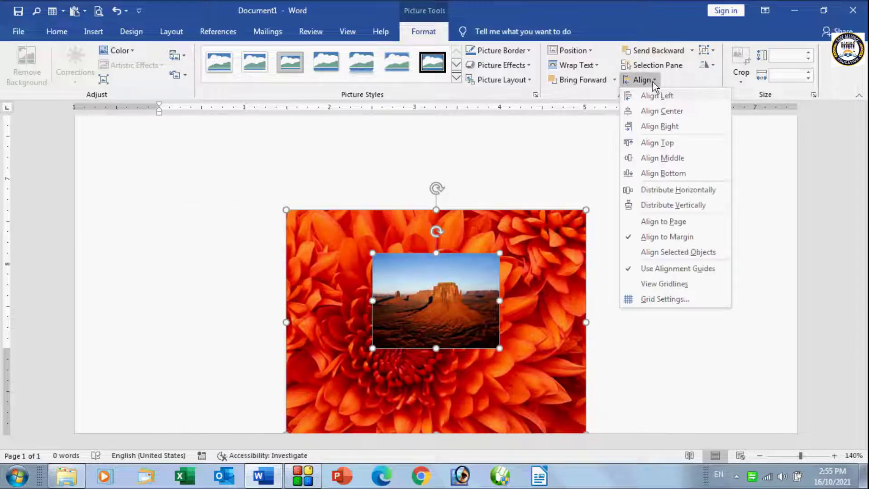
pyautogui.click(655, 128)
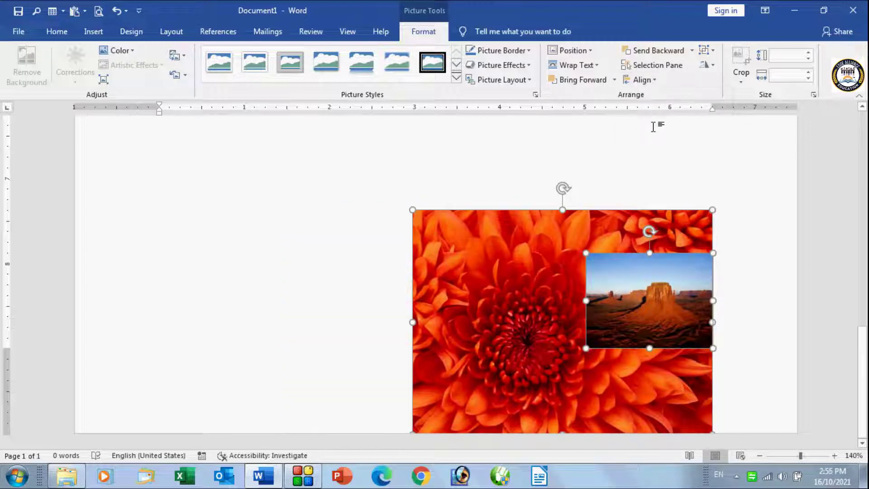
# - Align both pictures to the top margin, then to the vertical middle between the margins
pyautogui.click(656, 83)
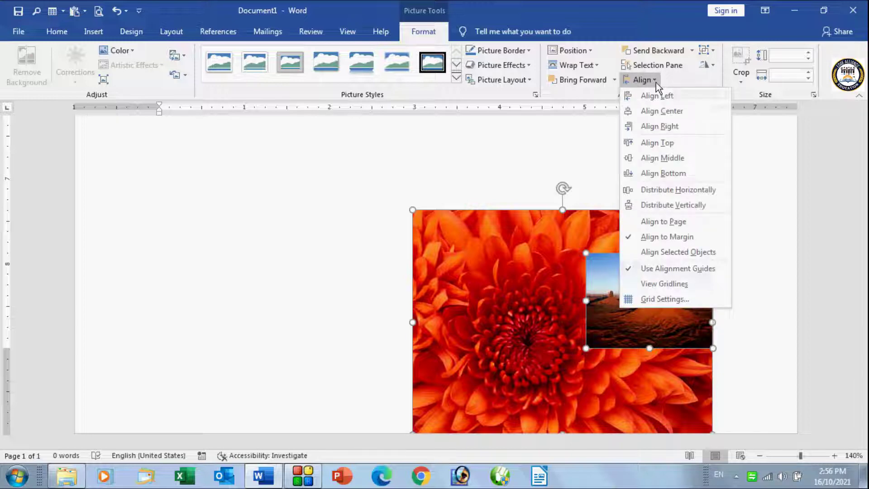
pyautogui.click(657, 142)
pyautogui.scroll(10, 623, 285)
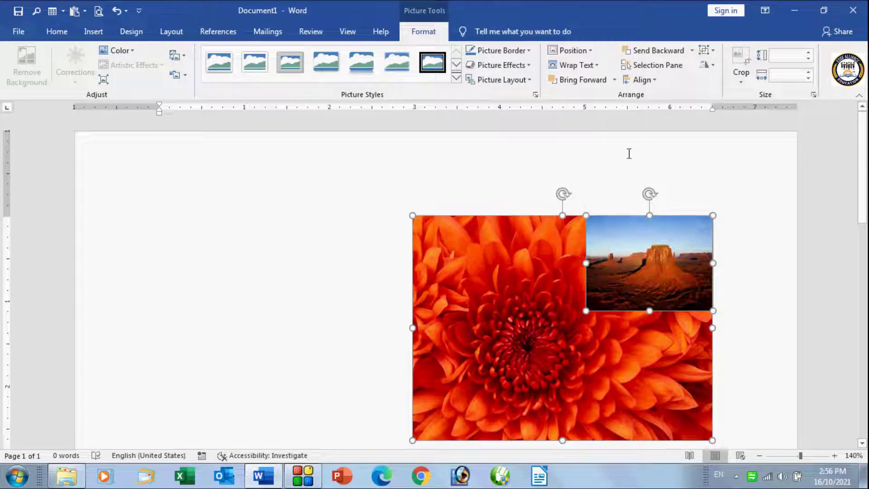
pyautogui.click(659, 80)
pyautogui.click(678, 159)
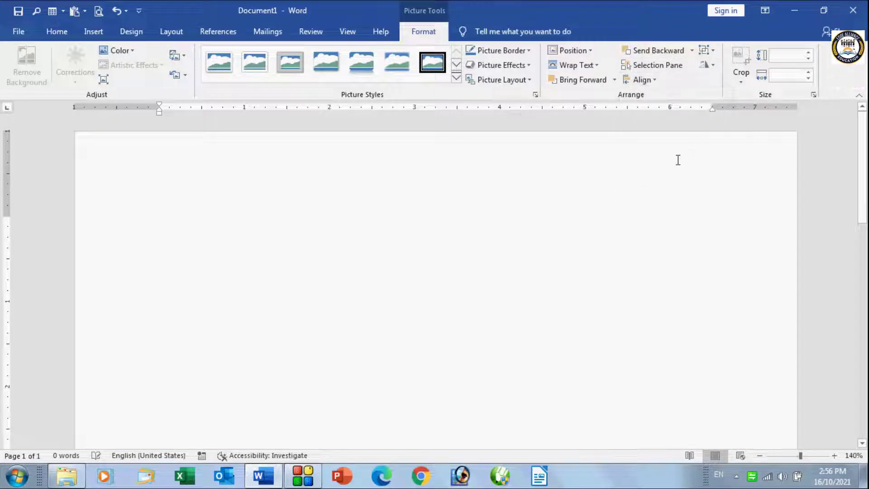
pyautogui.scroll(-10, 729, 315)
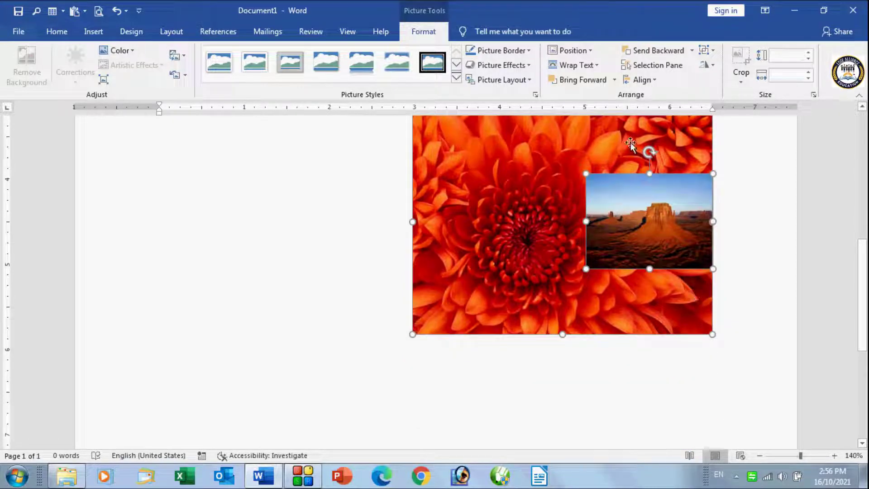
# - Align both pictures to the bottom margin and bring them into view
pyautogui.click(650, 81)
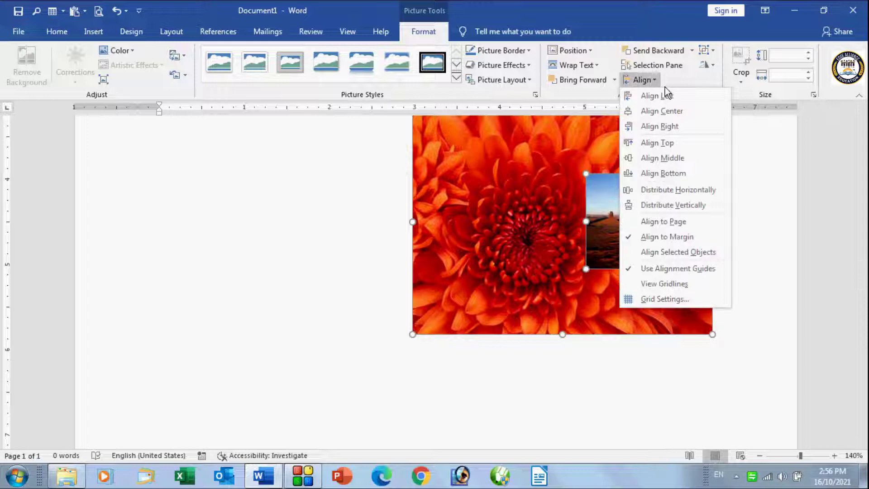
pyautogui.click(674, 174)
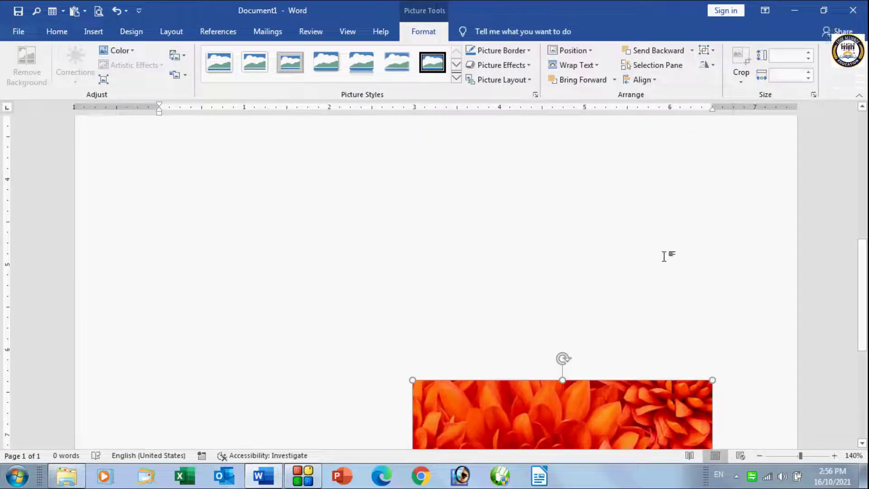
pyautogui.scroll(-3, 675, 217)
pyautogui.scroll(-1, 681, 233)
pyautogui.scroll(-1, 681, 233)
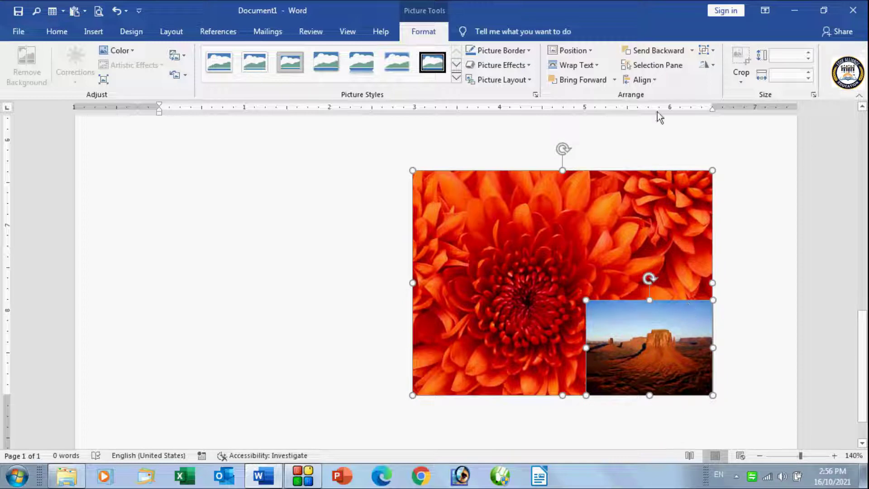
# - Move both pictures together to the left side of the page, partly past the left margin, and deselect them
pyautogui.click(658, 79)
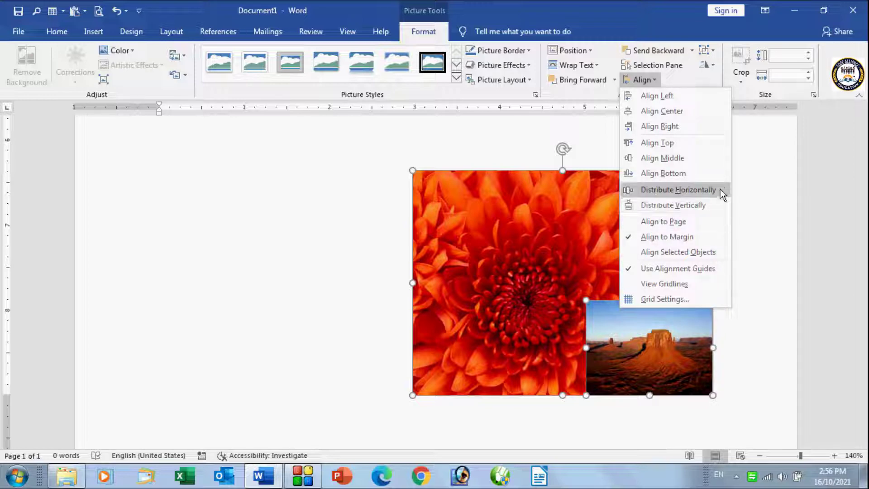
pyautogui.click(762, 261)
pyautogui.scroll(-2, 635, 325)
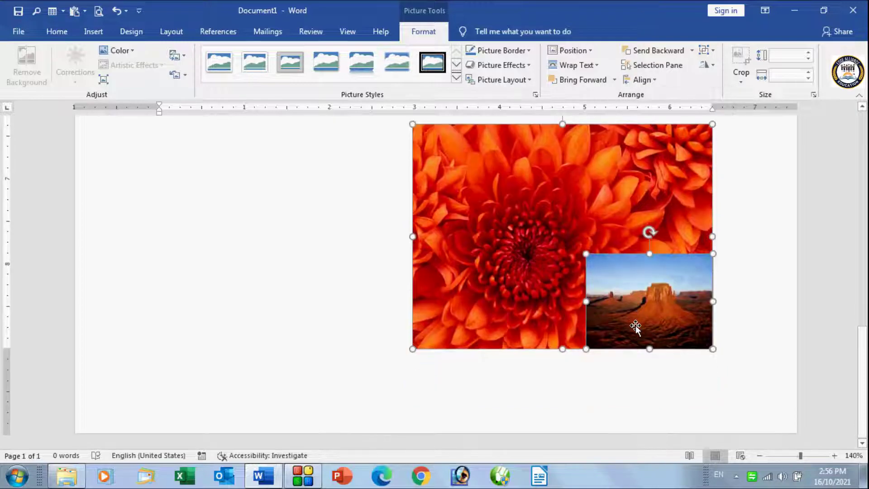
pyautogui.moveTo(521, 258); pyautogui.dragTo(347, 230)
pyautogui.moveTo(540, 296); pyautogui.dragTo(624, 217)
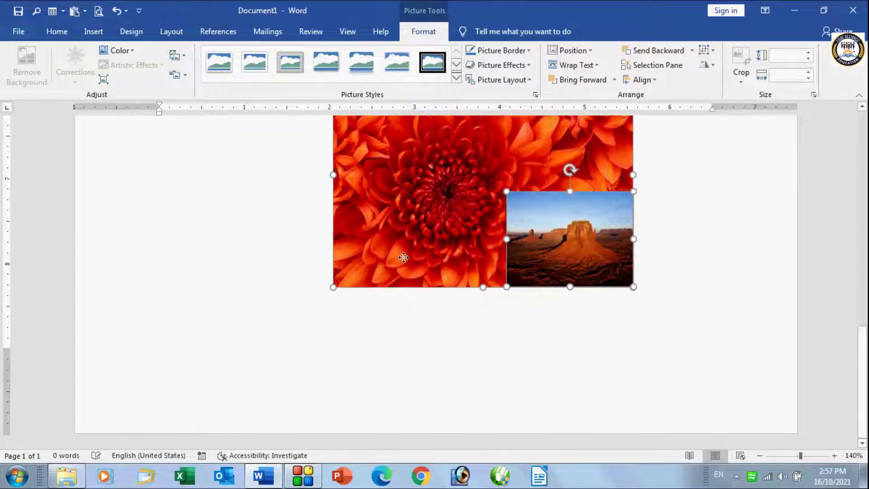
pyautogui.moveTo(404, 258); pyautogui.dragTo(168, 285)
pyautogui.click(480, 268)
pyautogui.scroll(-10, 482, 266)
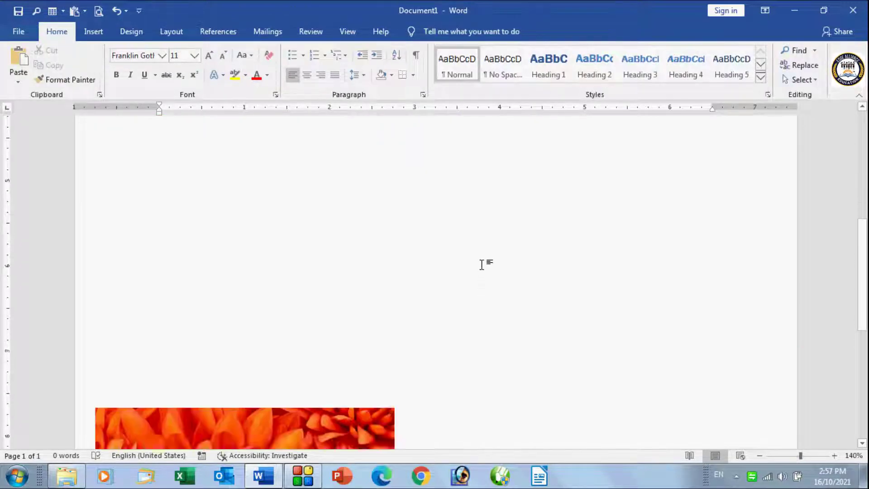
# - Nudge the desert picture slightly inward from the flower picture's lower-right corner, then select both pictures
pyautogui.moveTo(380, 277)
pyautogui.mouseDown()
pyautogui.moveTo(363, 264)
pyautogui.moveTo(366, 272)
pyautogui.mouseUp()
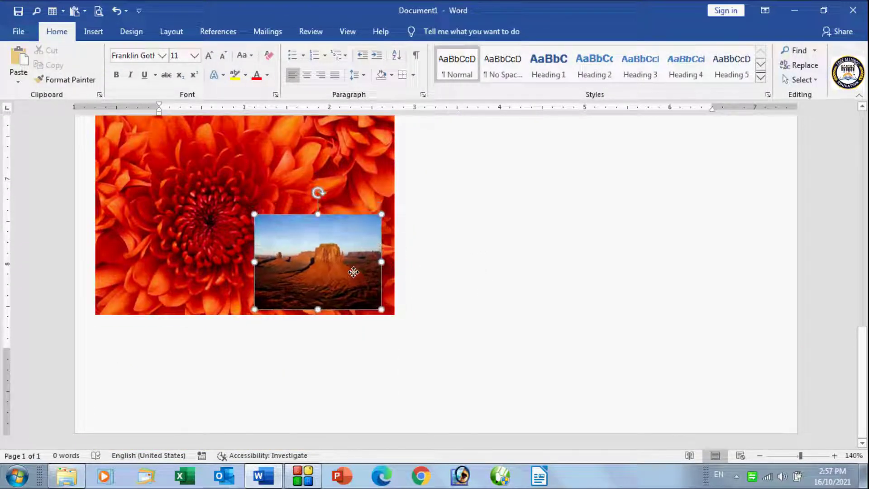
pyautogui.keyDown('ctrl'); pyautogui.click(222, 274); pyautogui.keyUp('ctrl')
pyautogui.scroll(3, 490, 247)
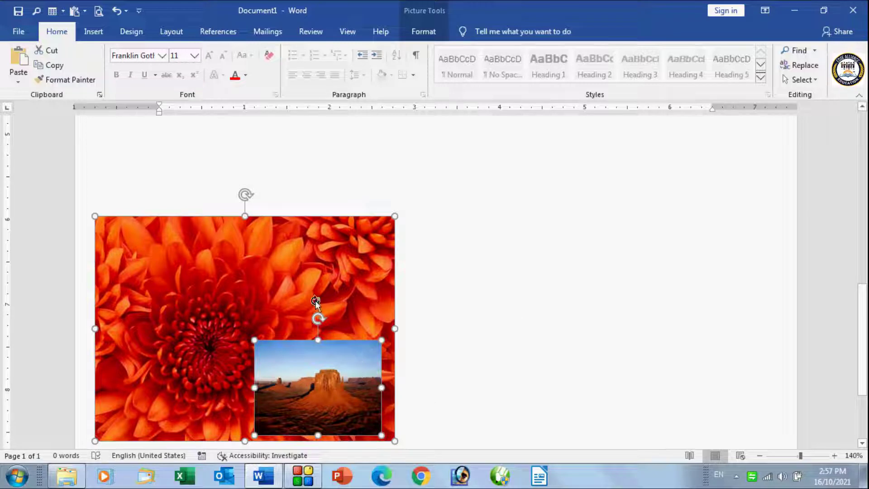
pyautogui.moveTo(318, 319); pyautogui.dragTo(349, 270)
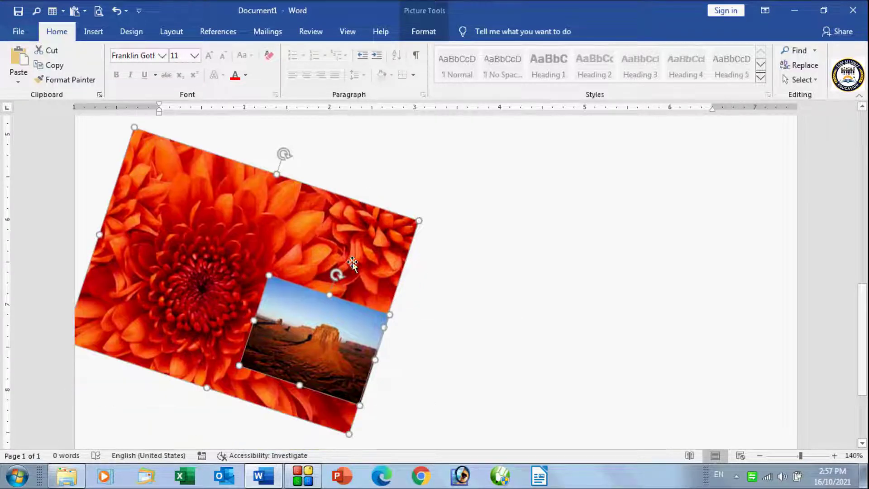
pyautogui.moveTo(349, 348); pyautogui.dragTo(347, 330)
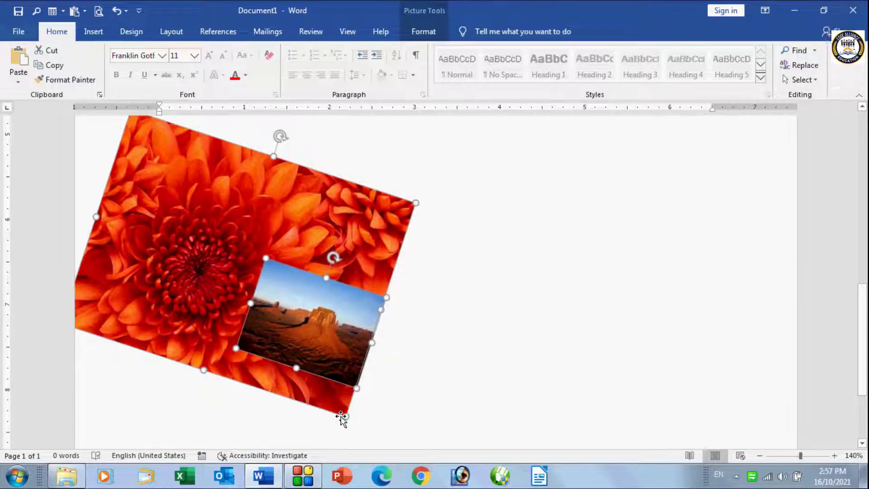
pyautogui.hotkey('ctrl', 'z')
pyautogui.hotkey('ctrl', 'z')
pyautogui.hotkey('ctrl', 'z')
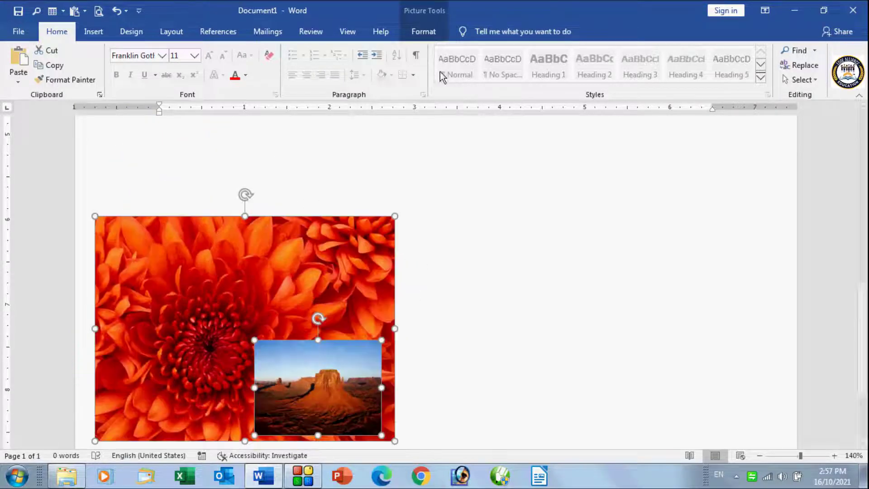
# - Distribute both pictures horizontally between the margins, then undo the distribution
pyautogui.click(434, 31)
pyautogui.scroll(-3, 501, 197)
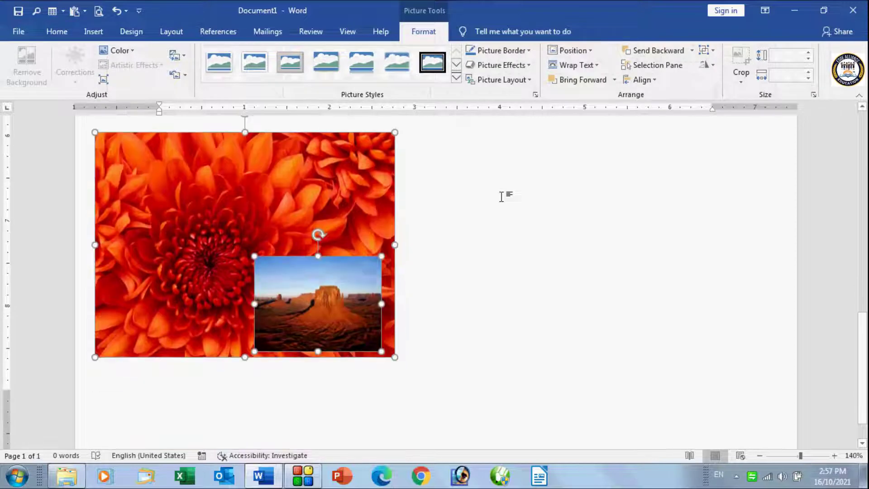
pyautogui.click(653, 79)
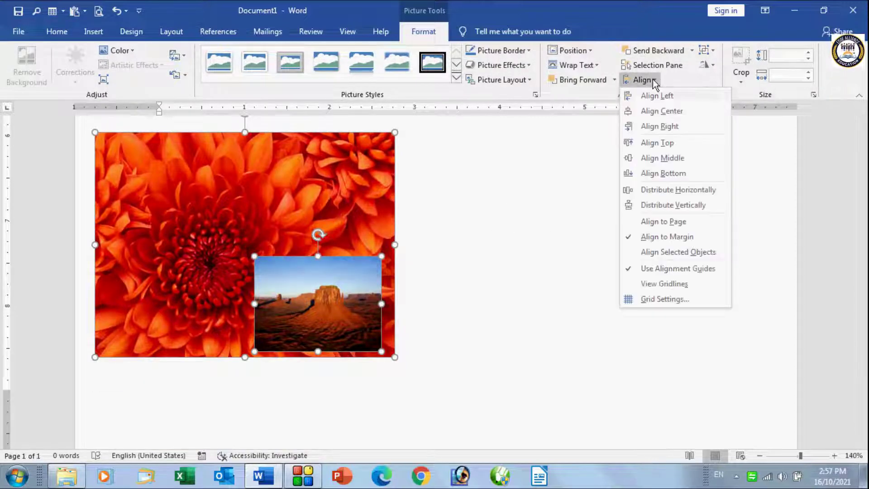
pyautogui.click(676, 193)
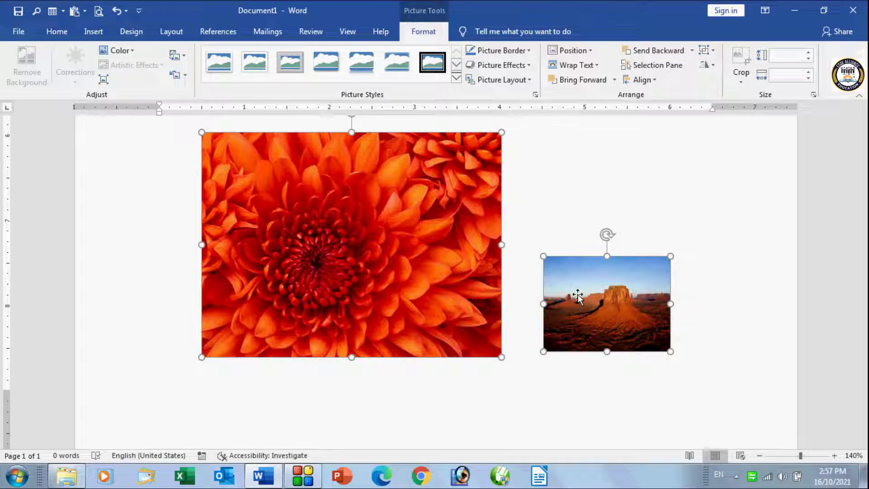
pyautogui.hotkey('ctrl', 'z')
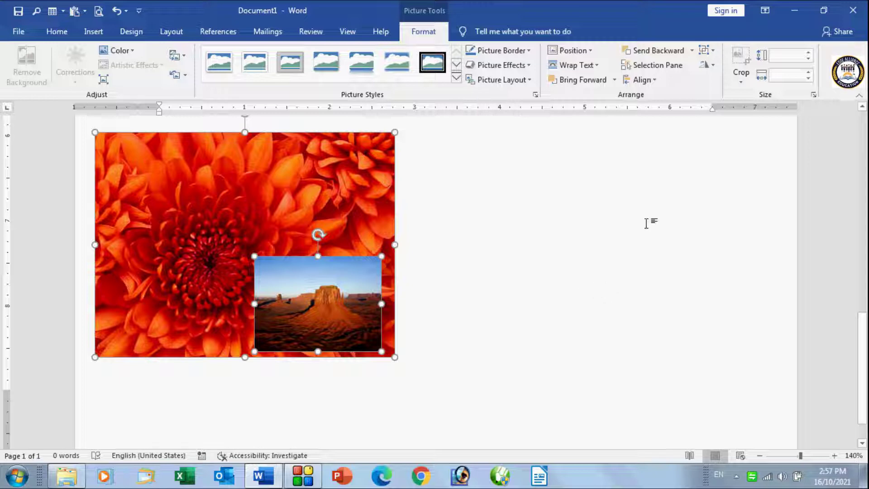
# - Distribute both pictures vertically between the margins and view their spacing
pyautogui.click(660, 80)
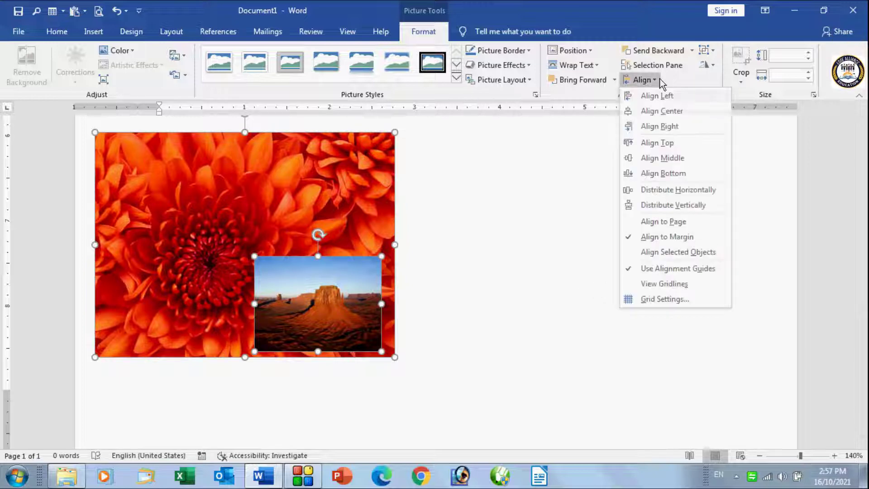
pyautogui.click(710, 206)
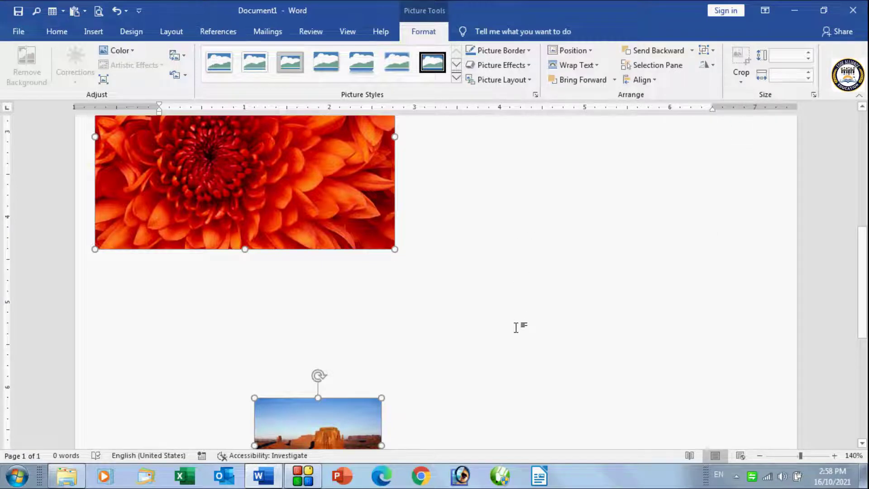
pyautogui.scroll(1, 516, 327)
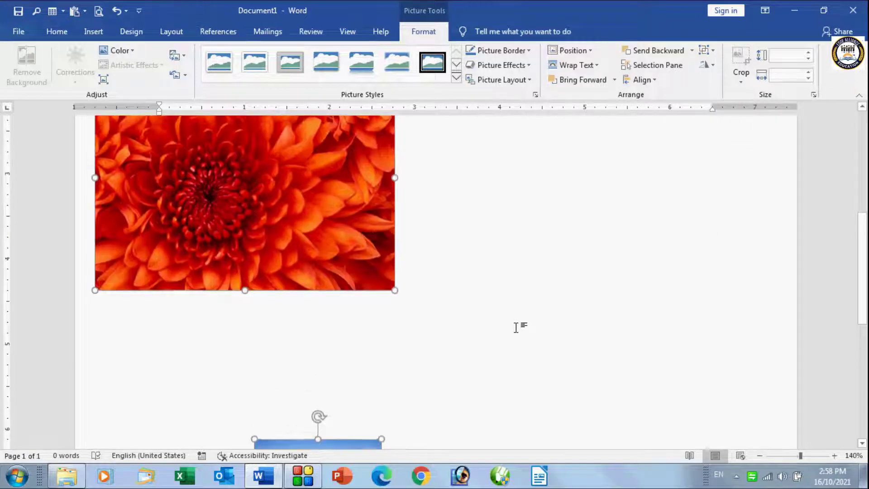
# - Move both vertically distributed pictures together to the right across the page, then deselect them
pyautogui.click(656, 81)
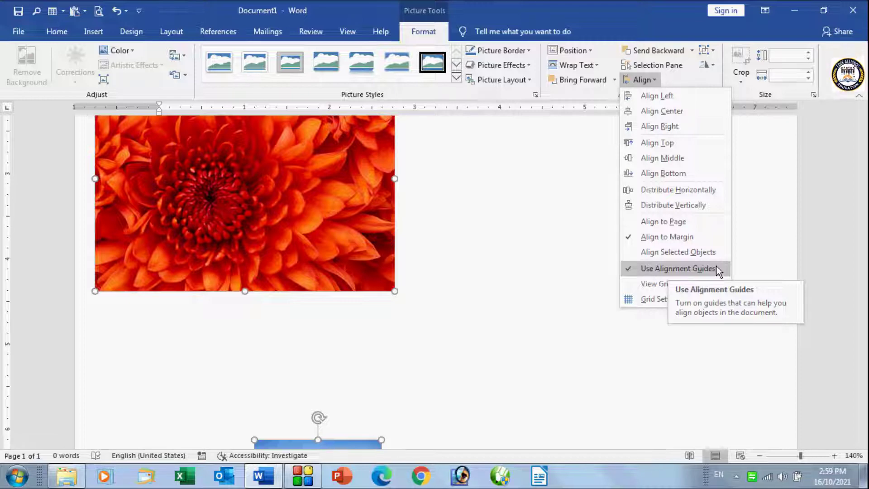
pyautogui.click(459, 268)
pyautogui.moveTo(261, 219); pyautogui.dragTo(384, 254)
pyautogui.scroll(-8, 383, 236)
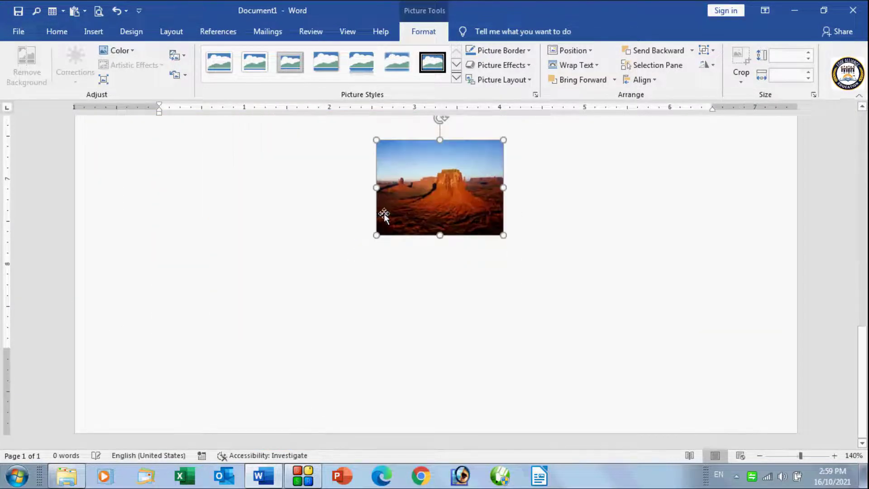
pyautogui.scroll(6, 401, 324)
pyautogui.moveTo(276, 175); pyautogui.dragTo(397, 202)
pyautogui.scroll(-5, 405, 202)
pyautogui.click(405, 203)
pyautogui.scroll(10, 458, 310)
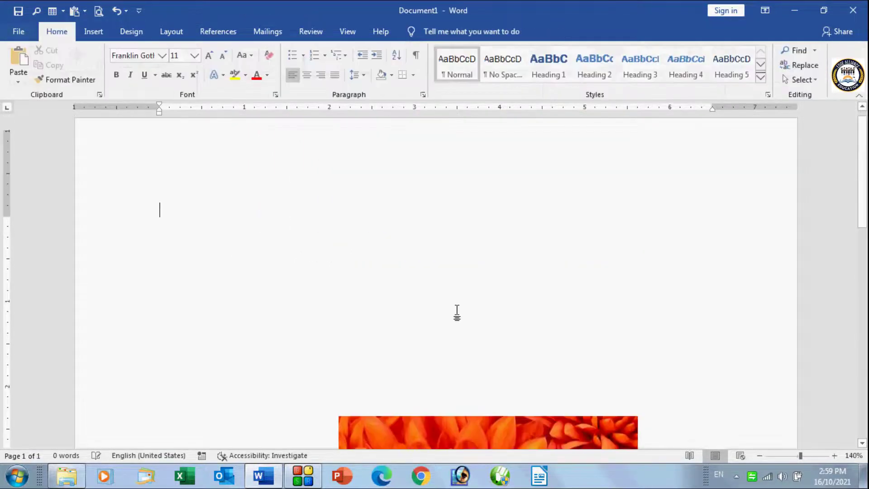
# - Move the flower picture alone around the page's horizontal center with the alignment guides on, leaving it just above the desert picture
pyautogui.scroll(-8, 450, 266)
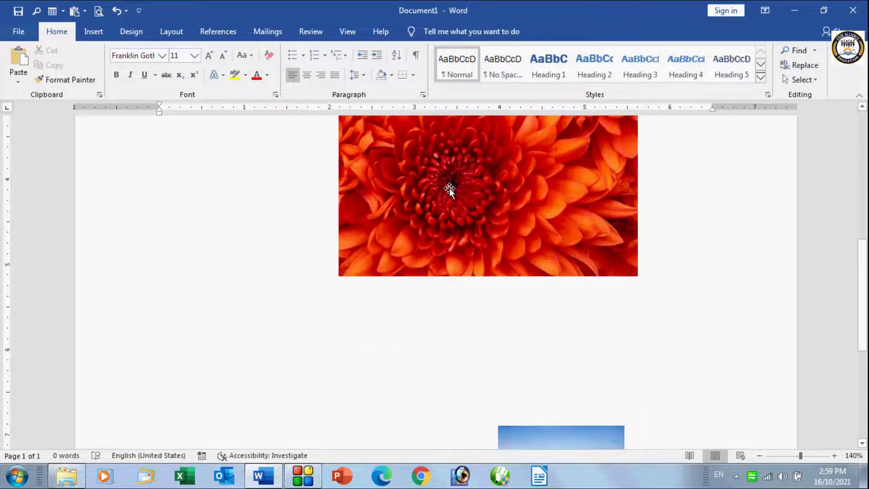
pyautogui.moveTo(450, 189); pyautogui.dragTo(417, 229)
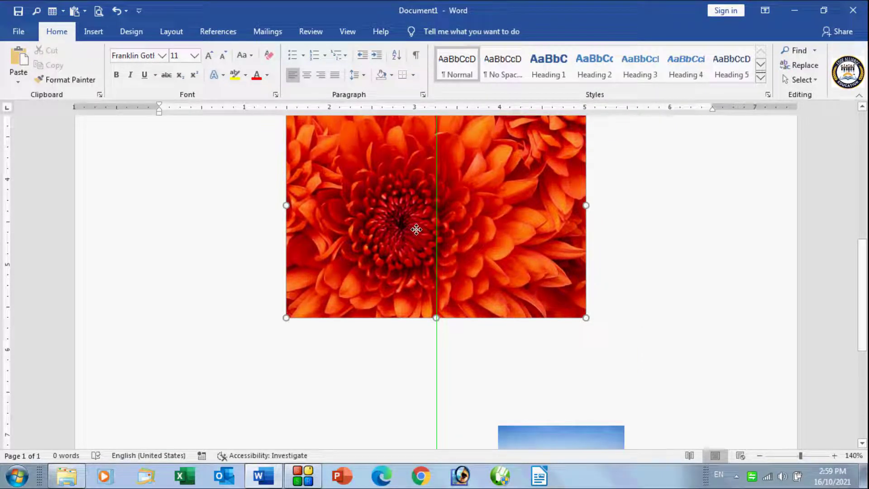
pyautogui.moveTo(416, 230); pyautogui.dragTo(388, 255)
pyautogui.moveTo(388, 261); pyautogui.dragTo(434, 349)
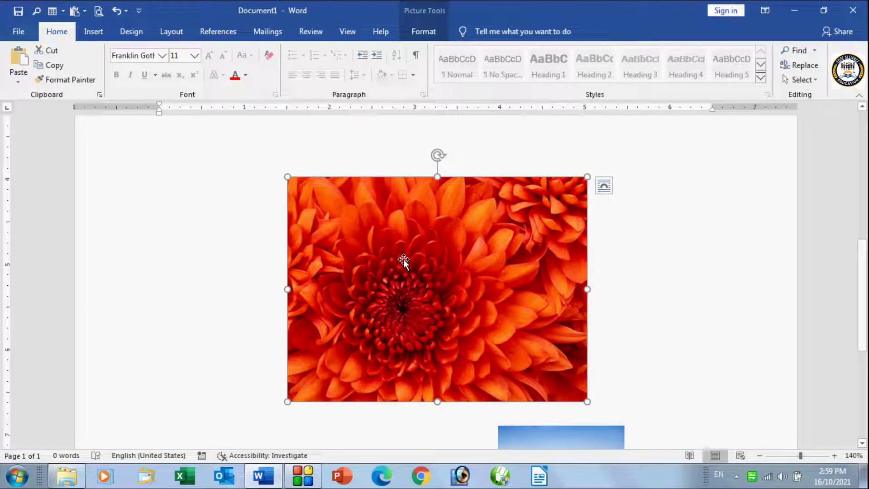
pyautogui.moveTo(470, 368); pyautogui.dragTo(408, 297)
pyautogui.moveTo(410, 264); pyautogui.dragTo(417, 299)
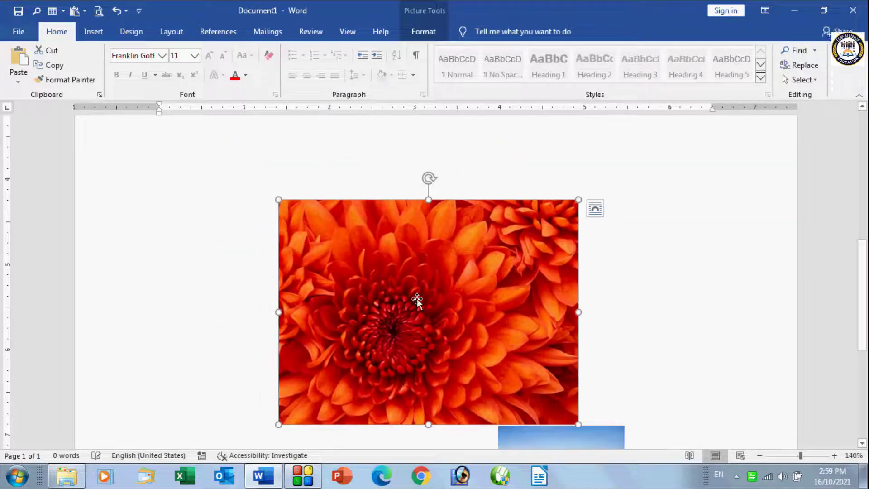
# - Turn off Use Alignment Guides and shift the flower picture slightly without the guides
pyautogui.click(422, 32)
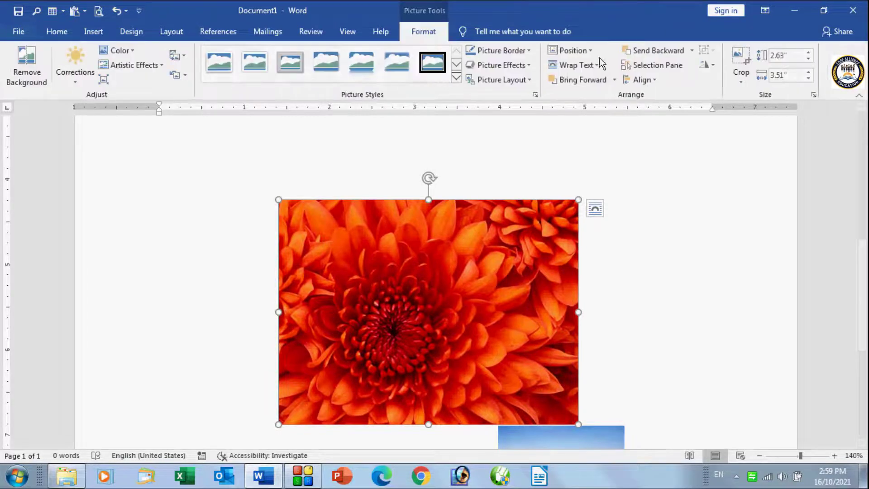
pyautogui.click(653, 81)
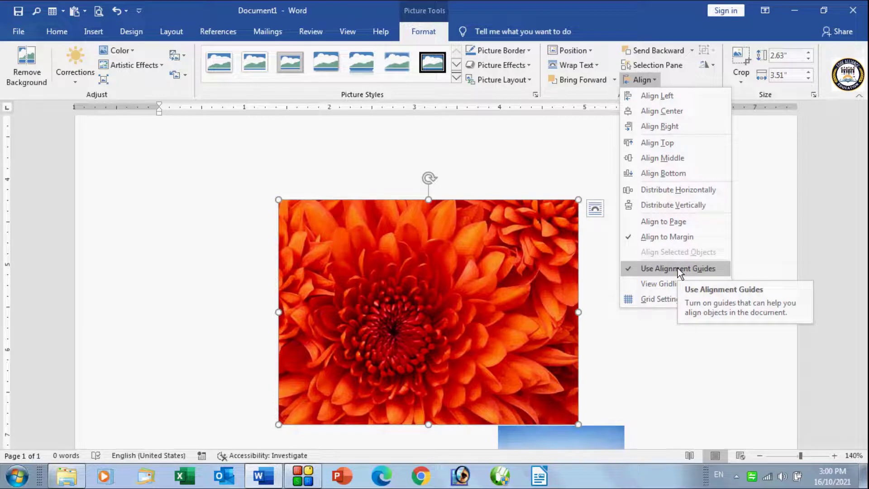
pyautogui.click(643, 269)
pyautogui.moveTo(441, 309)
pyautogui.mouseDown()
pyautogui.moveTo(516, 308)
pyautogui.moveTo(345, 285)
pyautogui.moveTo(253, 291)
pyautogui.moveTo(466, 278)
pyautogui.moveTo(535, 298)
pyautogui.moveTo(362, 295)
pyautogui.moveTo(537, 297)
pyautogui.moveTo(441, 310)
pyautogui.moveTo(365, 337)
pyautogui.moveTo(327, 339)
pyautogui.moveTo(493, 253)
pyautogui.moveTo(546, 290)
pyautogui.moveTo(360, 271)
pyautogui.moveTo(323, 320)
pyautogui.moveTo(518, 235)
pyautogui.moveTo(574, 322)
pyautogui.moveTo(453, 306)
pyautogui.mouseUp()
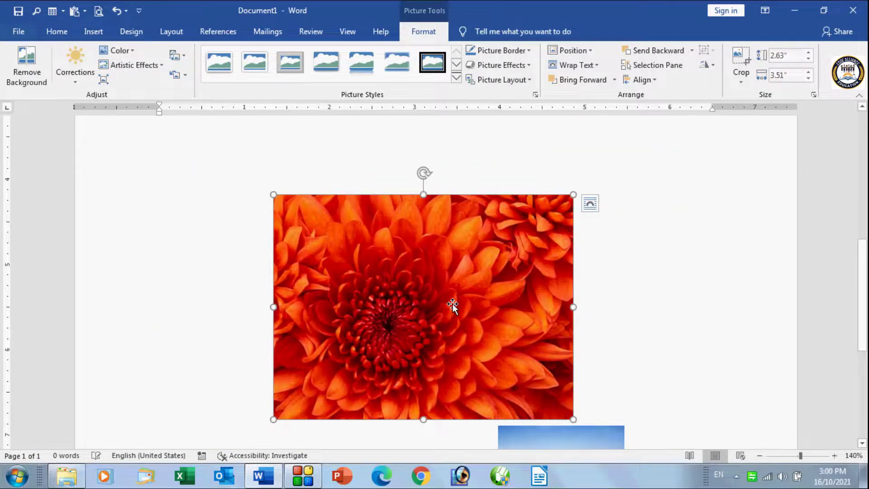
# - Turn Use Alignment Guides back on and snap the flower picture to the page's vertical center guide
pyautogui.click(653, 80)
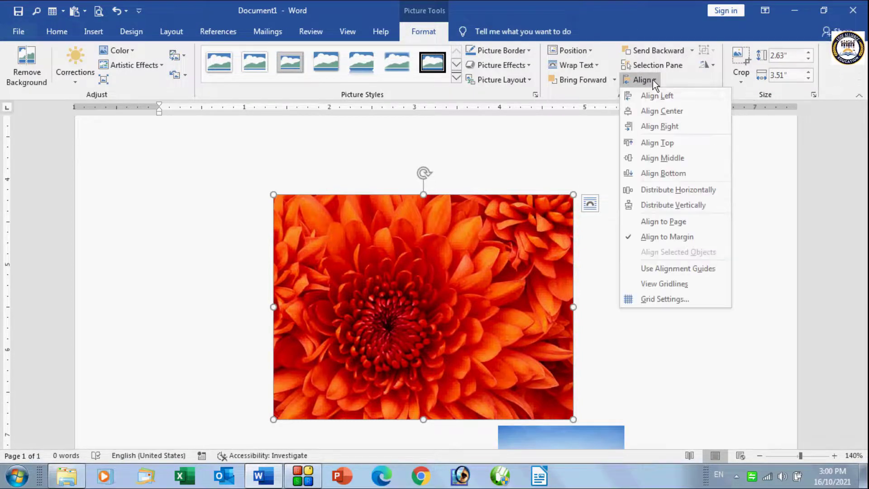
pyautogui.click(628, 268)
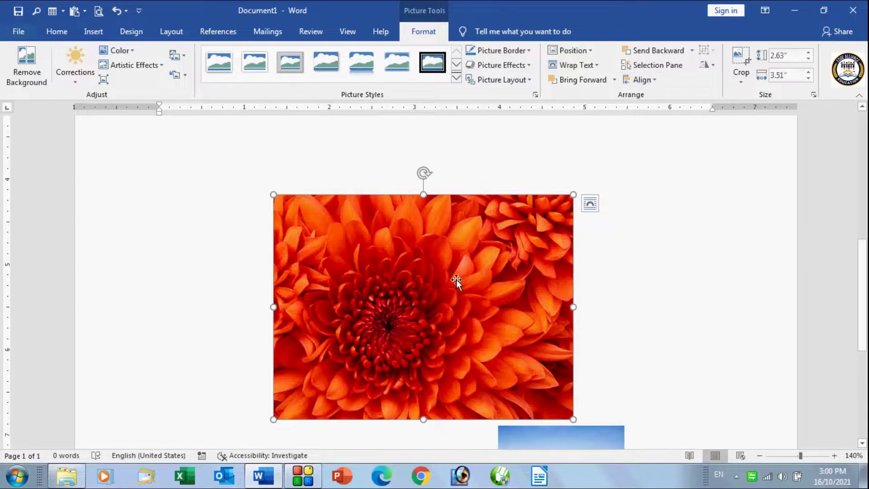
pyautogui.moveTo(456, 280)
pyautogui.mouseDown()
pyautogui.moveTo(490, 274)
pyautogui.moveTo(413, 287)
pyautogui.moveTo(487, 285)
pyautogui.moveTo(469, 284)
pyautogui.mouseUp()
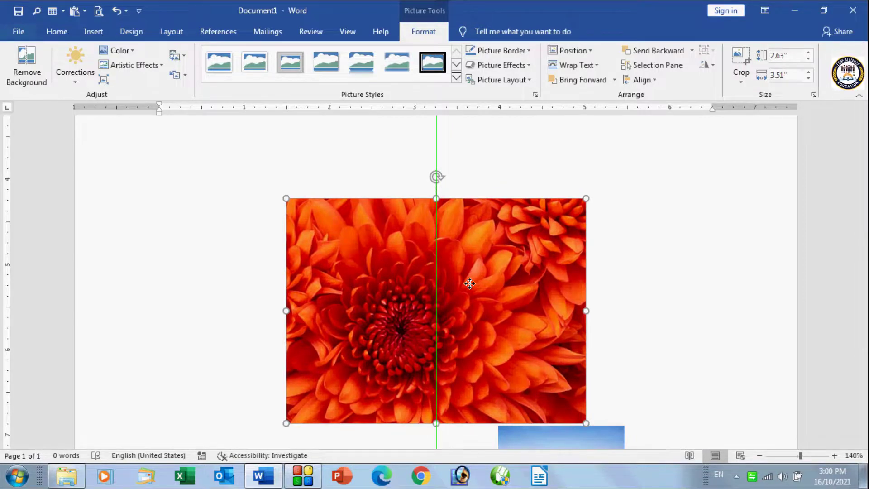
pyautogui.moveTo(470, 283); pyautogui.dragTo(469, 284)
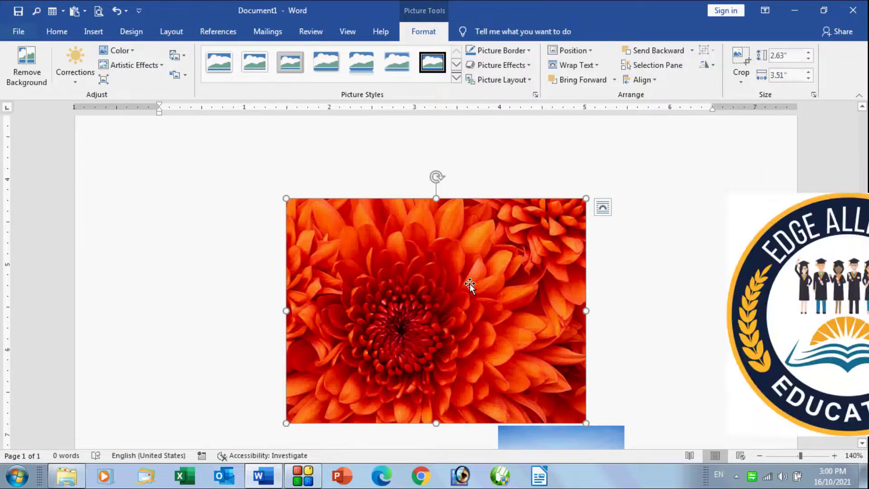